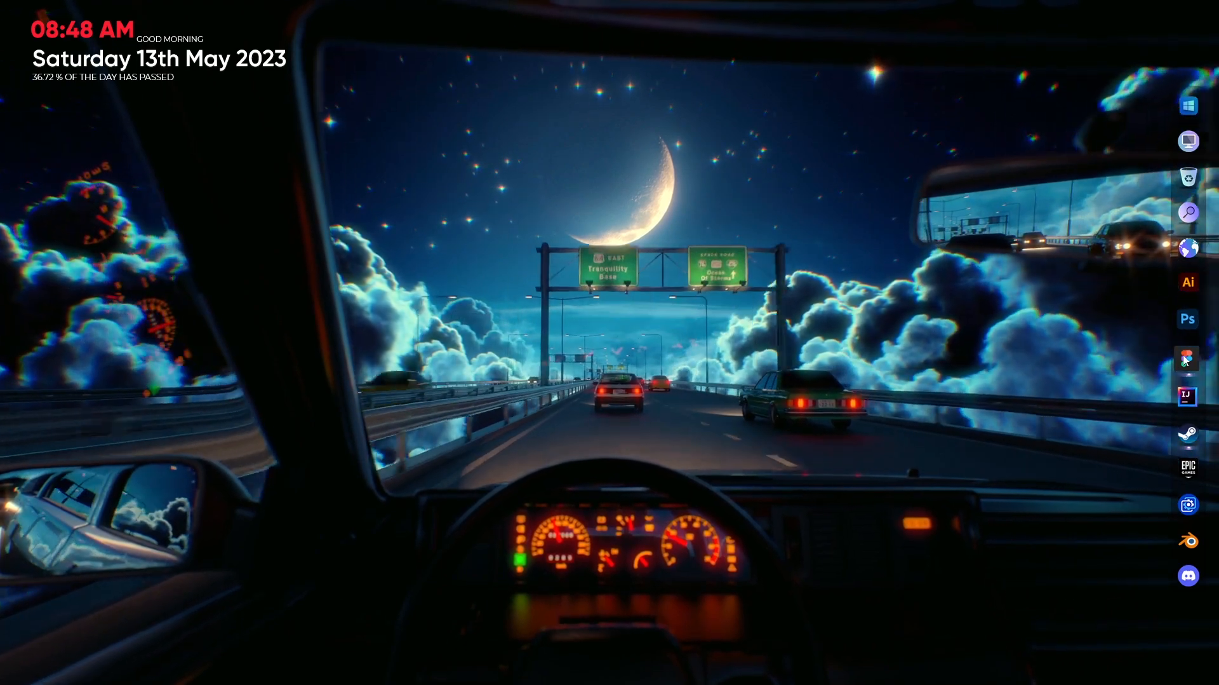
- Open Figma from the desktop
left_click(1186, 361)
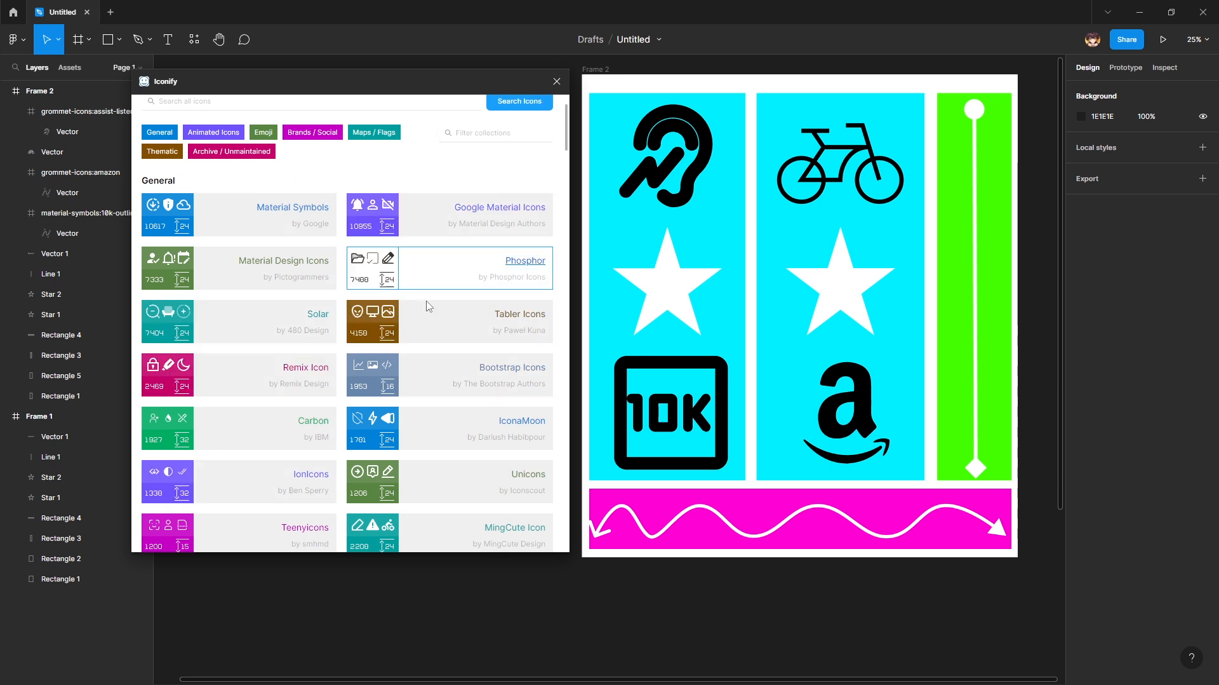
- Open the Material Symbols collection in the Iconify plugin and look through its icons
left_click(282, 217)
scroll(346, 407, "down", 2)
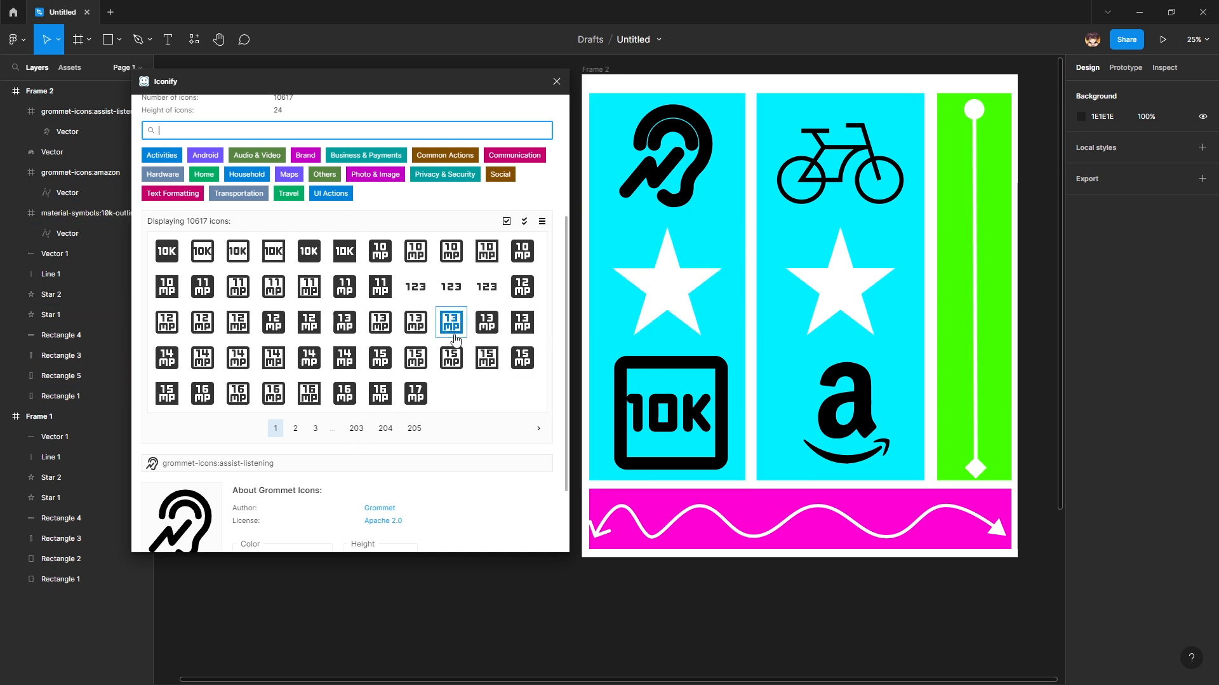
scroll(527, 486, "up", 3)
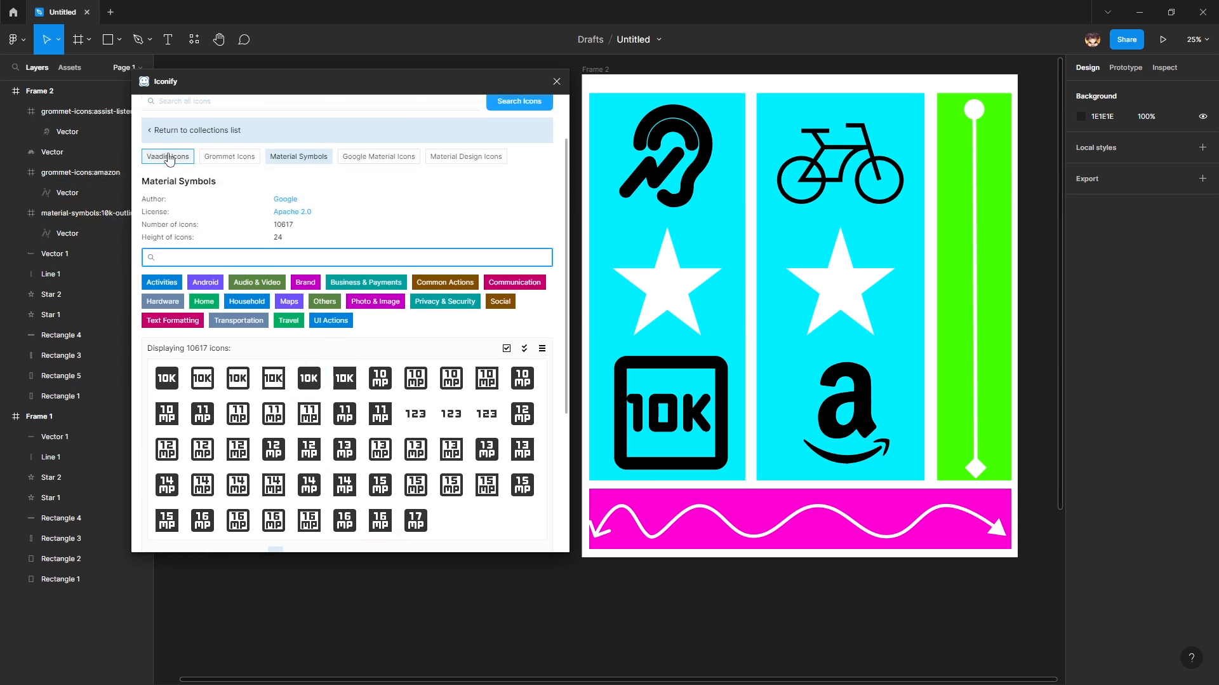
- Open the Grommet Icons collection and check its icons and the import settings for the assist-listening icon
left_click(229, 157)
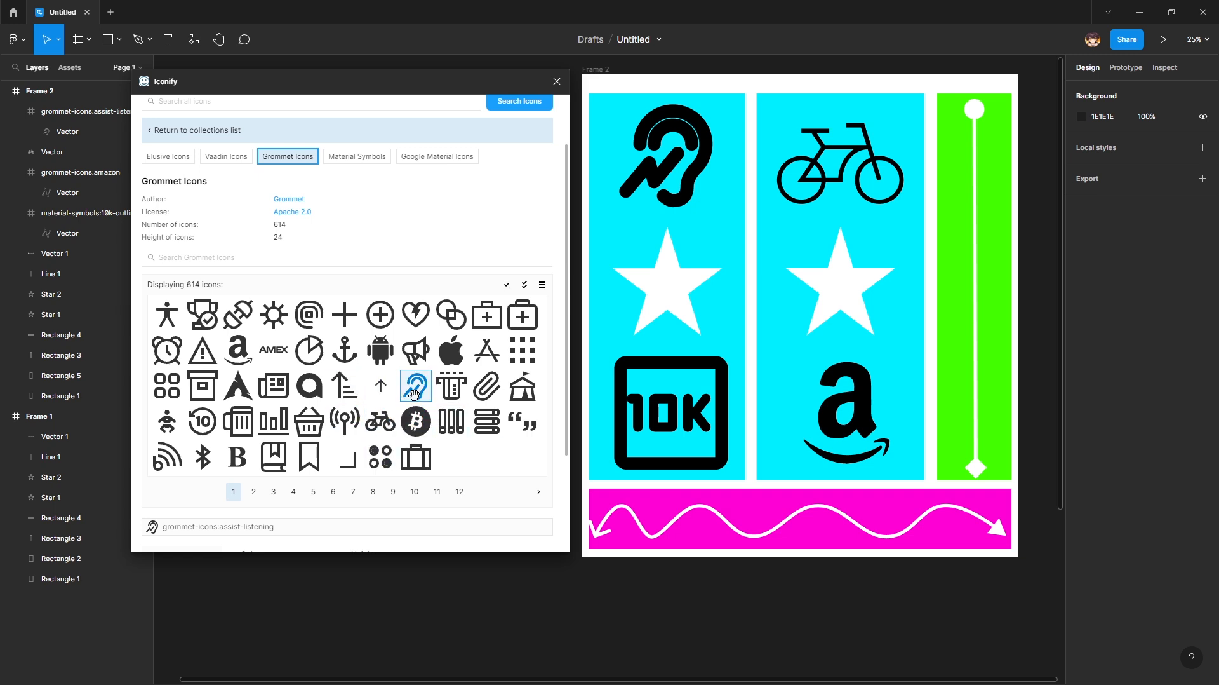
scroll(404, 439, "down", 1)
scroll(403, 438, "down", 4)
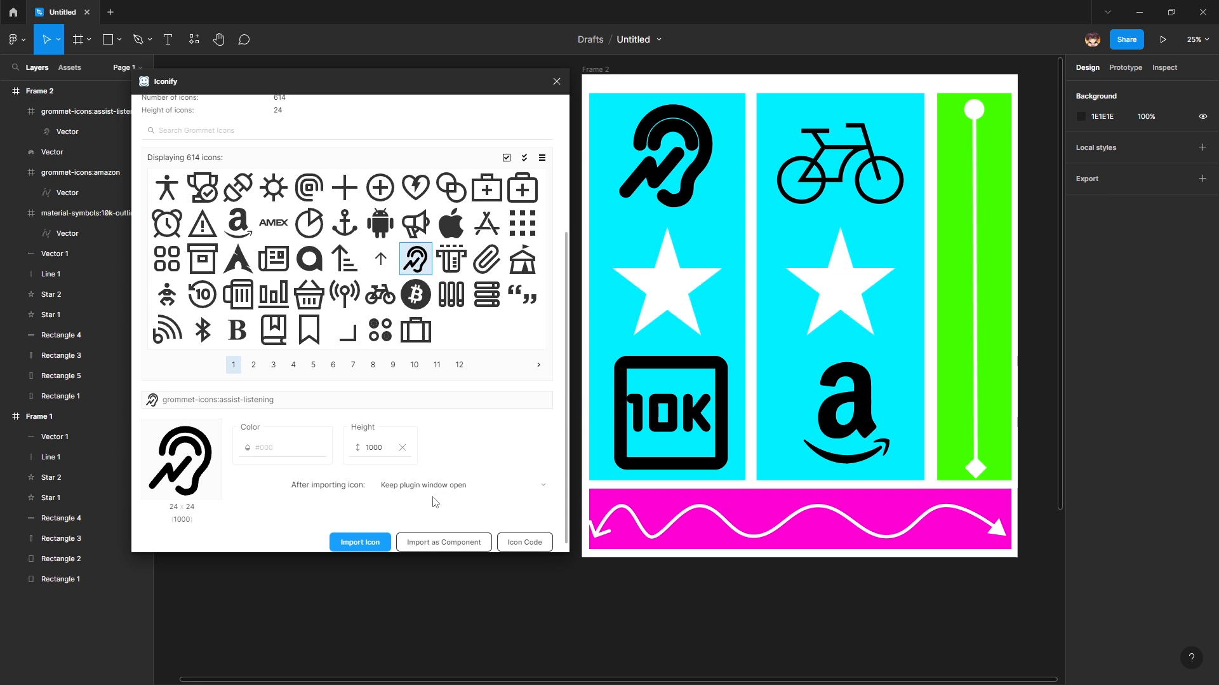
scroll(435, 499, "up", 3)
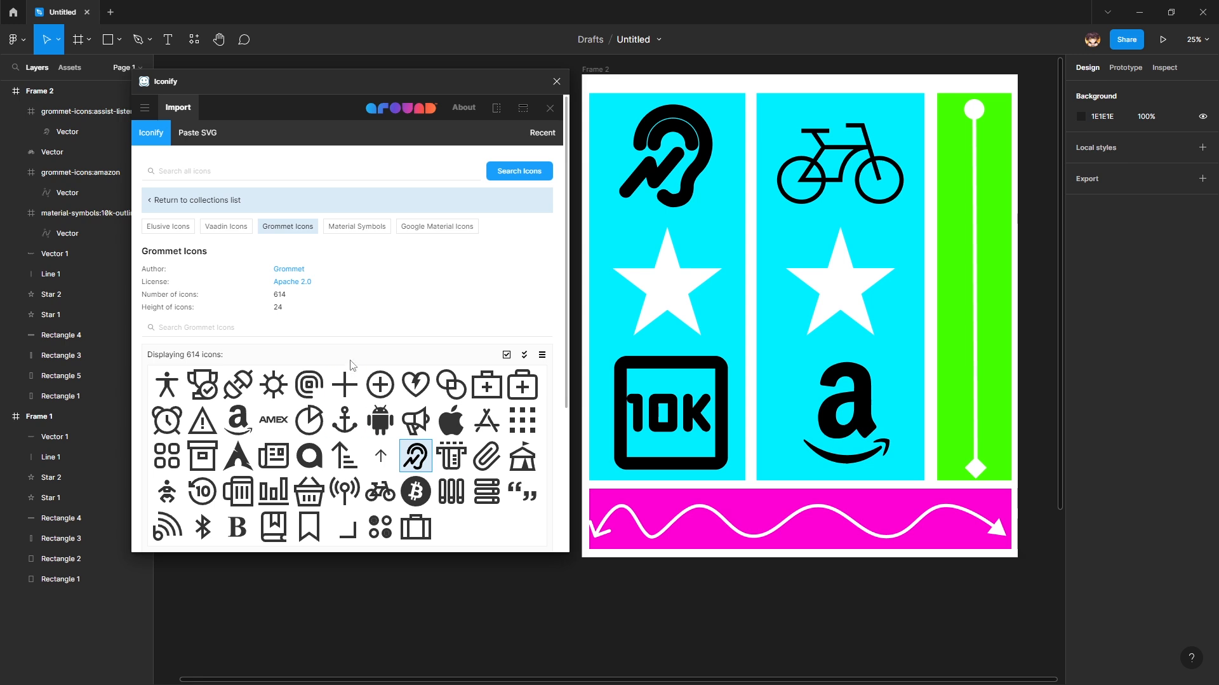
- View Iconify's SVG pasting area and its plugin options, and return to the icon collections list
left_click(205, 137)
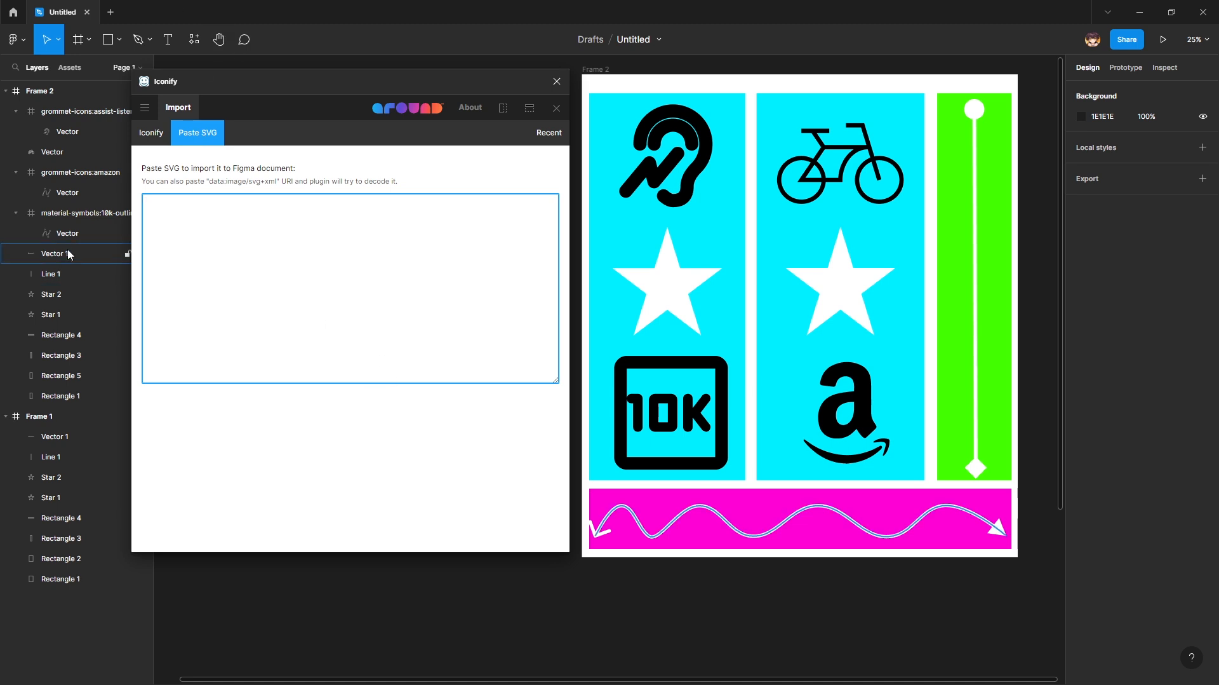
left_click(145, 107)
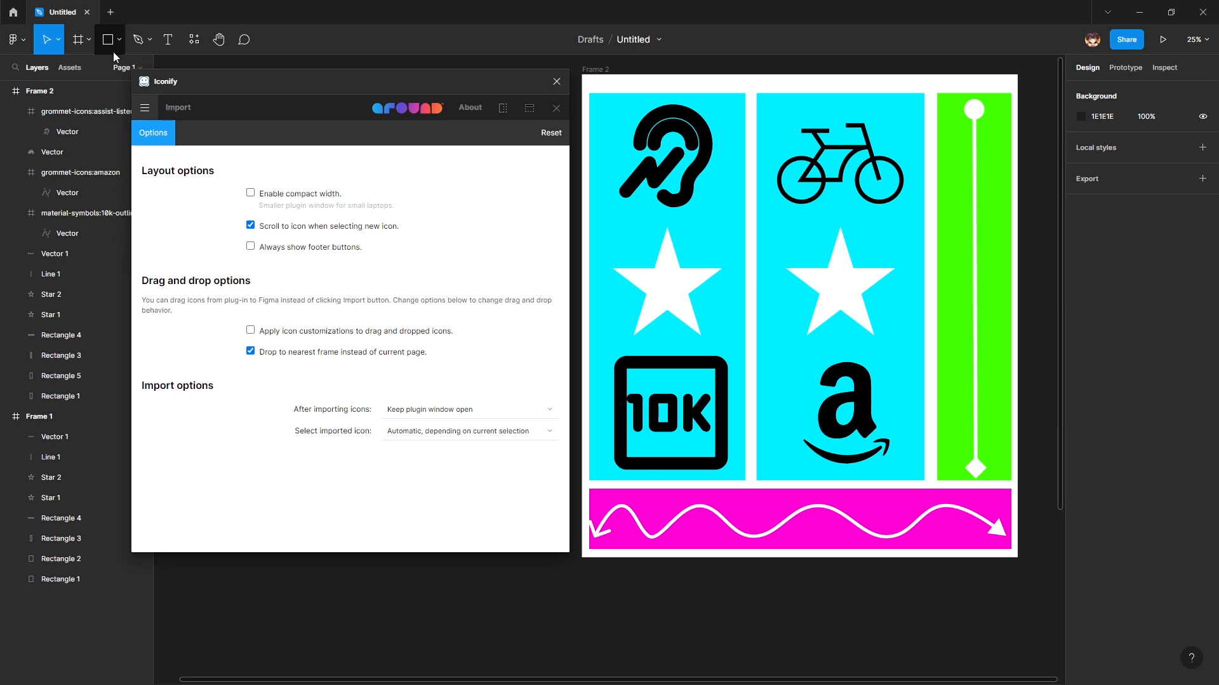
left_click(178, 107)
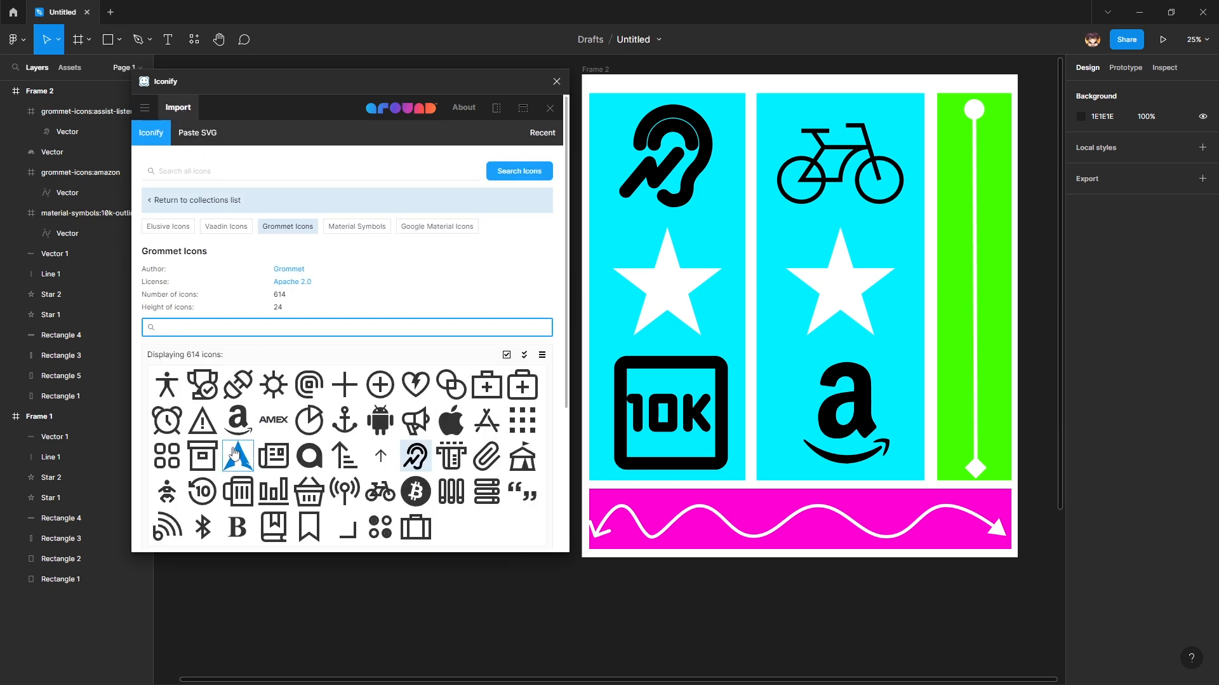
left_click(163, 206)
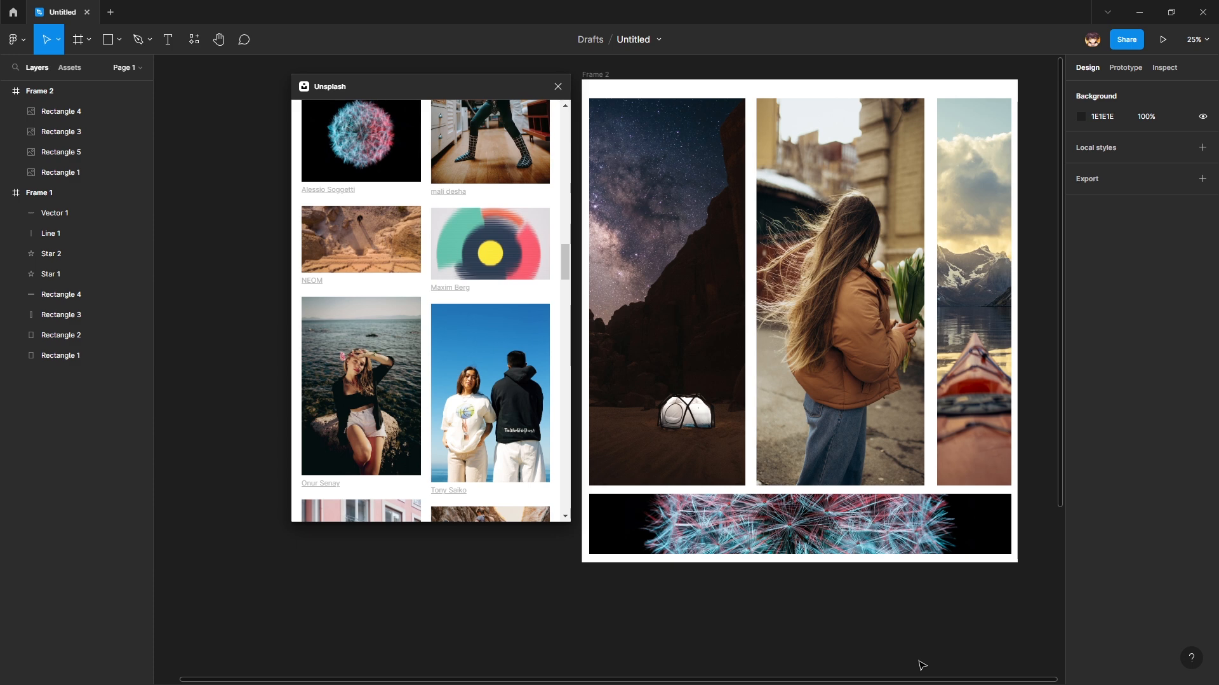
- Browse the Unsplash plugin's editorial photos, including the ones used in Frame 2's rectangles
scroll(412, 264, "up", 1)
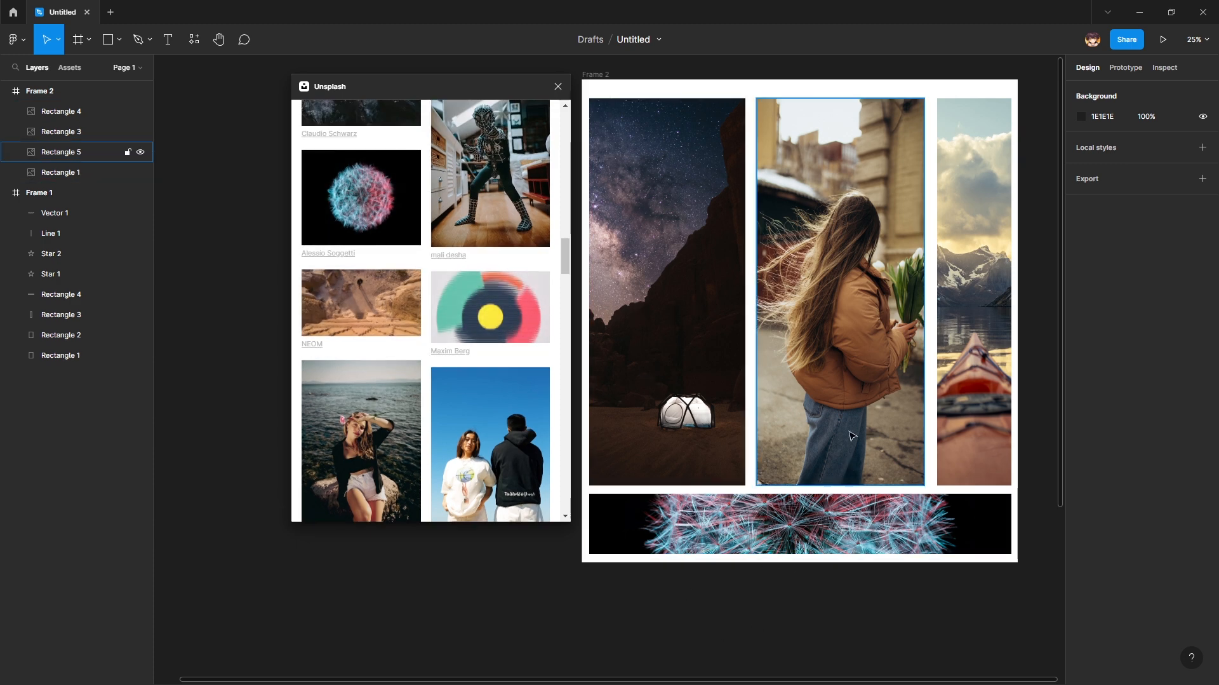
scroll(395, 285, "up", 6)
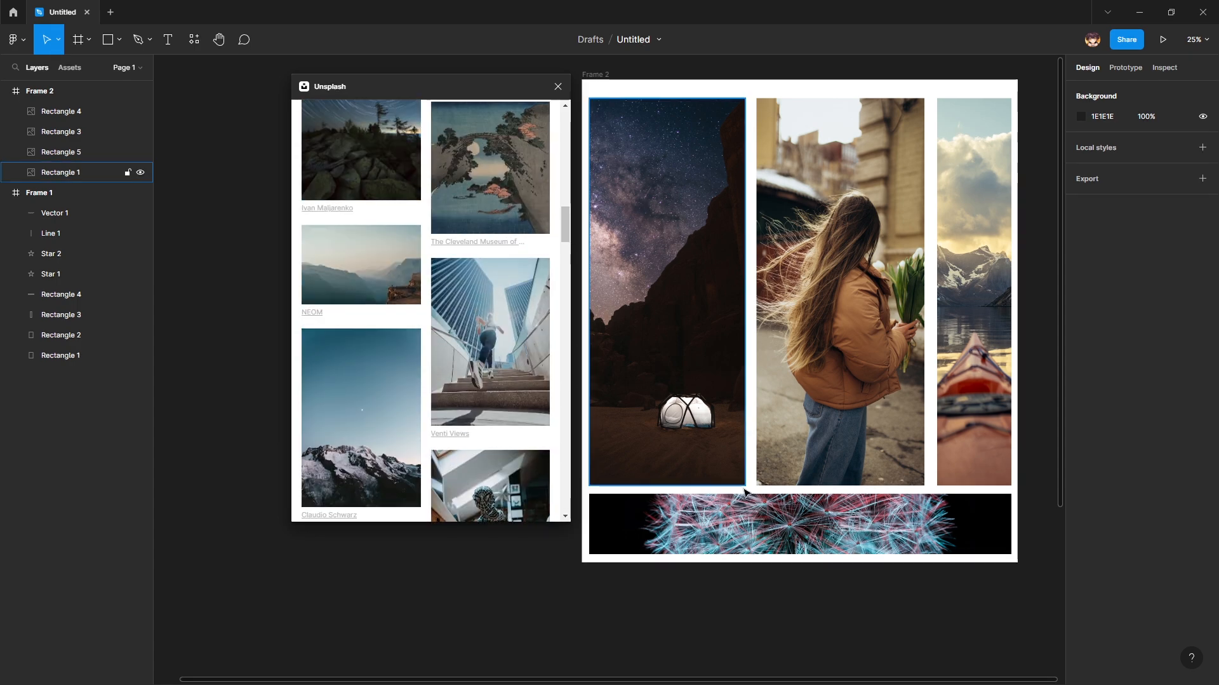
scroll(372, 313, "up", 5)
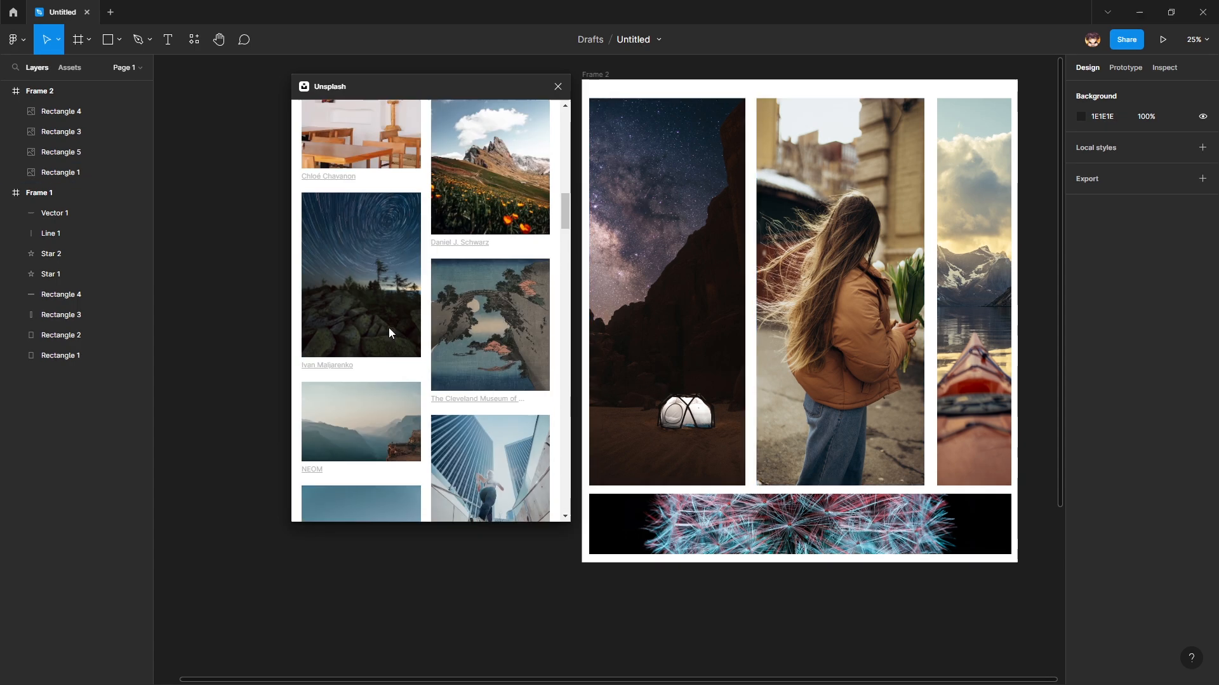
scroll(373, 313, "up", 10)
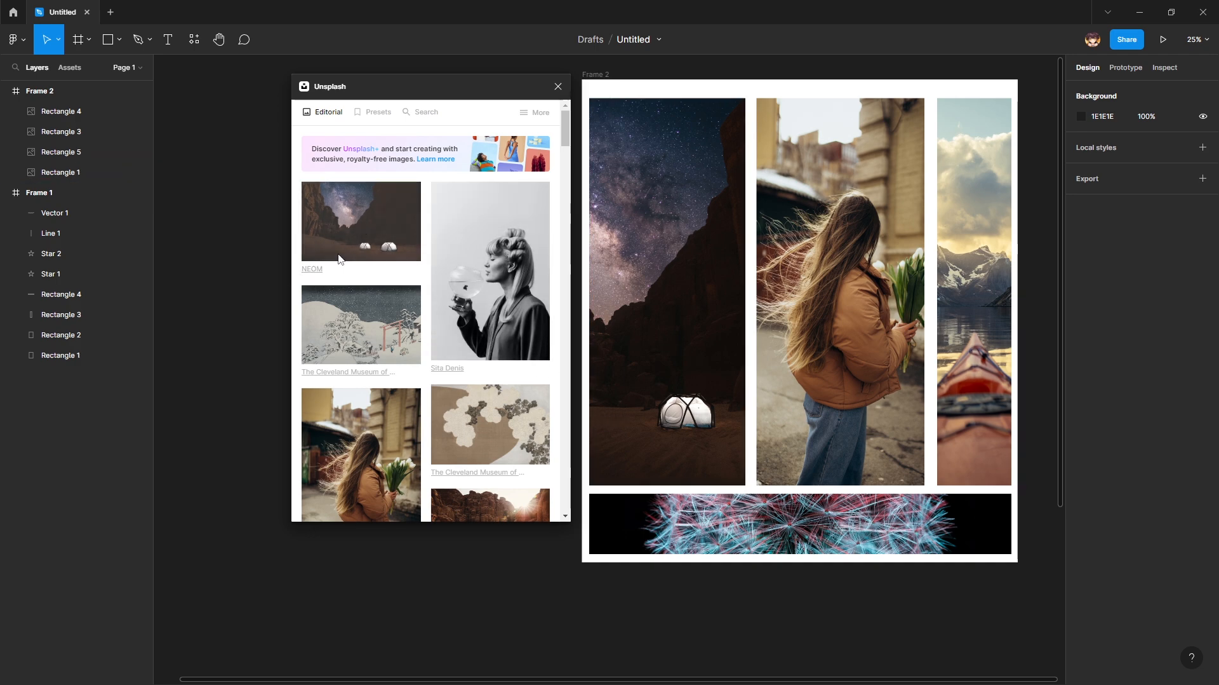
scroll(390, 324, "down", 3)
scroll(390, 324, "down", 1)
scroll(478, 494, "down", 5)
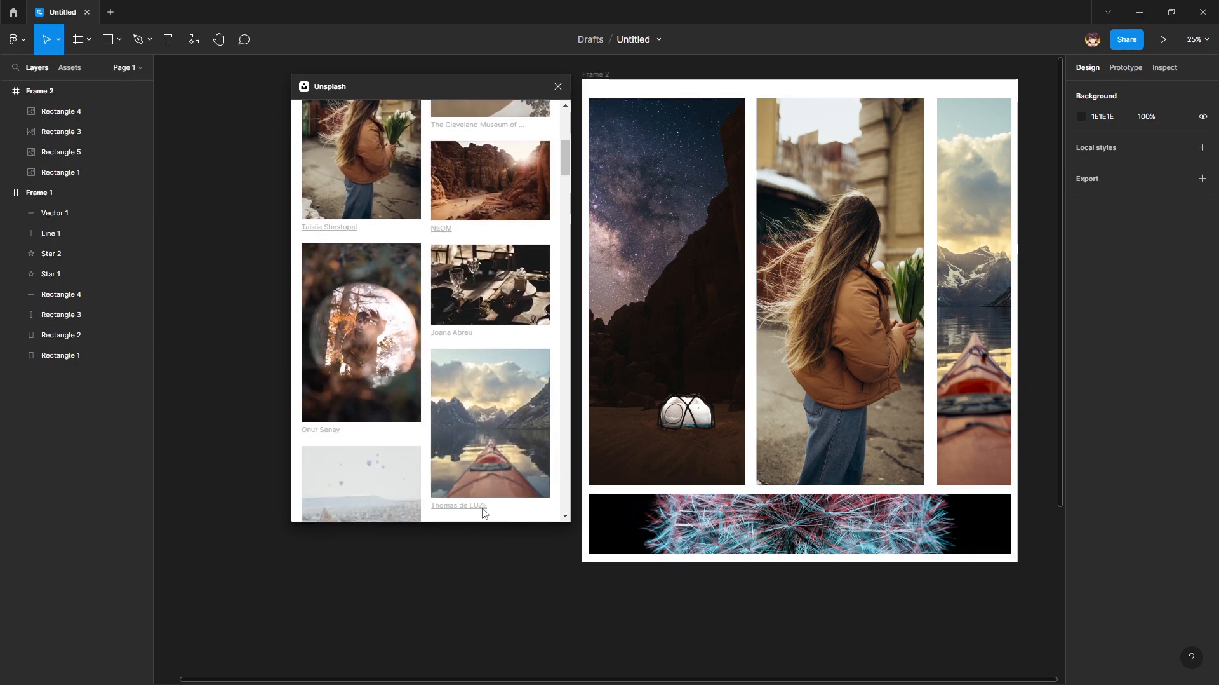
scroll(370, 462, "down", 3)
scroll(370, 461, "down", 4)
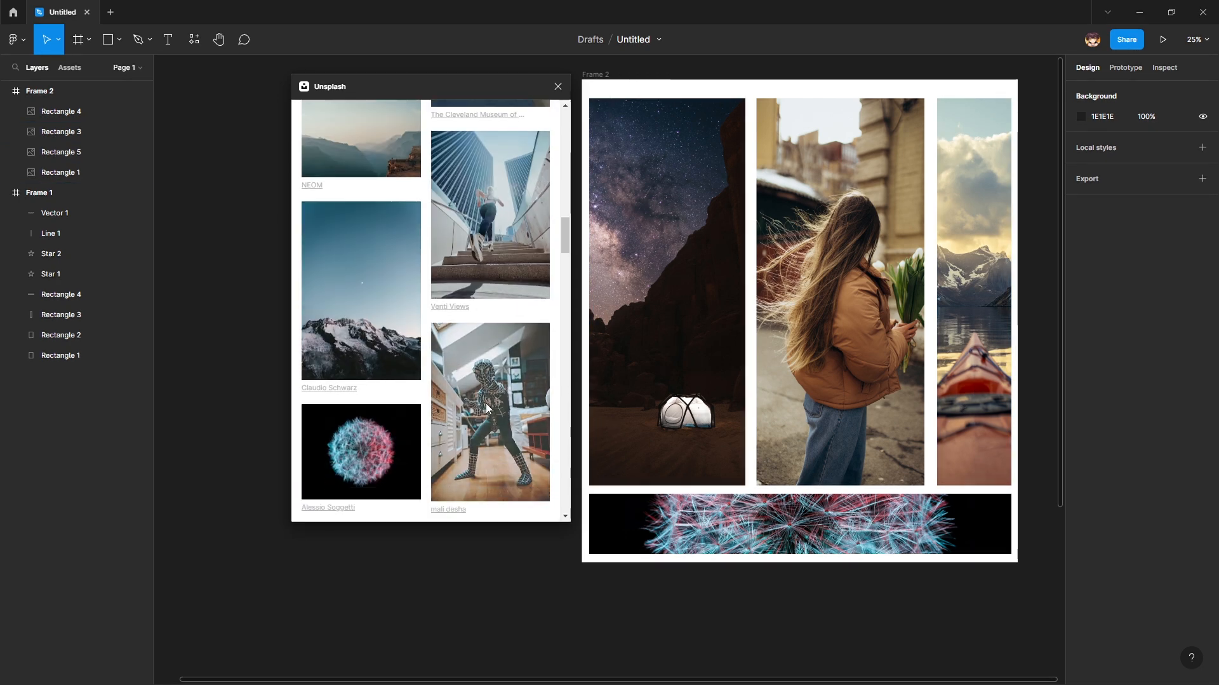
scroll(466, 381, "up", 4)
scroll(258, 337, "up", 2)
scroll(512, 245, "up", 4)
scroll(479, 268, "down", 3)
scroll(734, 353, "down", 2)
scroll(478, 364, "down", 6)
scroll(477, 363, "down", 10)
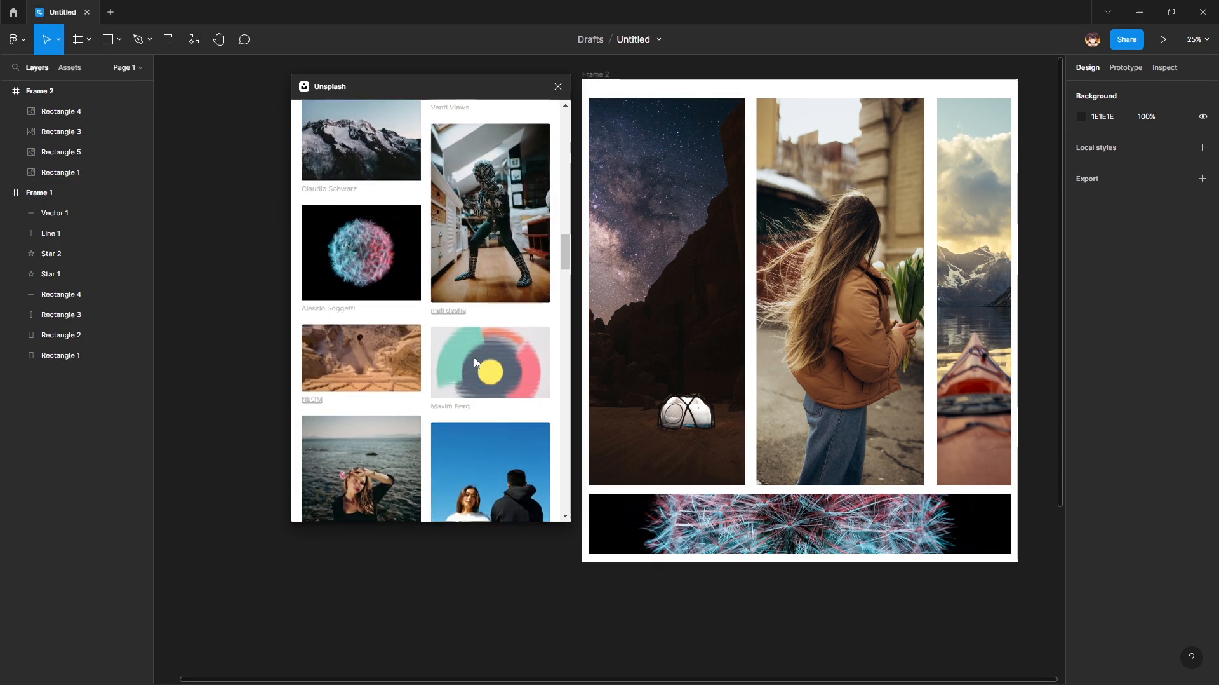
scroll(461, 363, "down", 3)
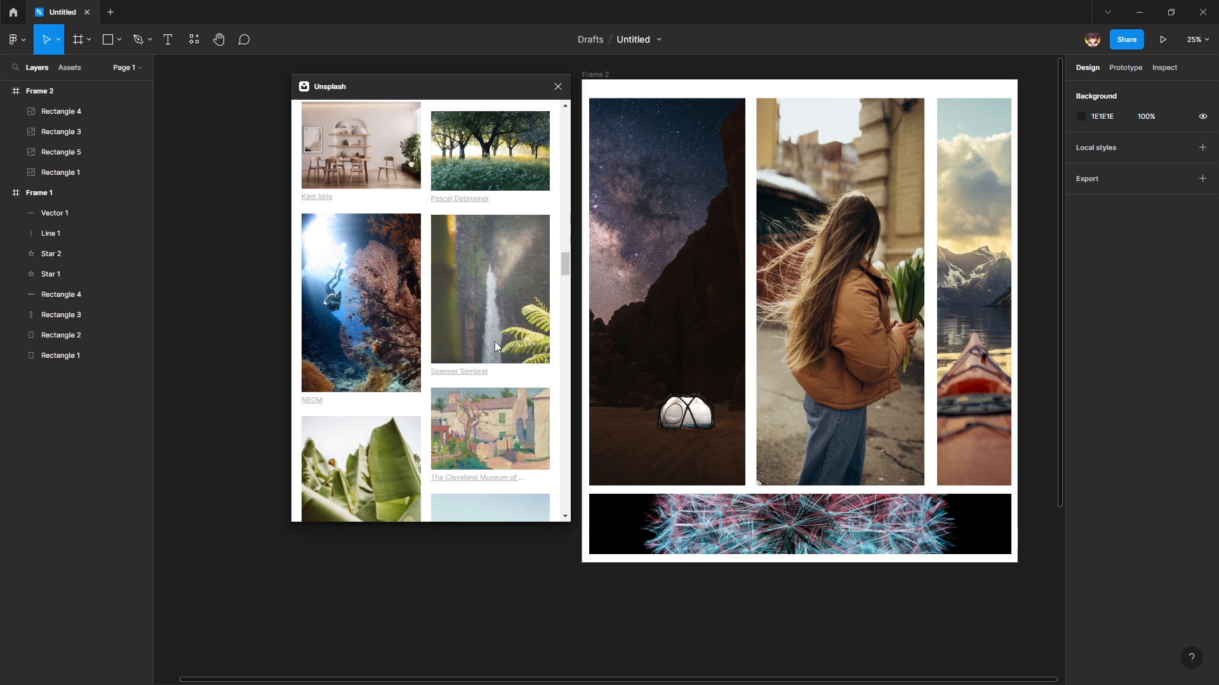
scroll(467, 355, "down", 2)
scroll(438, 324, "down", 2)
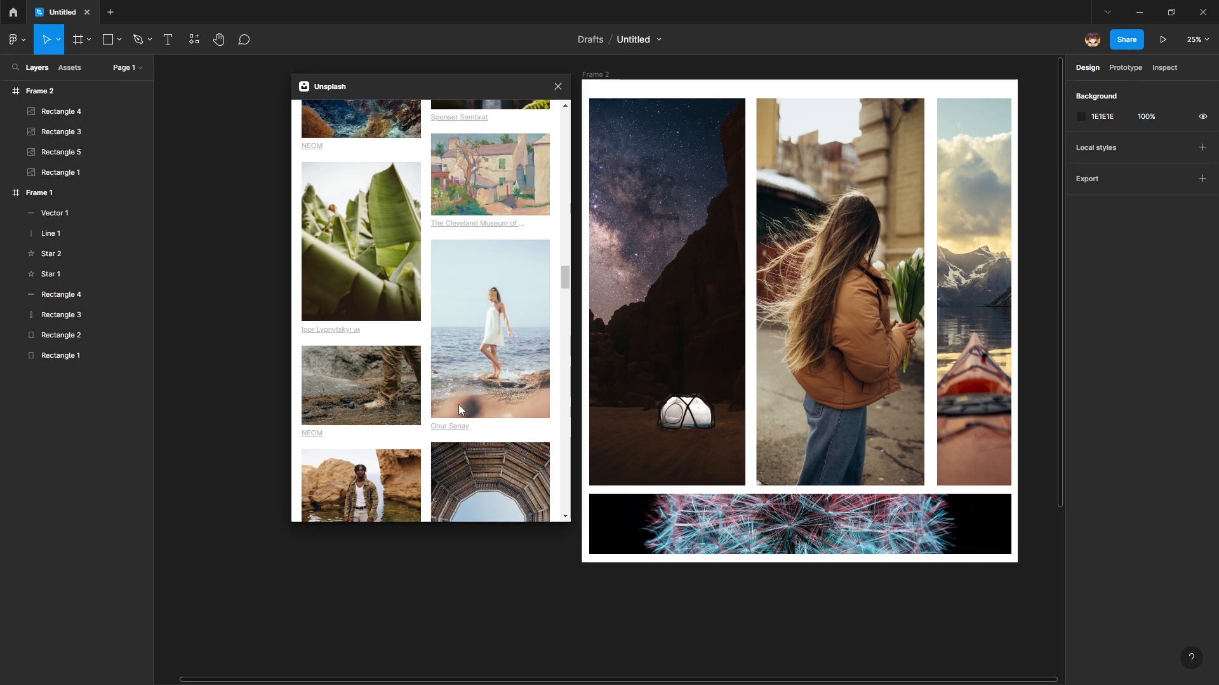
scroll(310, 366, "down", 2)
scroll(310, 363, "down", 2)
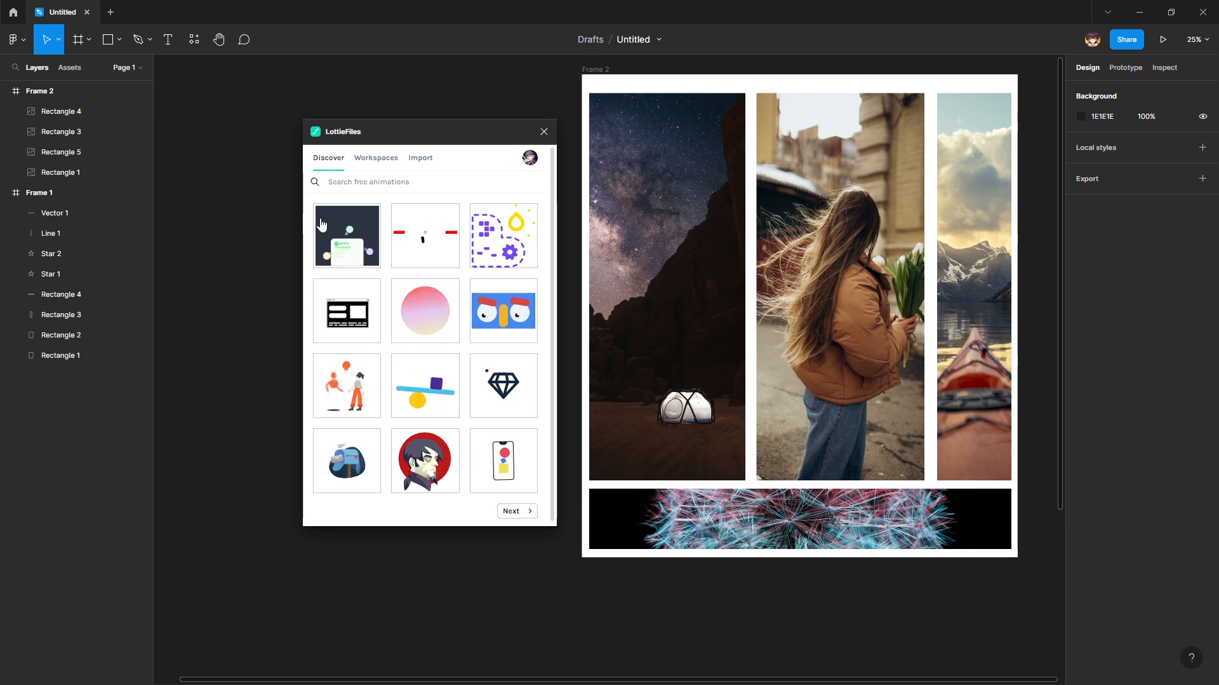
- Insert the Spotify card animation from LottieFiles as a Medium 500 x 500 GIF with Frame 2's Rectangle 1 selected
left_click(340, 249)
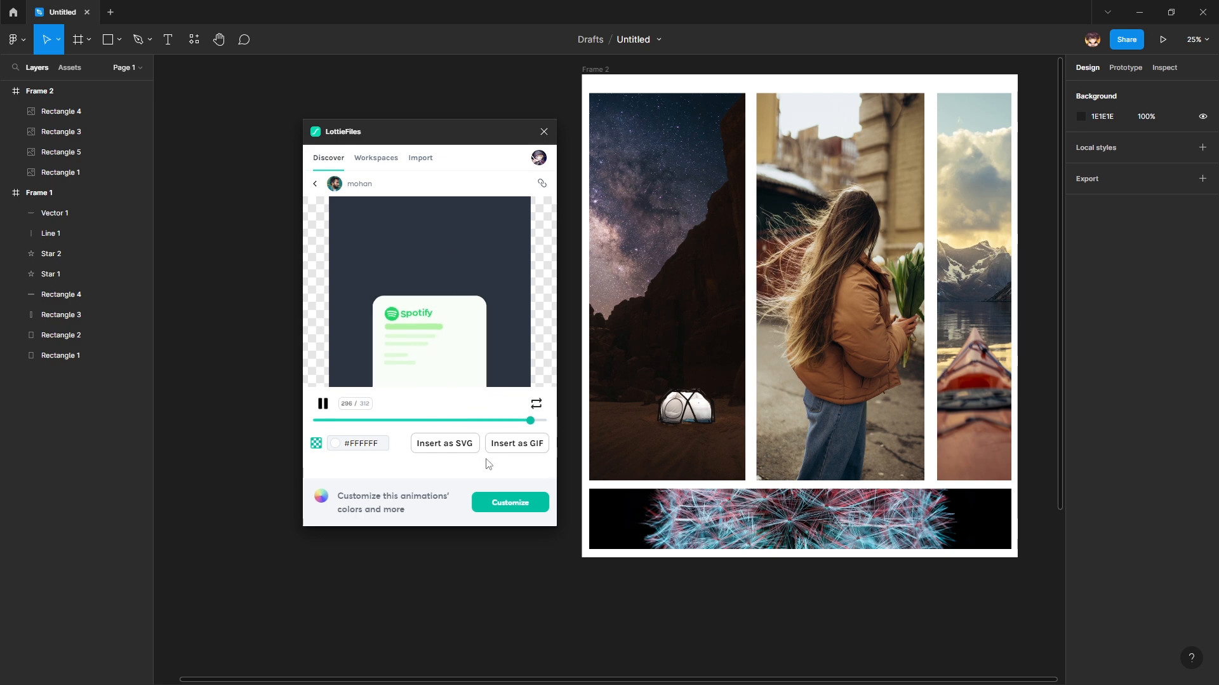
left_click(69, 172)
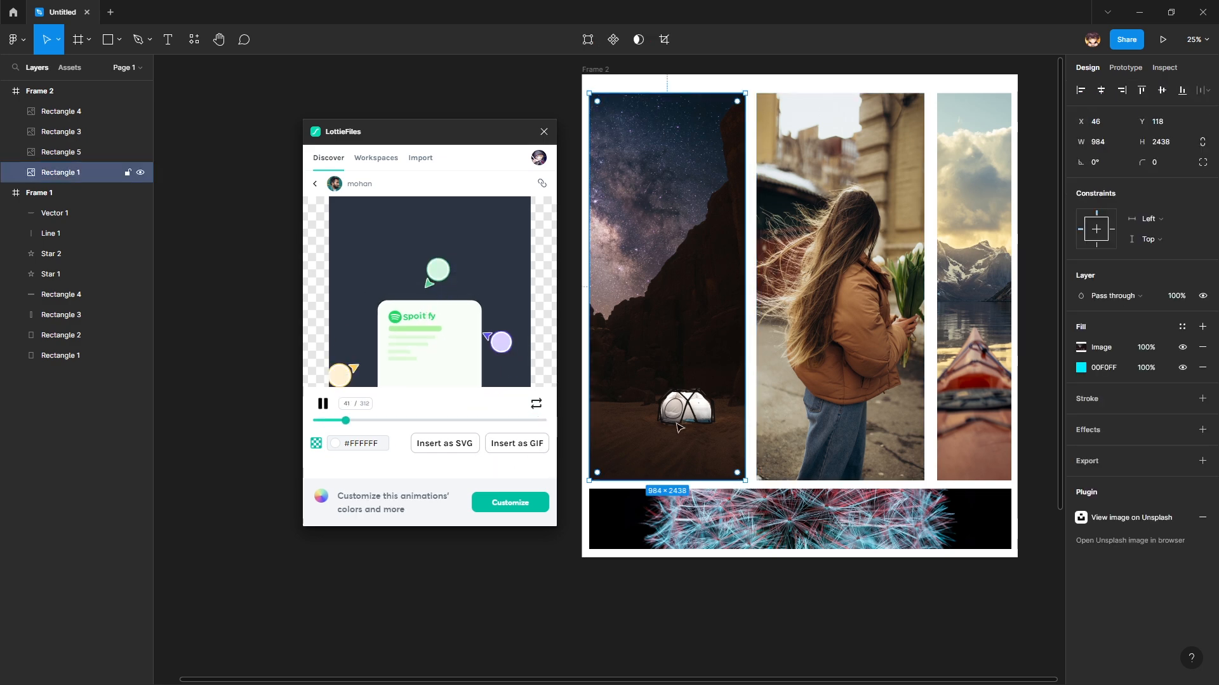
left_click(497, 444)
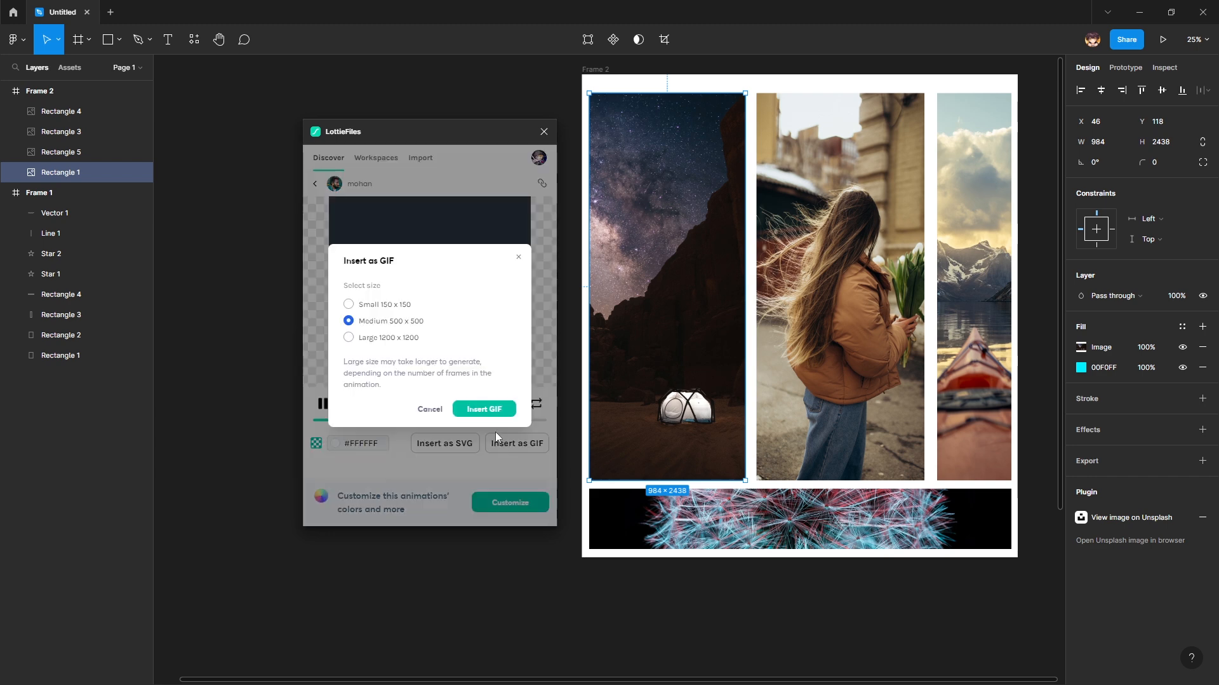
left_click(485, 412)
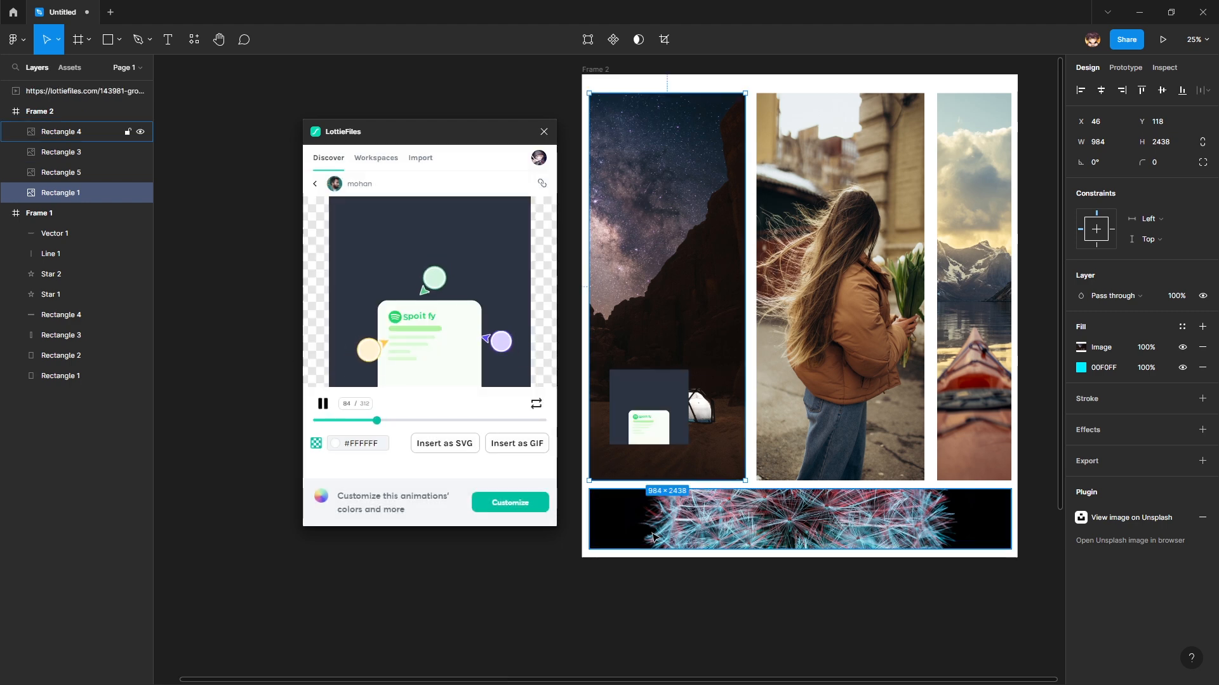
- Stretch the inserted GIF to about 1026 × 2217 and move it out of Frame 2 onto the empty canvas
left_click(683, 406)
left_click_drag(654, 364, 582, 90)
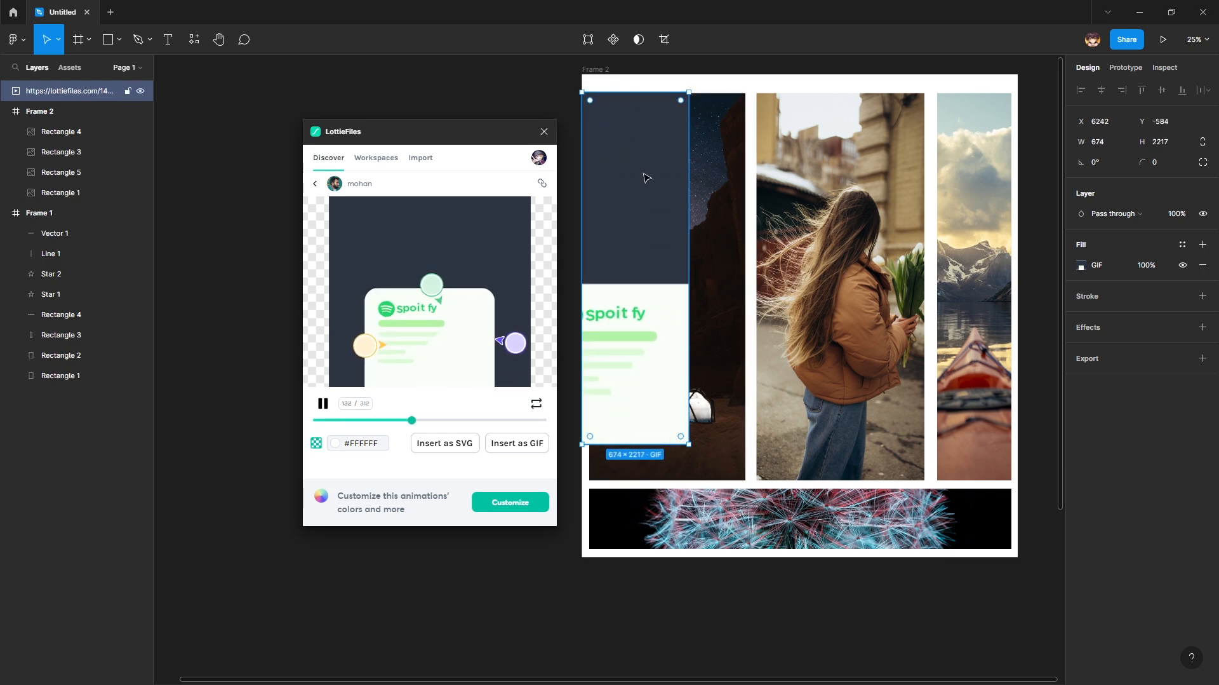
left_click_drag(688, 219, 248, 244)
left_click_drag(384, 130, 266, 607)
left_click_drag(345, 498, 620, 548)
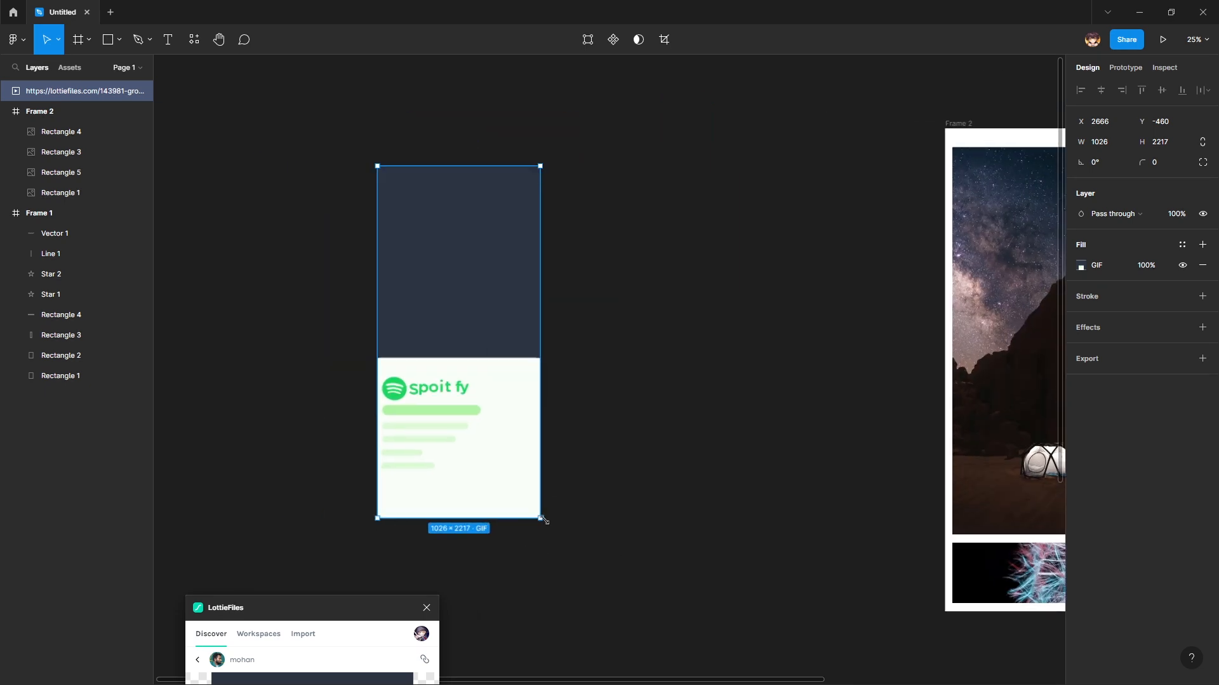
- Enlarge the Spotify GIF on the canvas to about 2822 × 3268
left_click_drag(544, 520, 674, 563)
left_click_drag(538, 452, 508, 192)
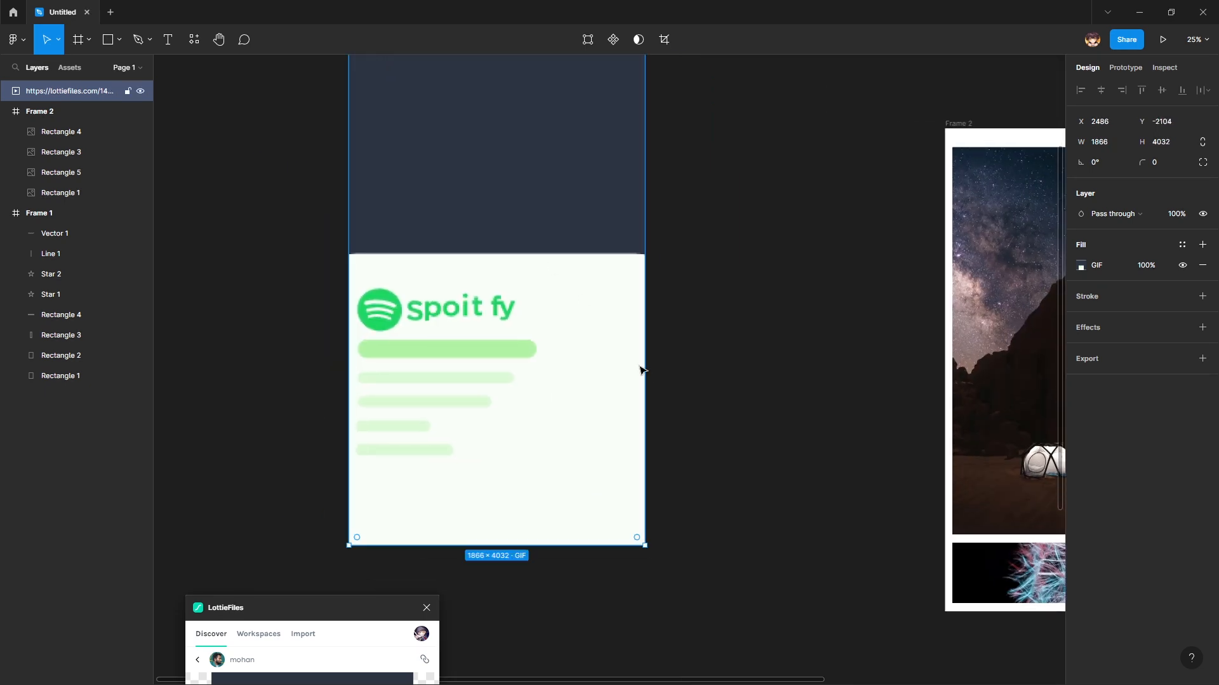
left_click_drag(643, 364, 797, 363)
scroll(518, 325, "up", 5)
left_click_drag(489, 179, 542, 563)
scroll(501, 455, "down", 7)
left_click(833, 476)
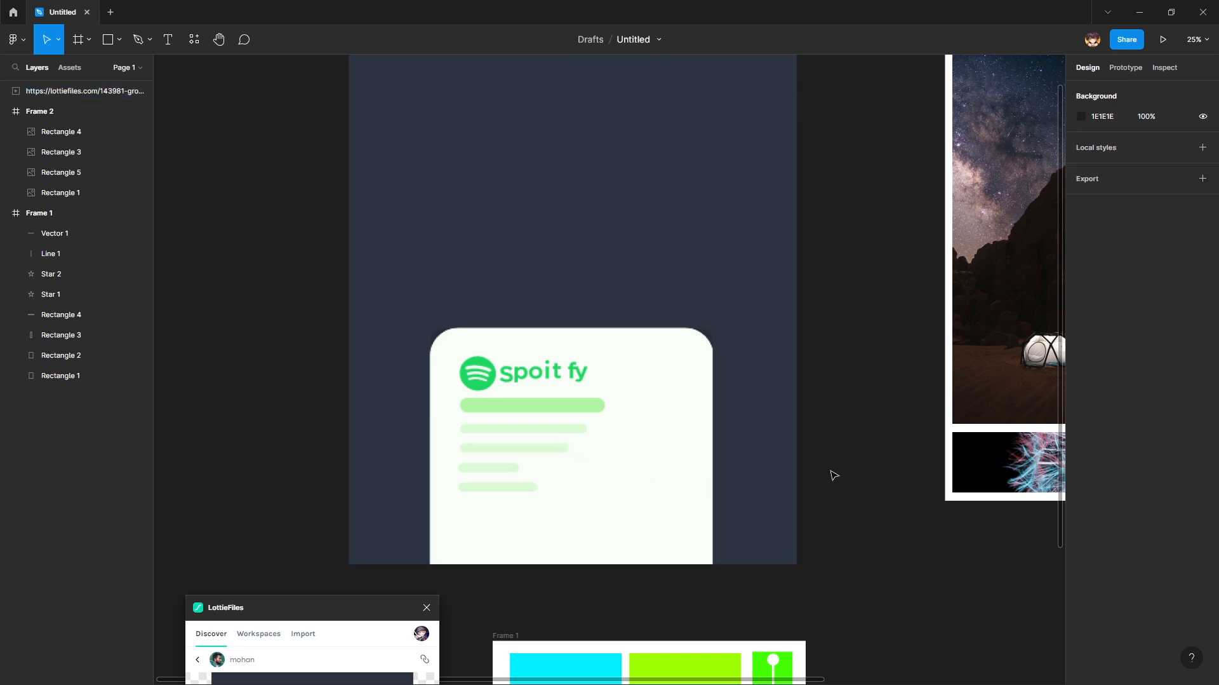
- Reposition the Spotify GIF on the empty canvas at about X 2454, Y -666
left_click_drag(521, 512, 621, 454)
scroll(762, 557, "up", 1)
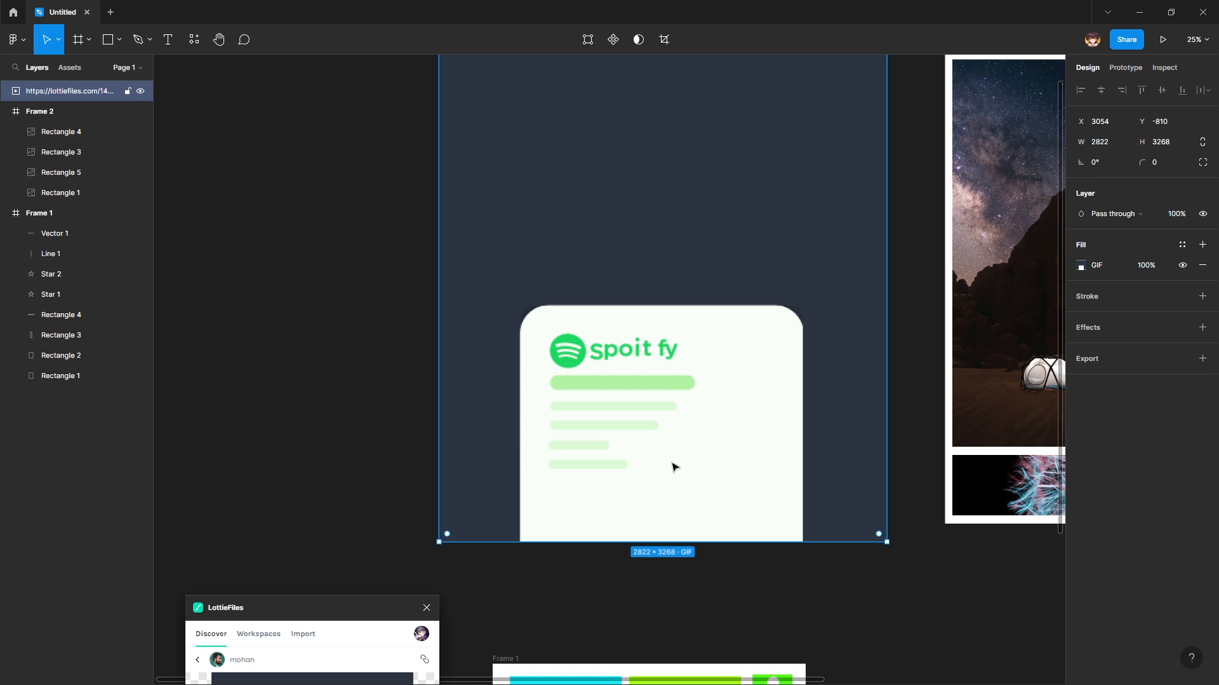
scroll(677, 508, "up", 1)
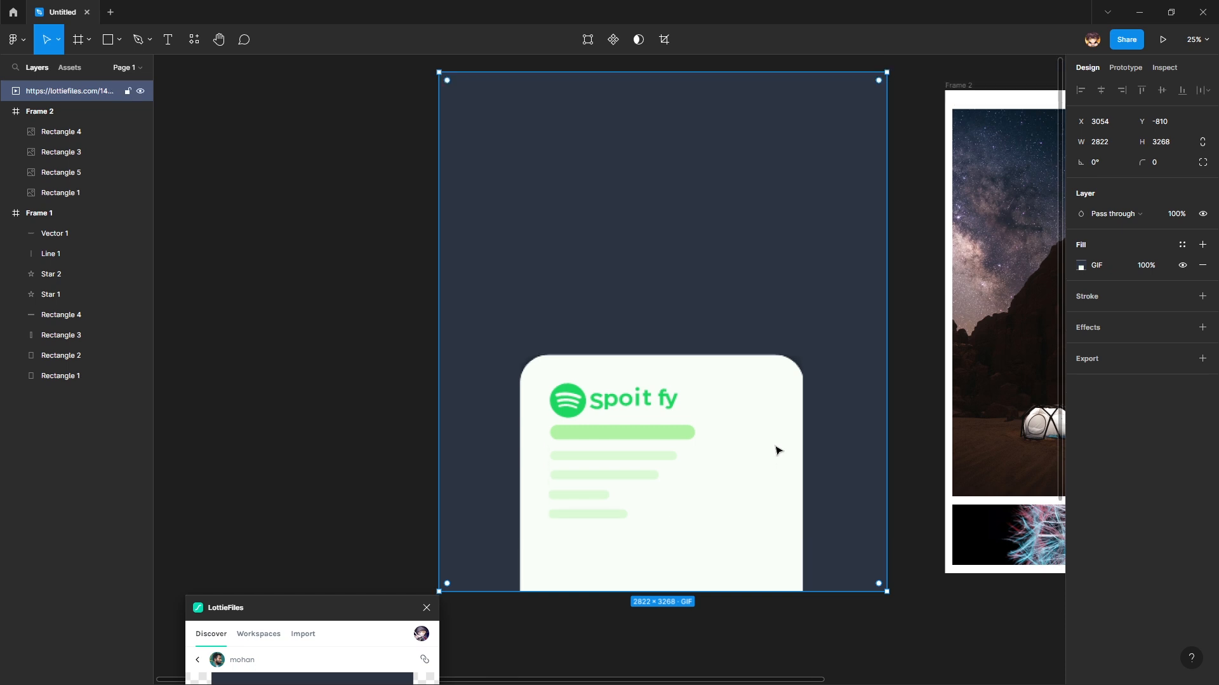
left_click_drag(736, 490, 642, 512)
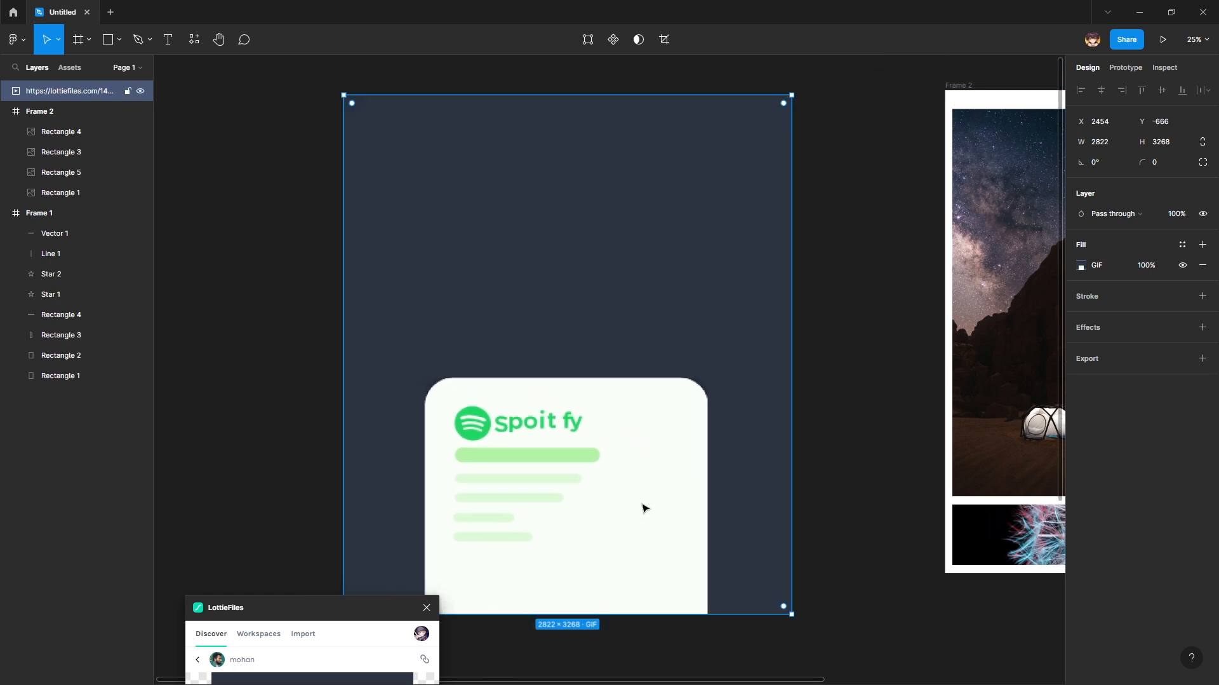
- Round the GIF's corners to a radius of about 949 and reset them to square
left_click_drag(359, 112, 452, 303)
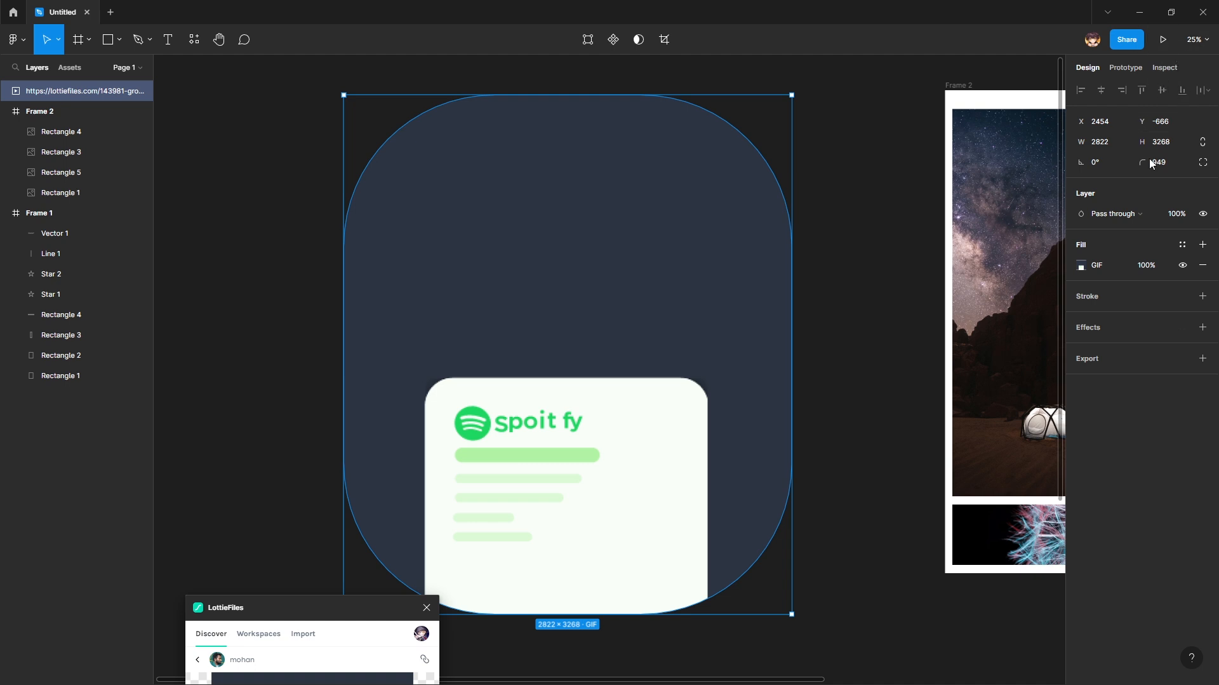
left_click_drag(498, 250, 448, 50)
- Bring the LottieFiles plugin window back into full view and delete the Spotify GIF from the canvas
left_click_drag(584, 362, 633, 320)
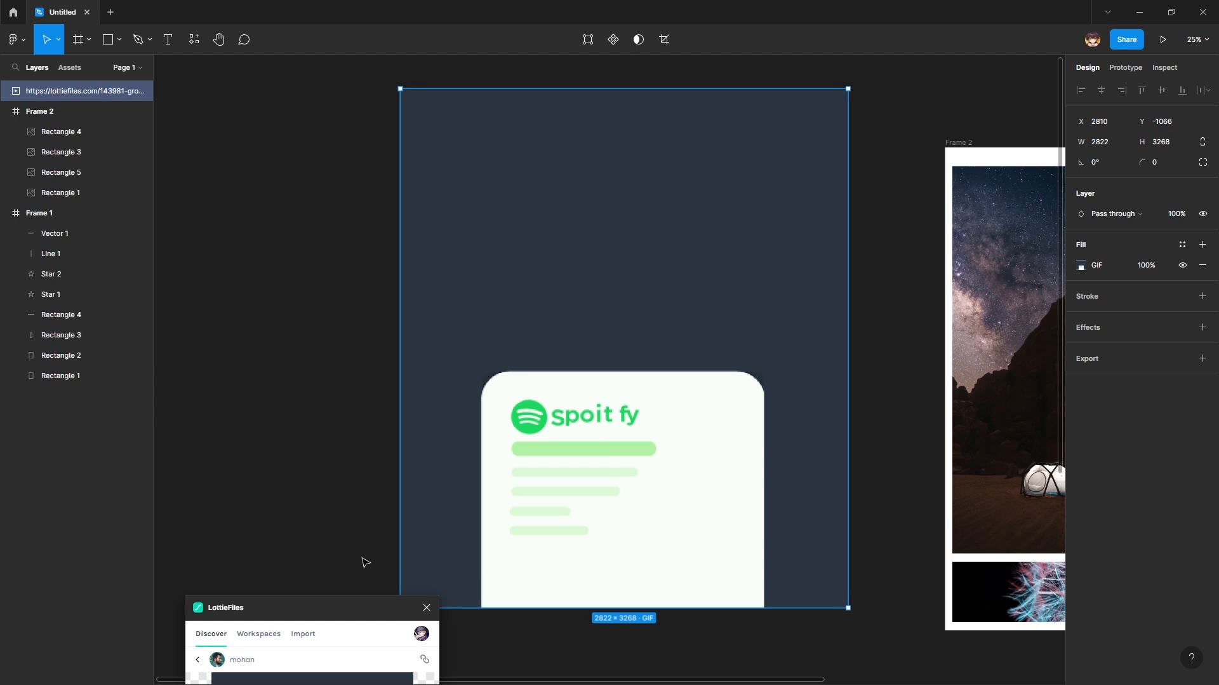
left_click_drag(337, 607, 325, 126)
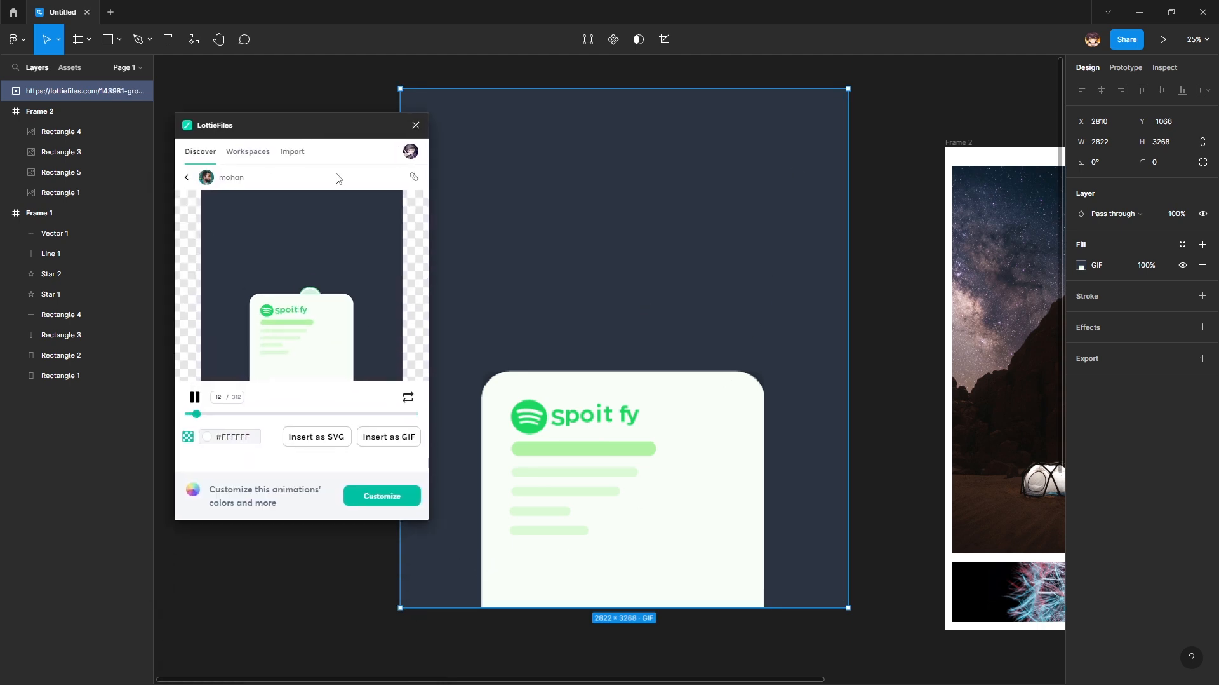
key("Delete")
left_click_drag(732, 506, 425, 352)
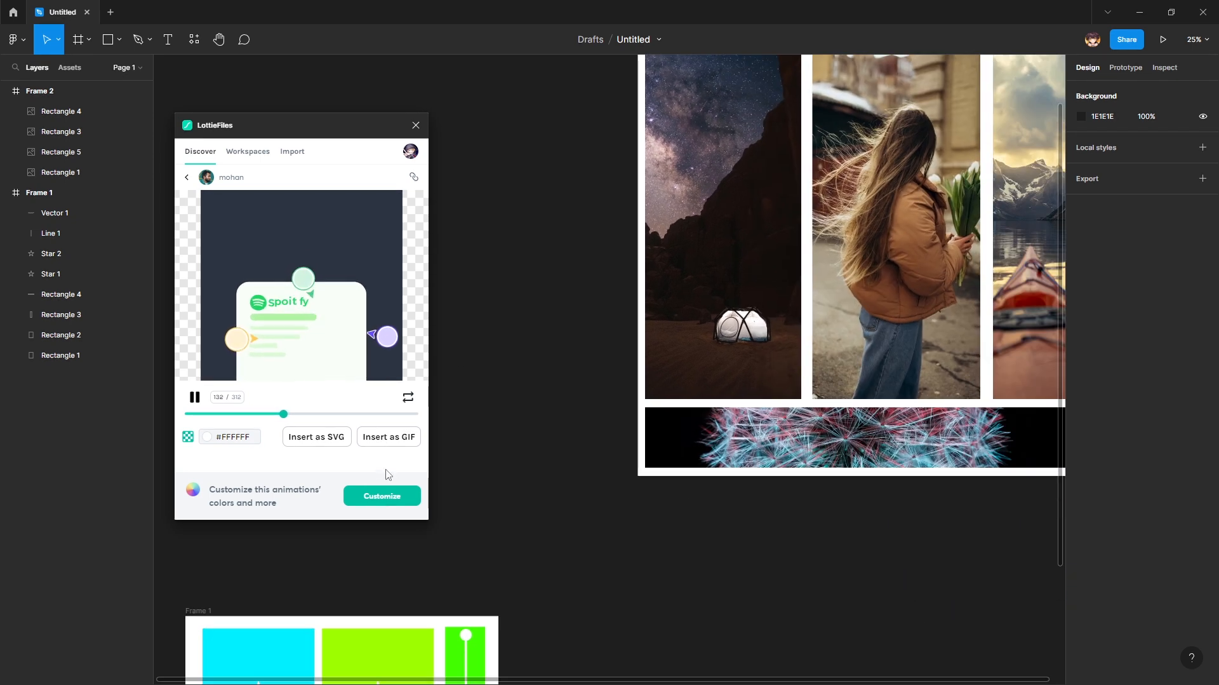
- Insert the Spotify animation as an SVG and enlarge it to about 2292 × 2832 on the canvas
left_click(316, 436)
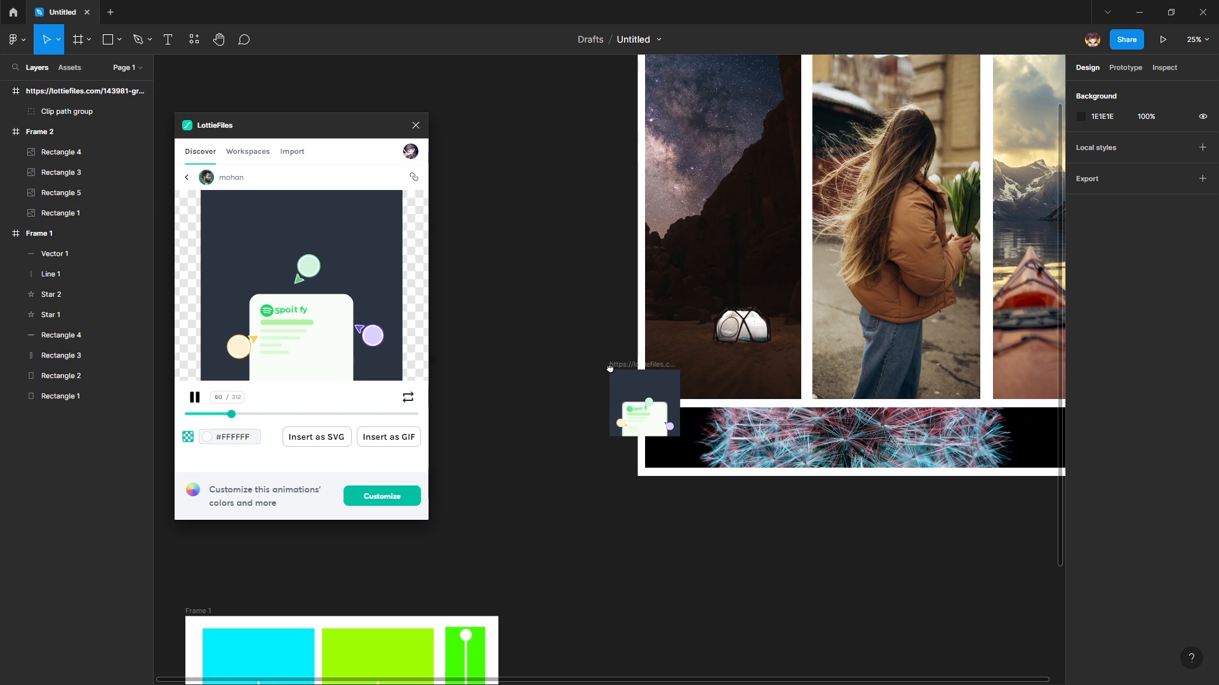
left_click(661, 410)
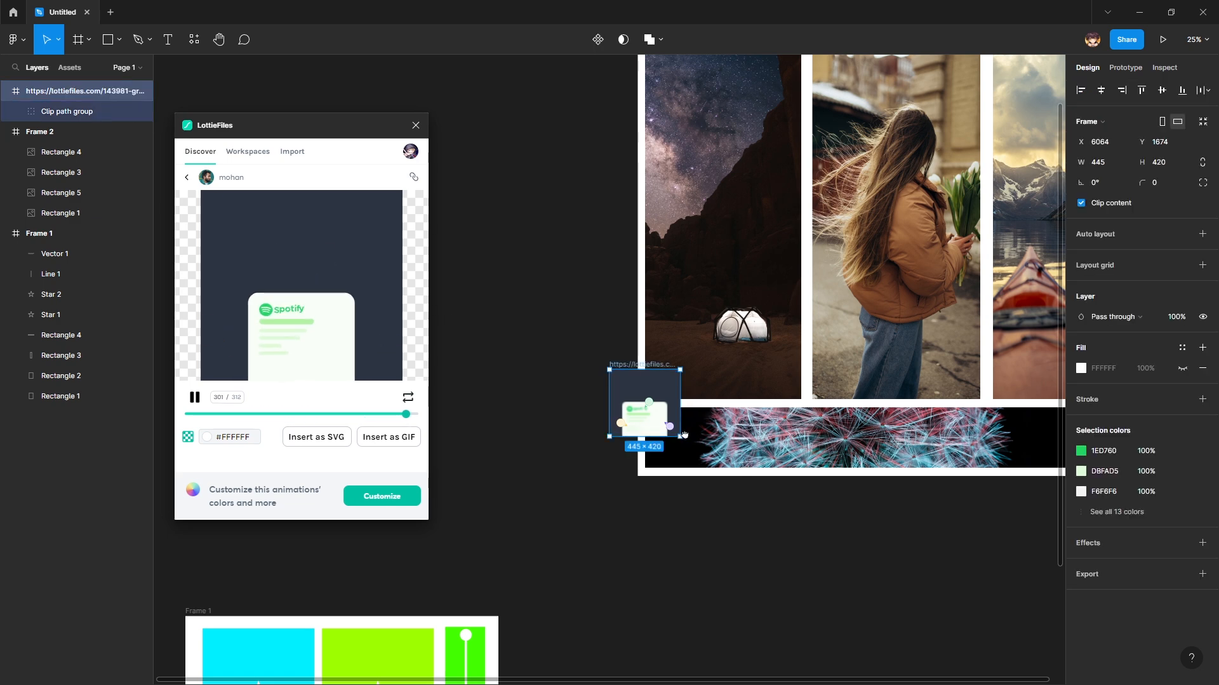
left_click_drag(680, 436, 973, 642)
- Move the enlarged Spotify SVG to about X 5652, Y -440 and delete it from the canvas
left_click_drag(868, 466, 781, 193)
left_click_drag(755, 139, 764, 2)
left_click_drag(772, 234, 864, 320)
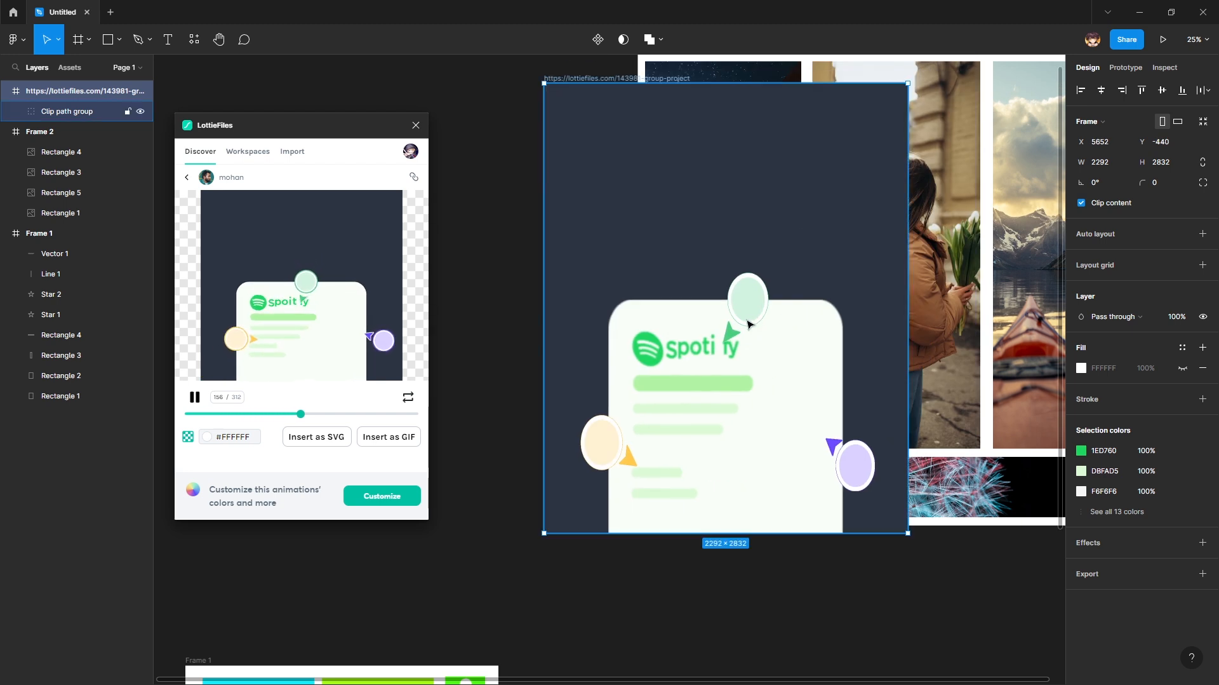
key("Delete")
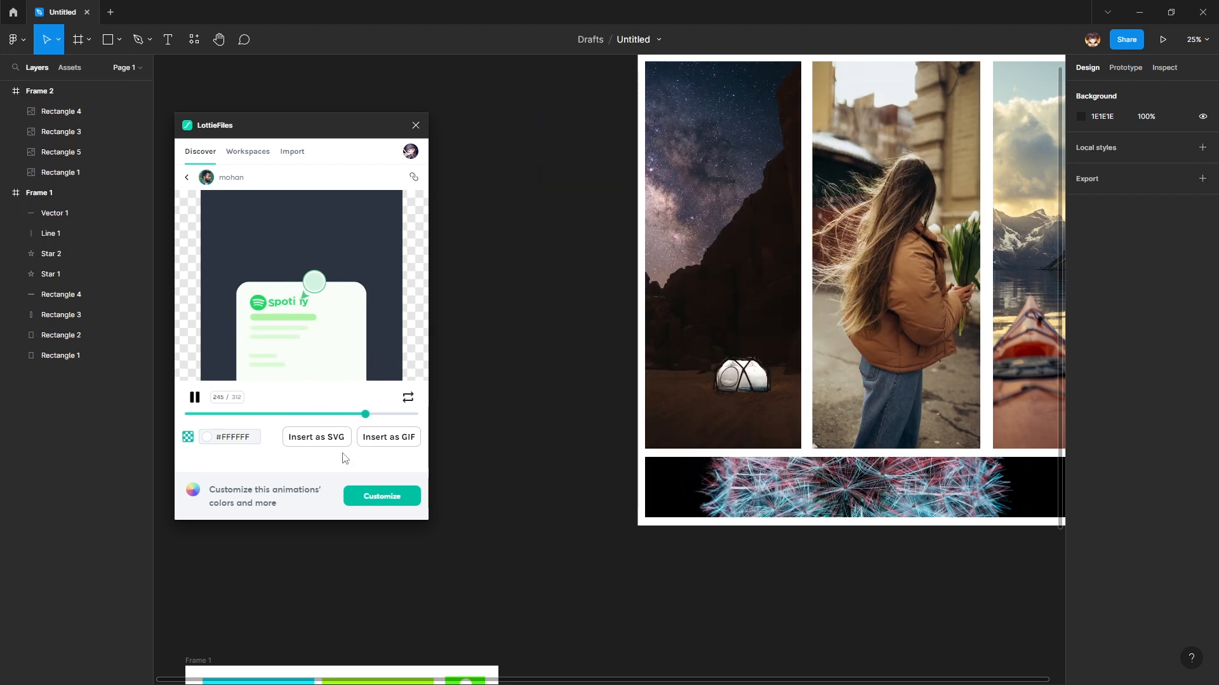
- Examine the Spotify animation's background color picker and browse the color presets among its customization options
left_click(207, 436)
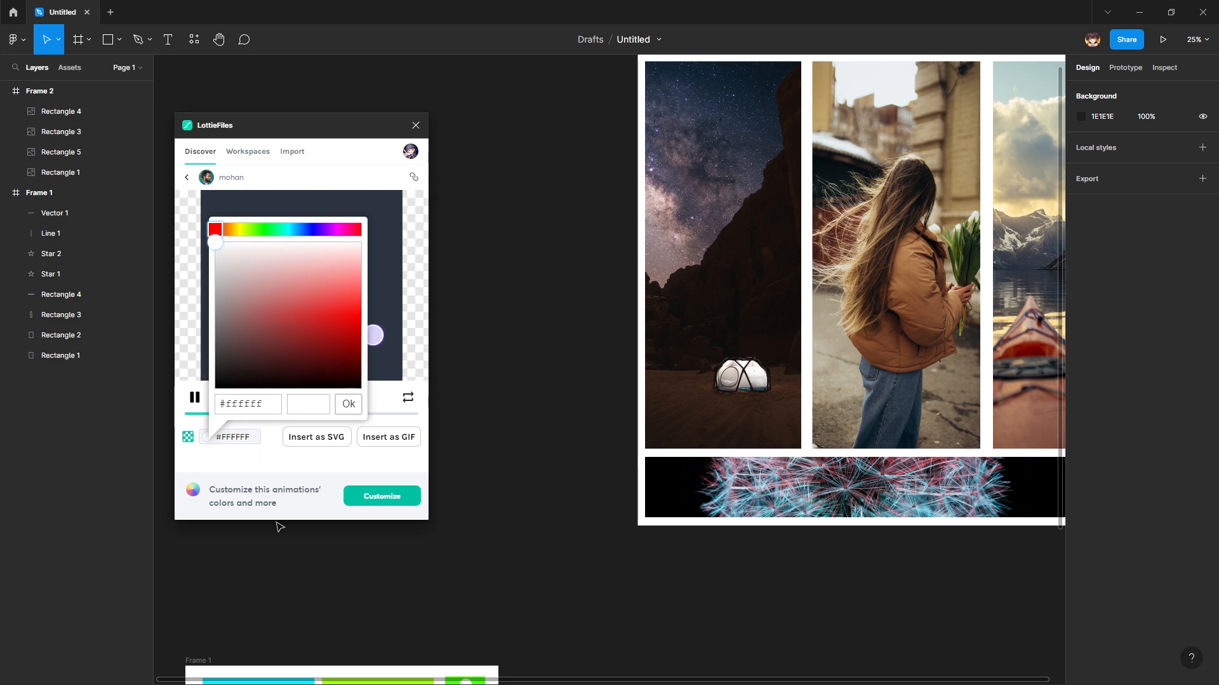
left_click(294, 487)
left_click(386, 502)
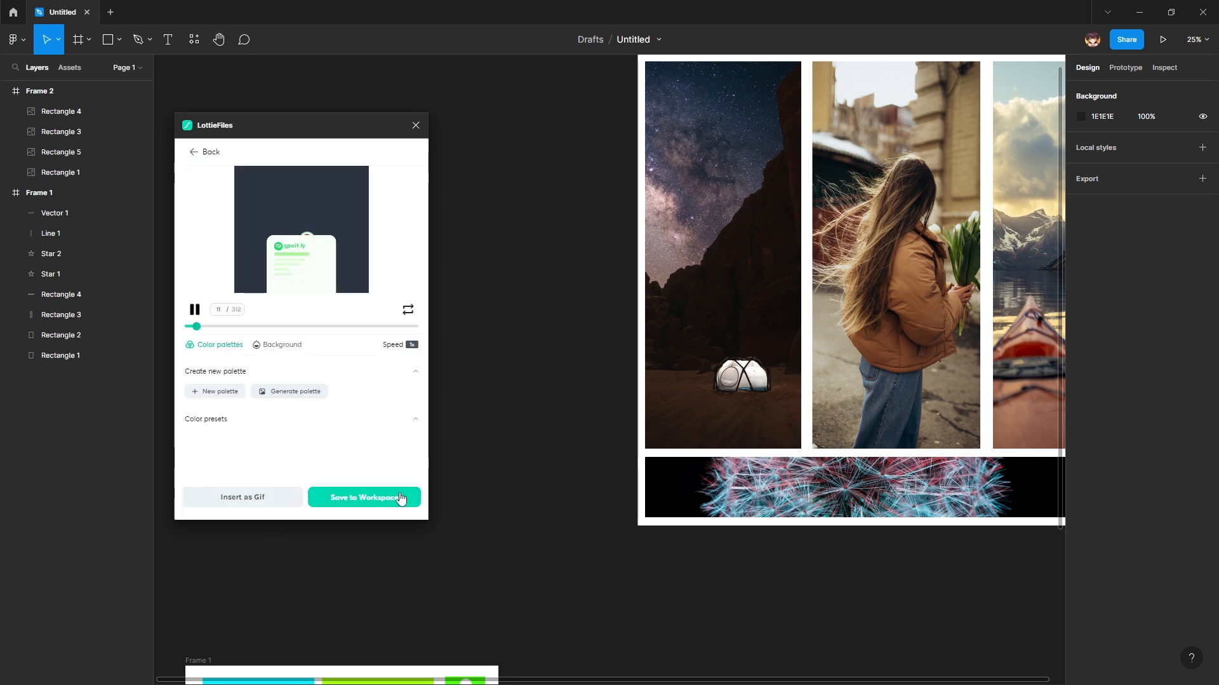
scroll(343, 460, "down", 5)
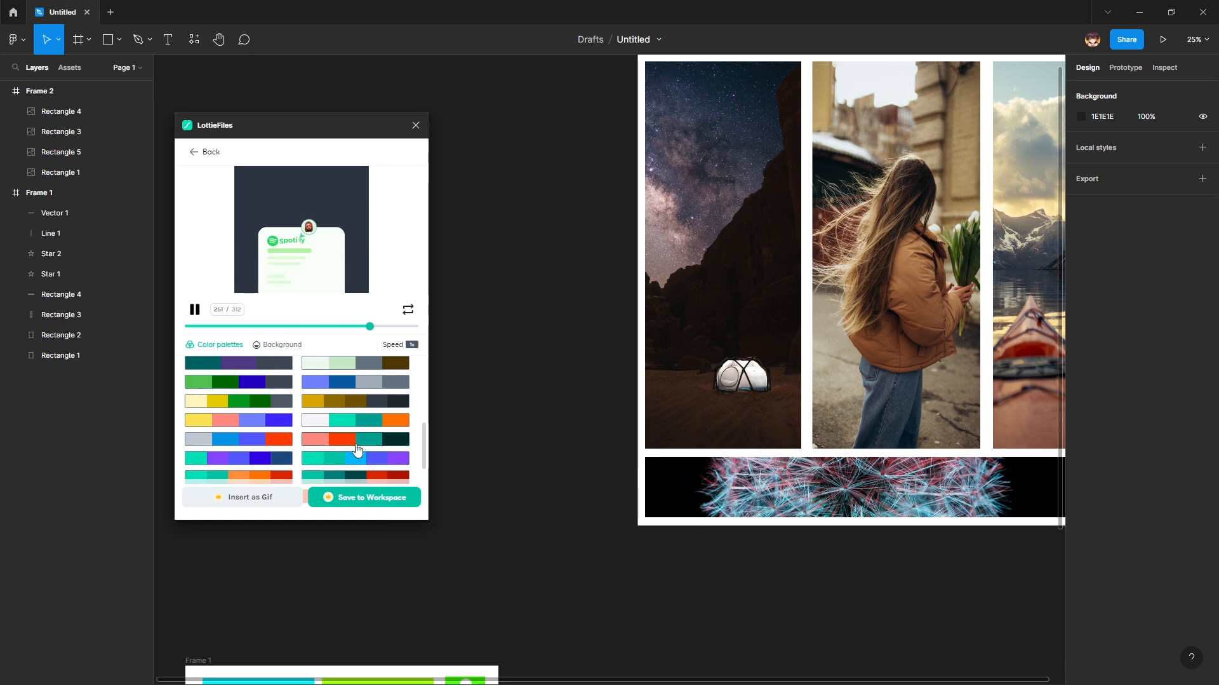
- Leave the animation's customization view and look at the LottieFiles workspaces and import sections
left_click(196, 153)
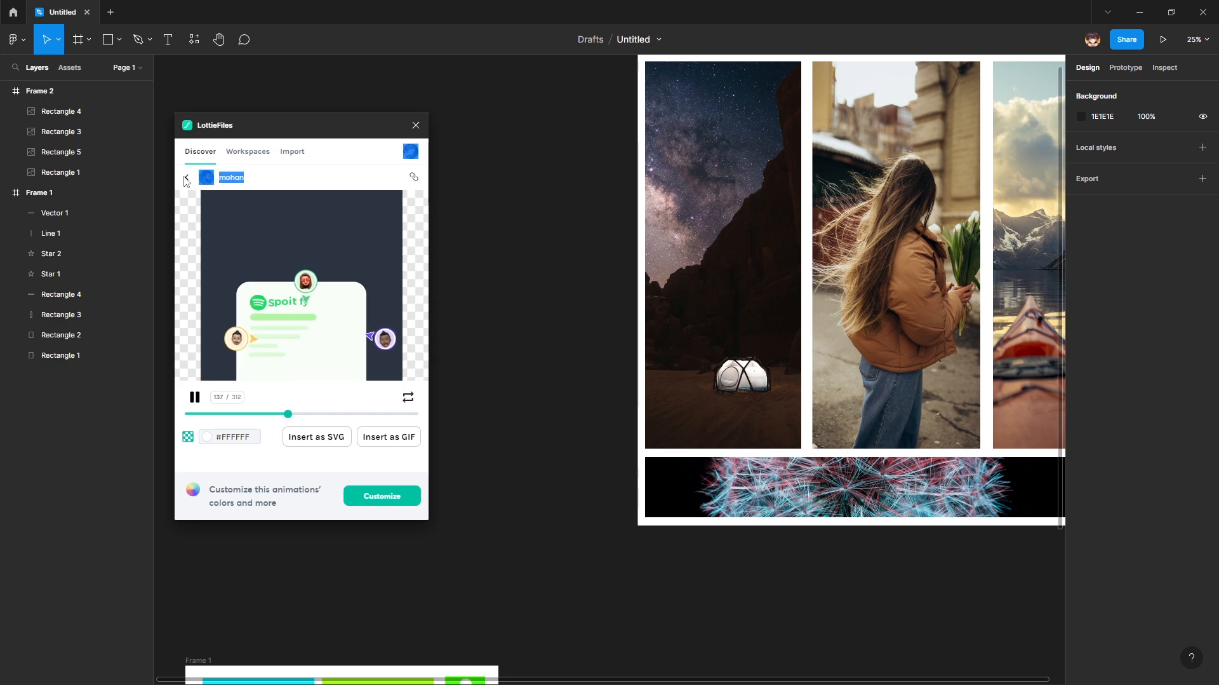
left_click(235, 153)
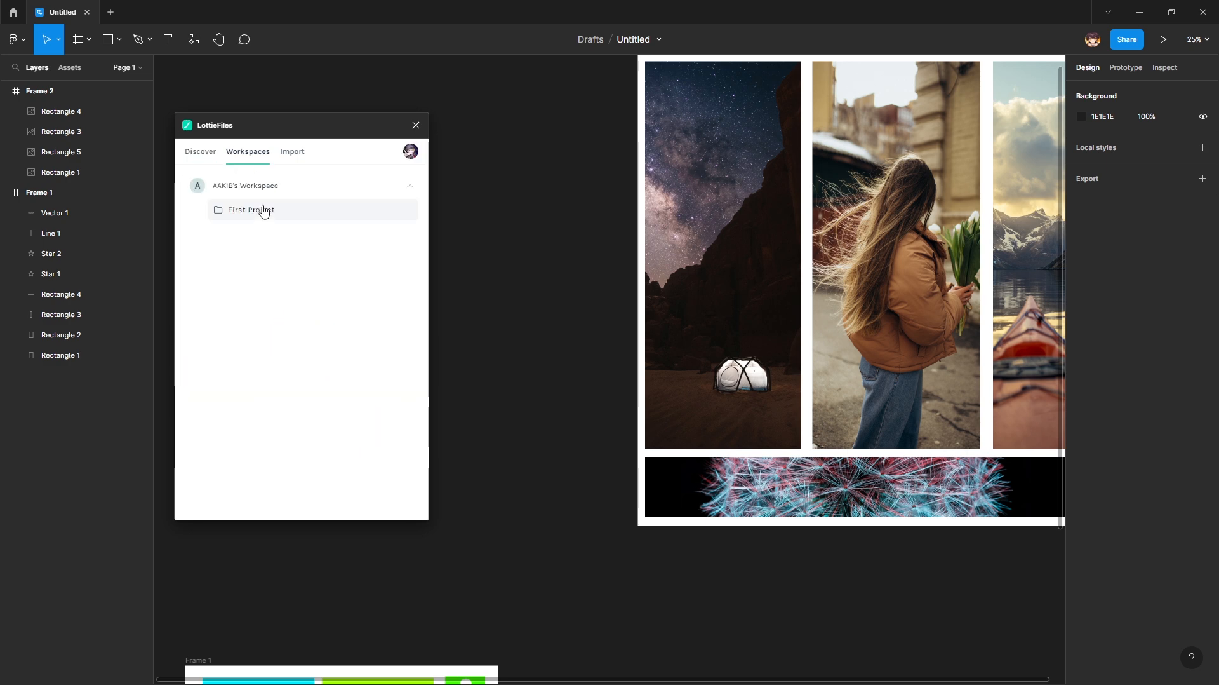
left_click(303, 153)
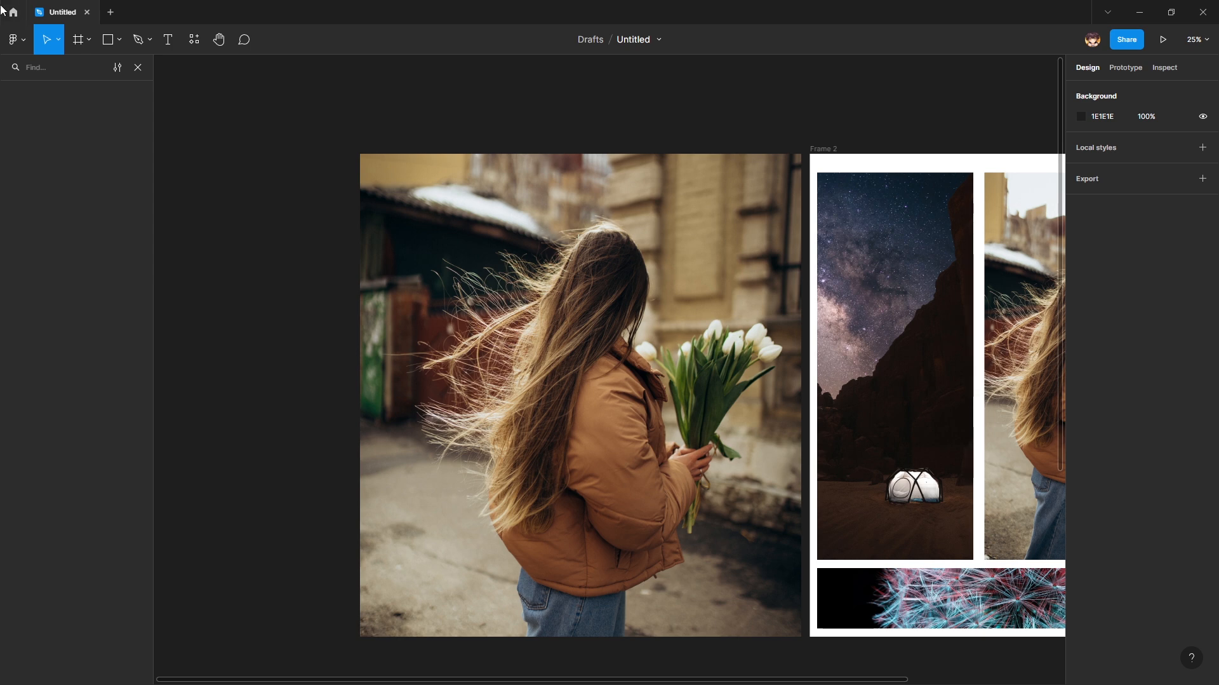
- Try to run the Remove BG plugin with no image selected
left_click(18, 44)
mouse_move(29, 213)
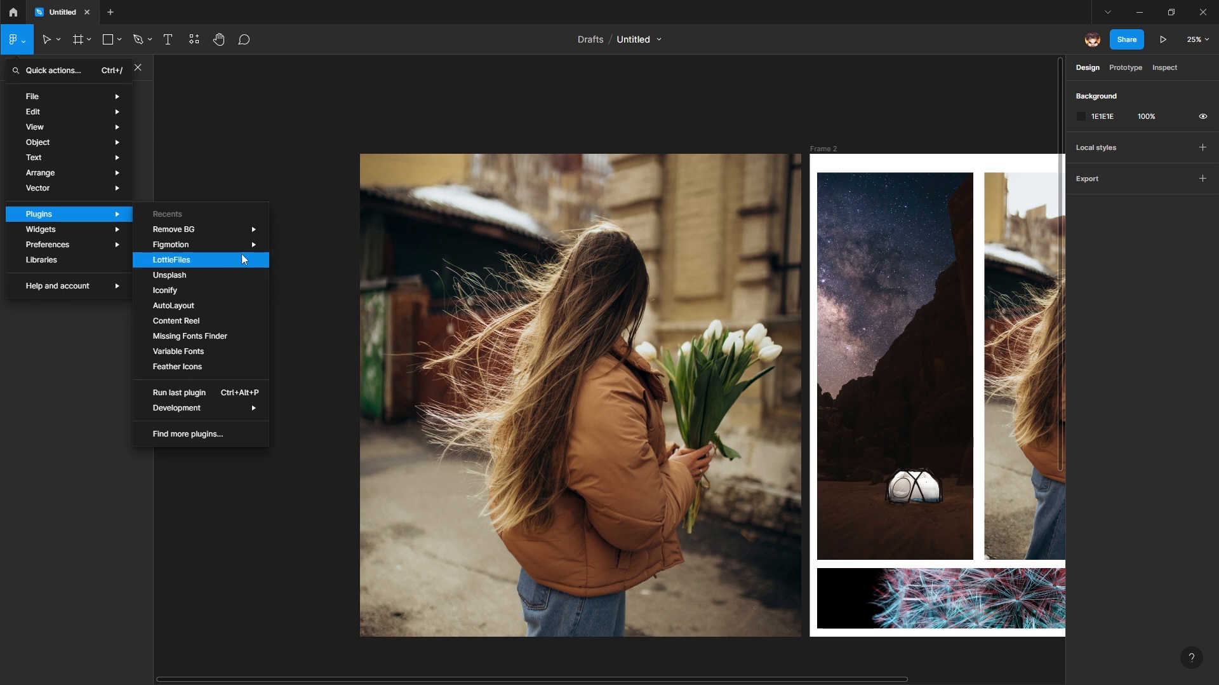
mouse_move(240, 231)
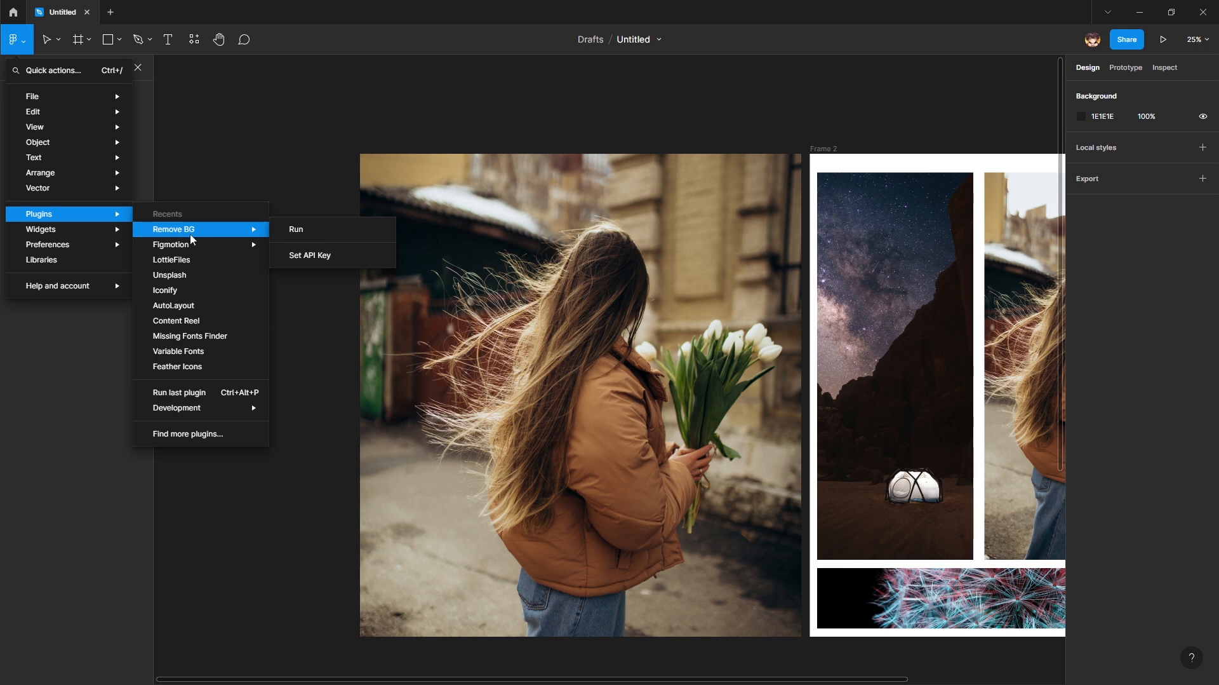
left_click(307, 233)
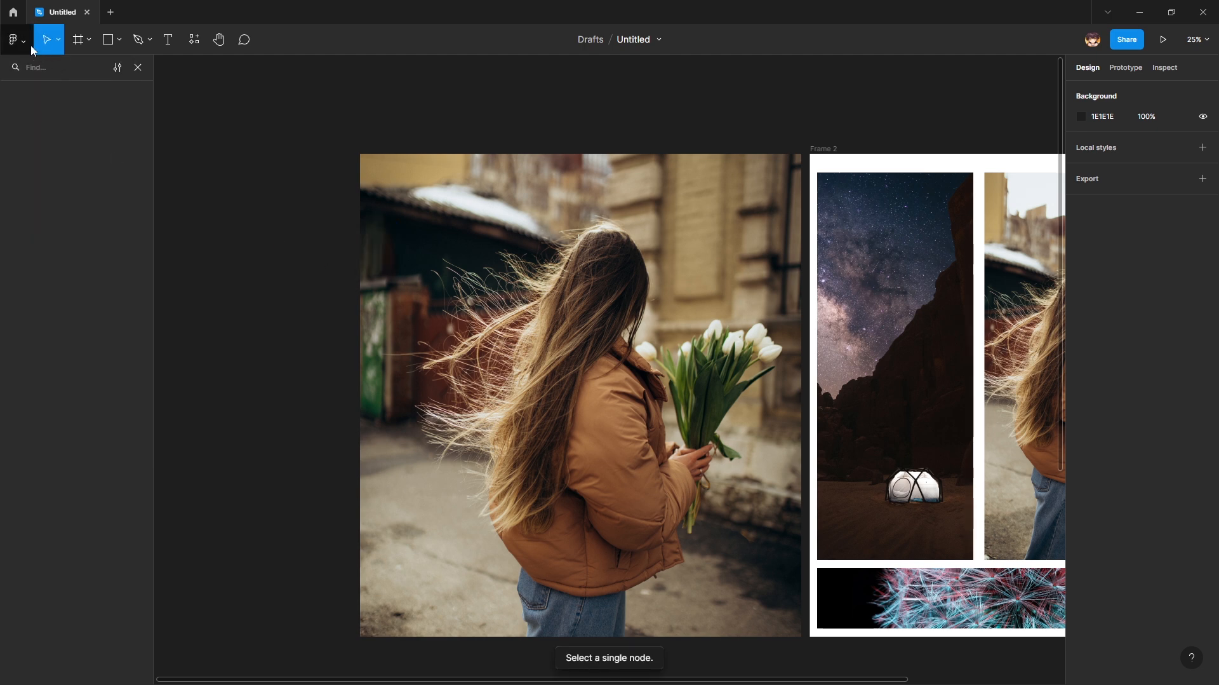
- Remove the background from the large photo of the woman with tulips using the Remove BG plugin
left_click(436, 231)
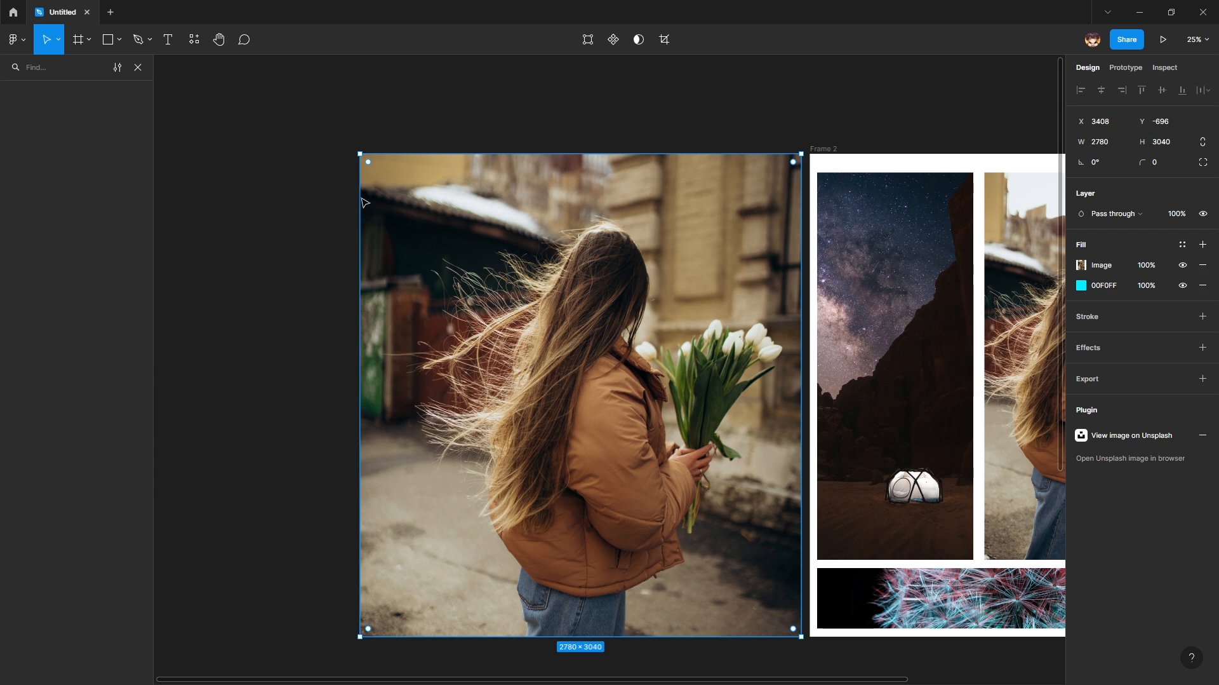
left_click(25, 48)
mouse_move(57, 219)
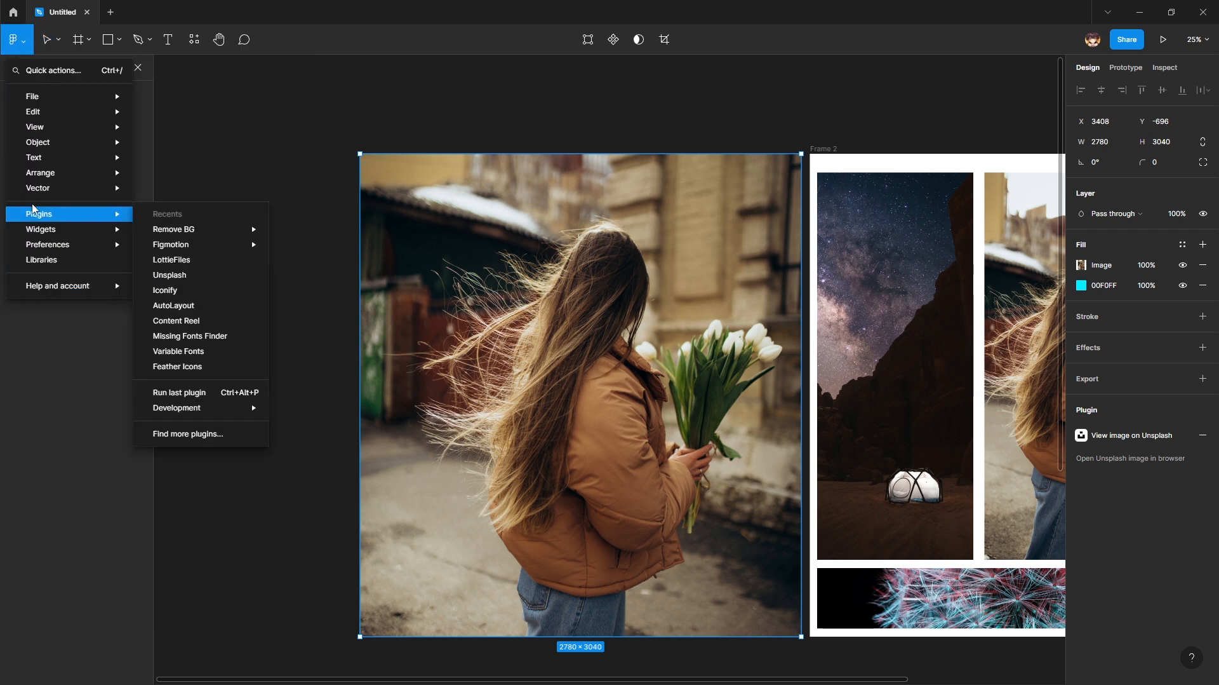
mouse_move(192, 234)
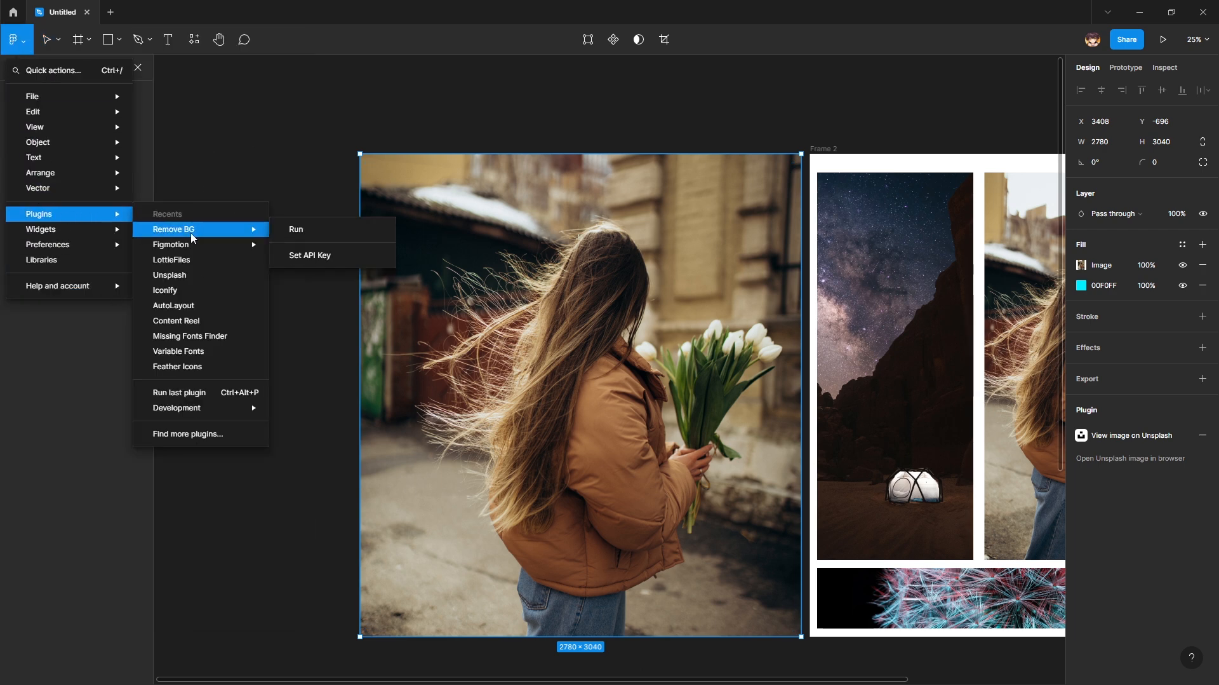
left_click(311, 232)
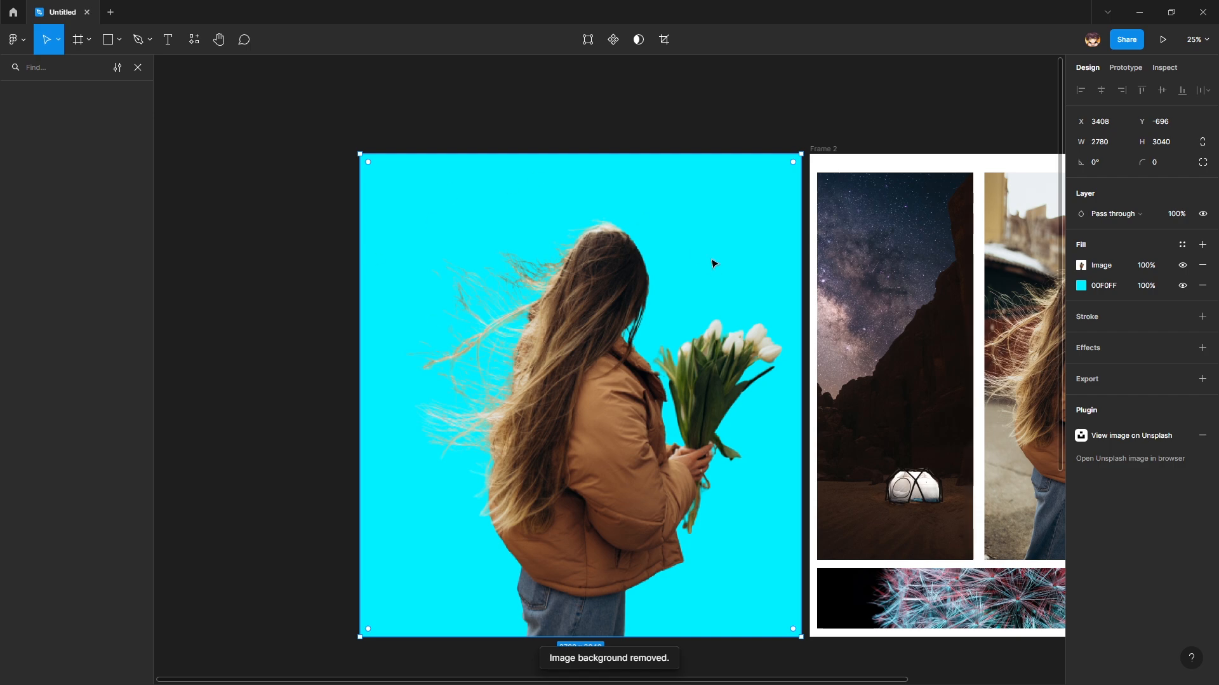
- Remove the 00F0FF fill behind the cut-out woman and reposition the cutout on the canvas
key("ctrl+plus")
key("ctrl+minus")
key("ctrl+plus")
key("ctrl+minus")
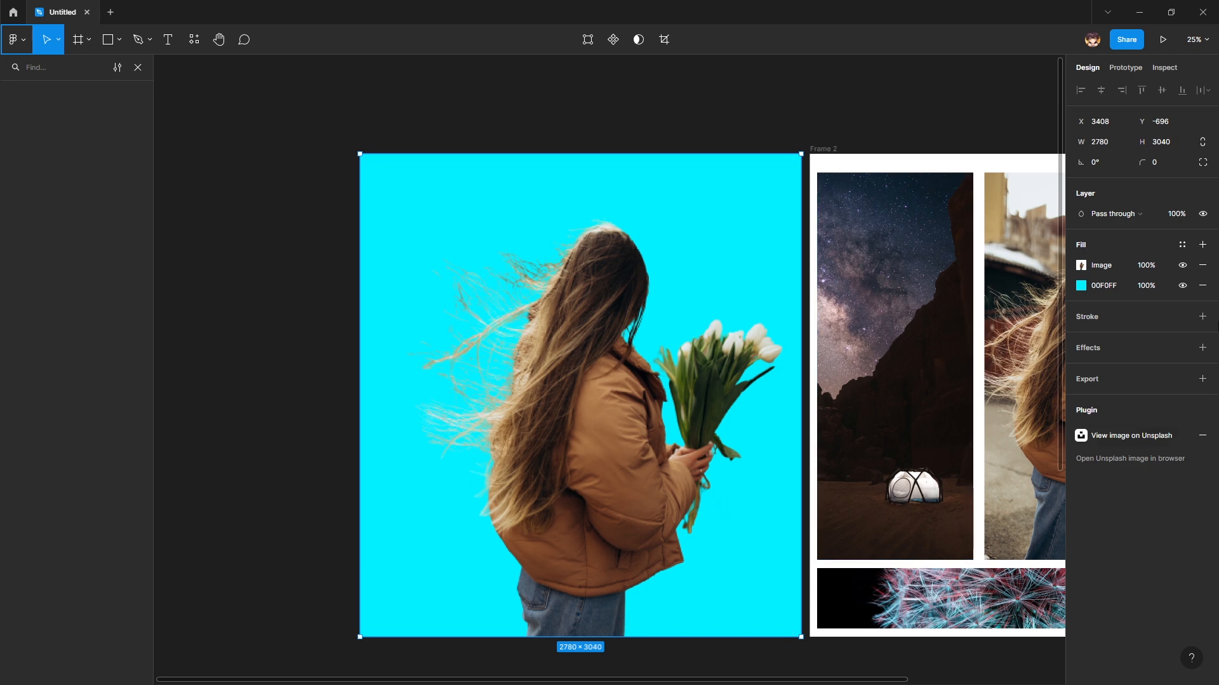
left_click(1203, 285)
left_click_drag(551, 400, 737, 260)
left_click_drag(821, 295, 592, 399)
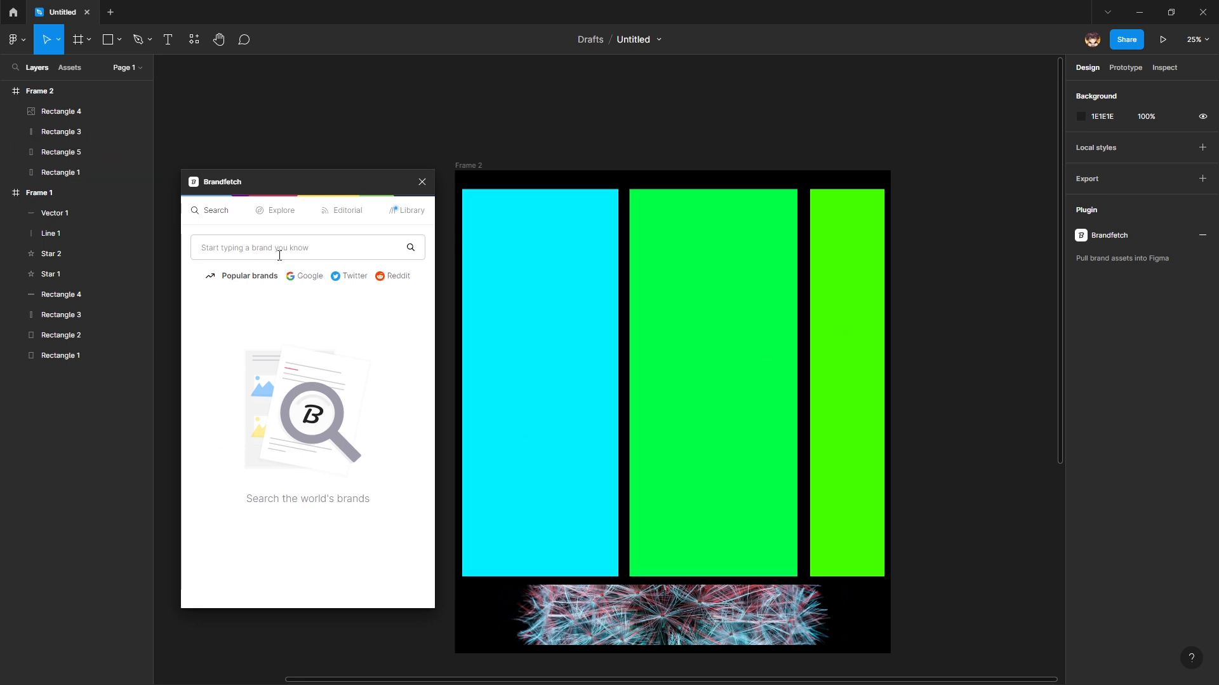
- Search Brandfetch for "figma" and open the figma.com brand to examine its logos, colors and fonts
left_click(303, 254)
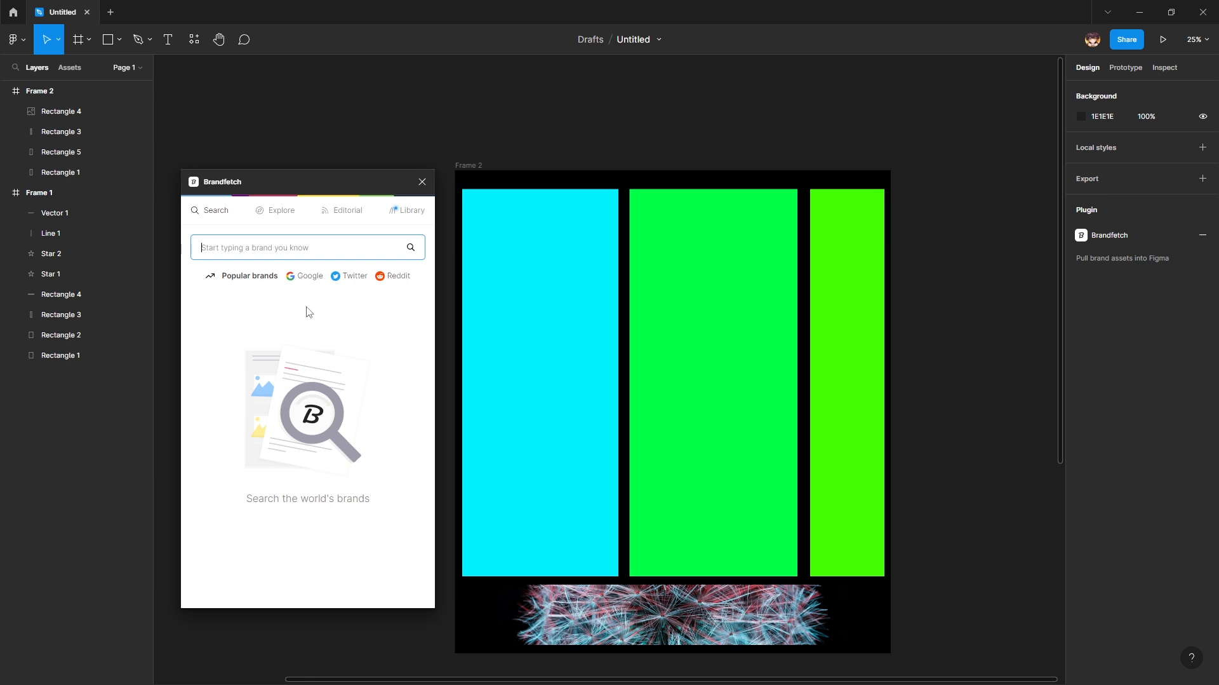
type("figma")
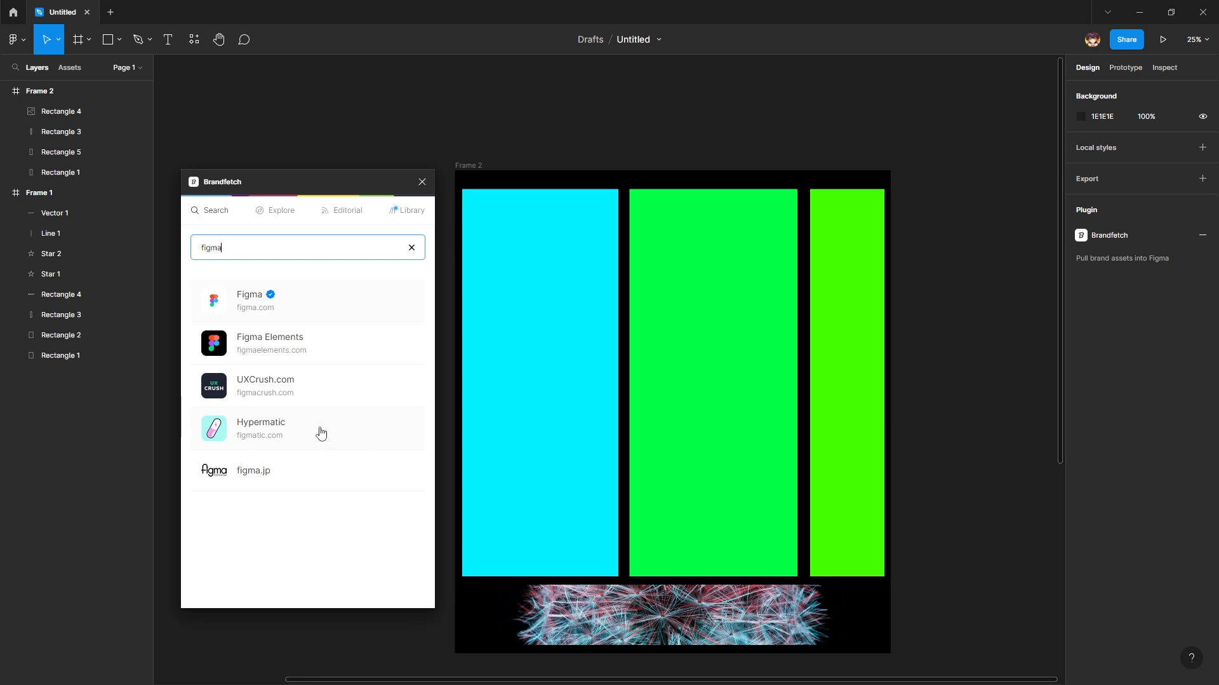
left_click(318, 311)
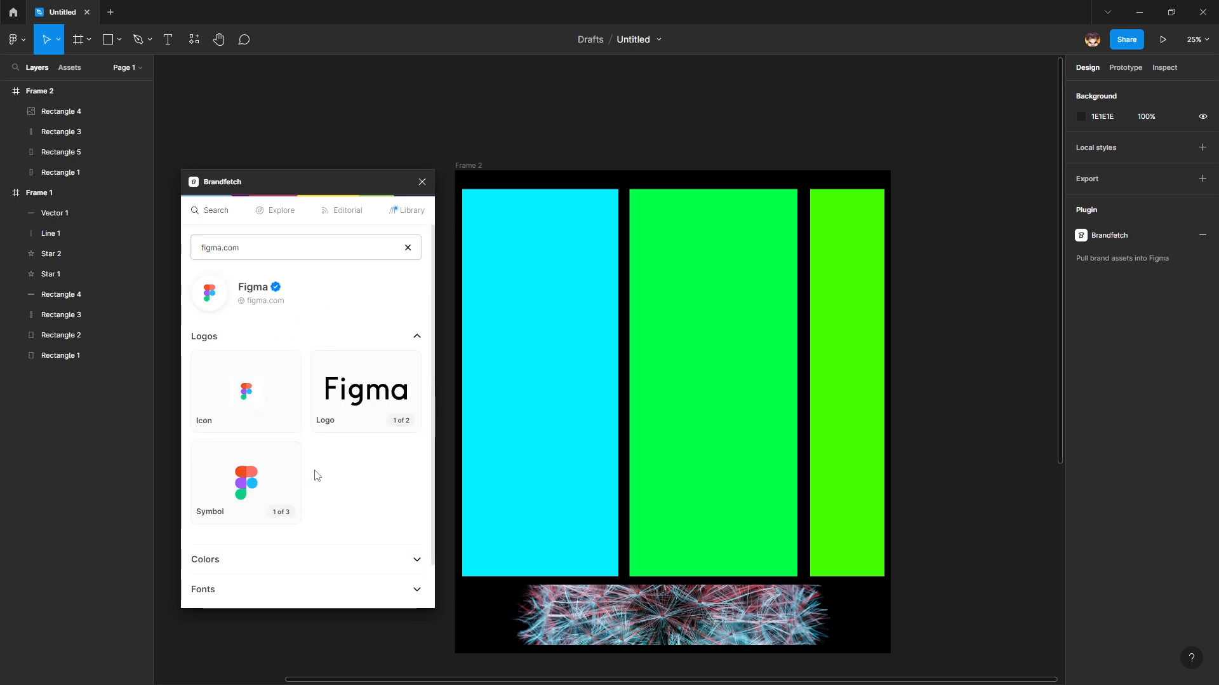
scroll(245, 508, "down", 2)
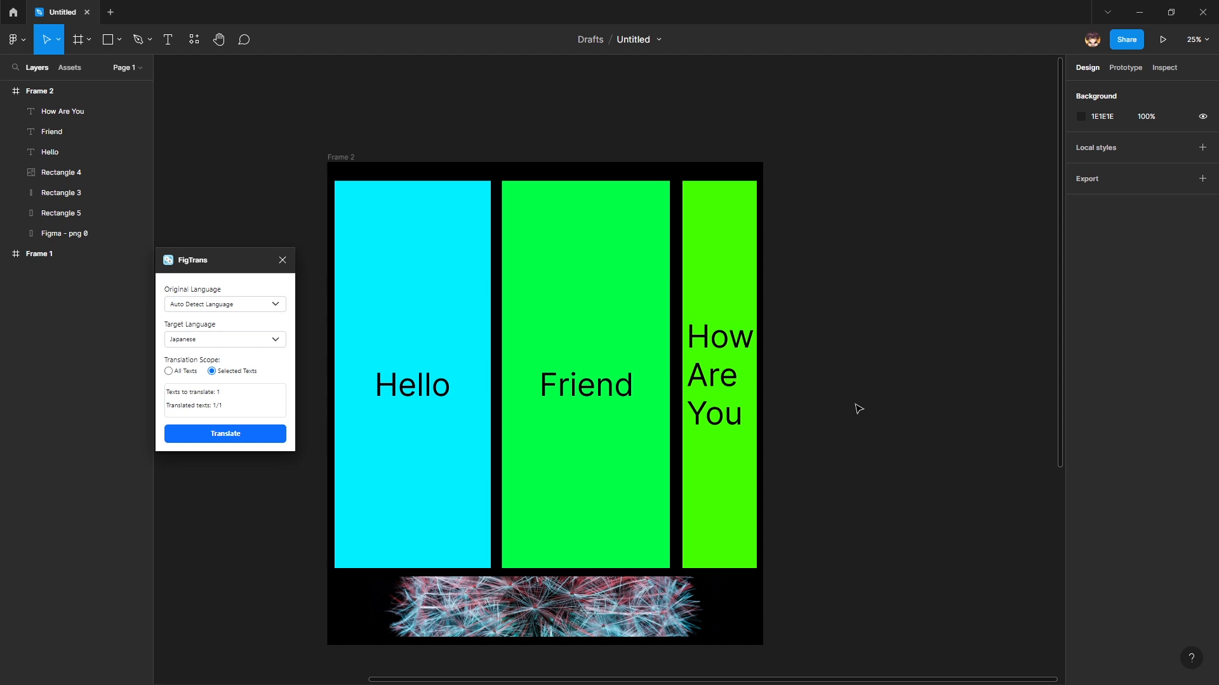
- Open the browser for finding more plugins and close it again
left_click(16, 39)
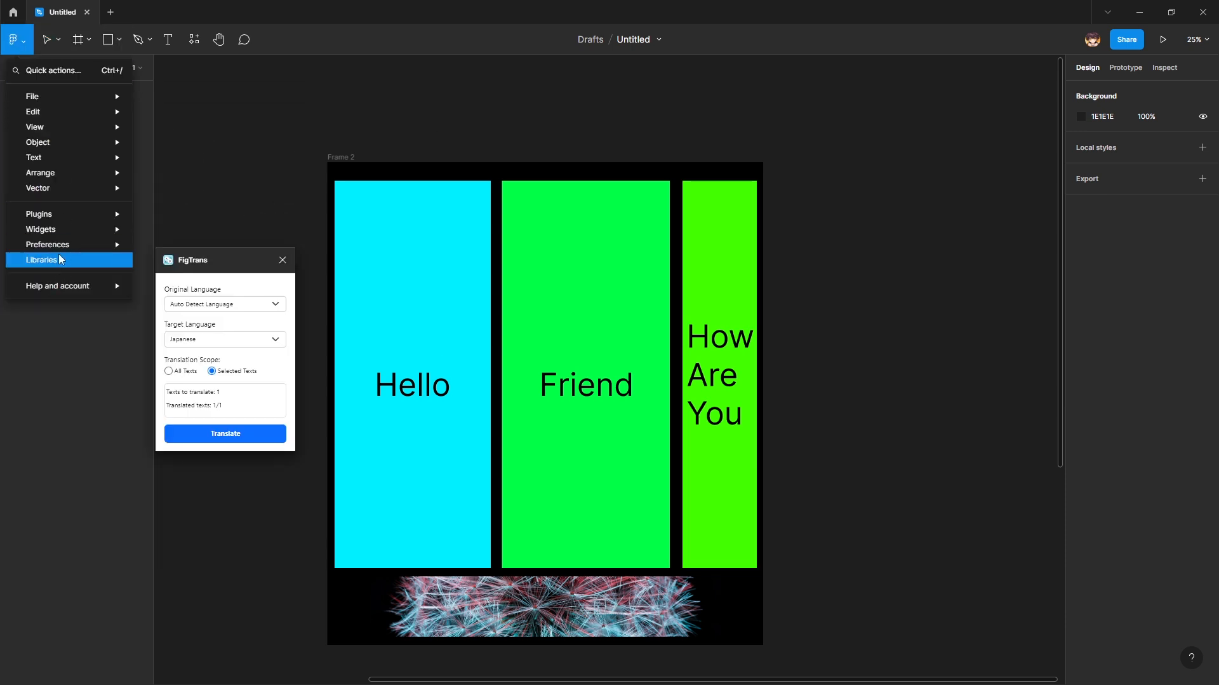
mouse_move(65, 219)
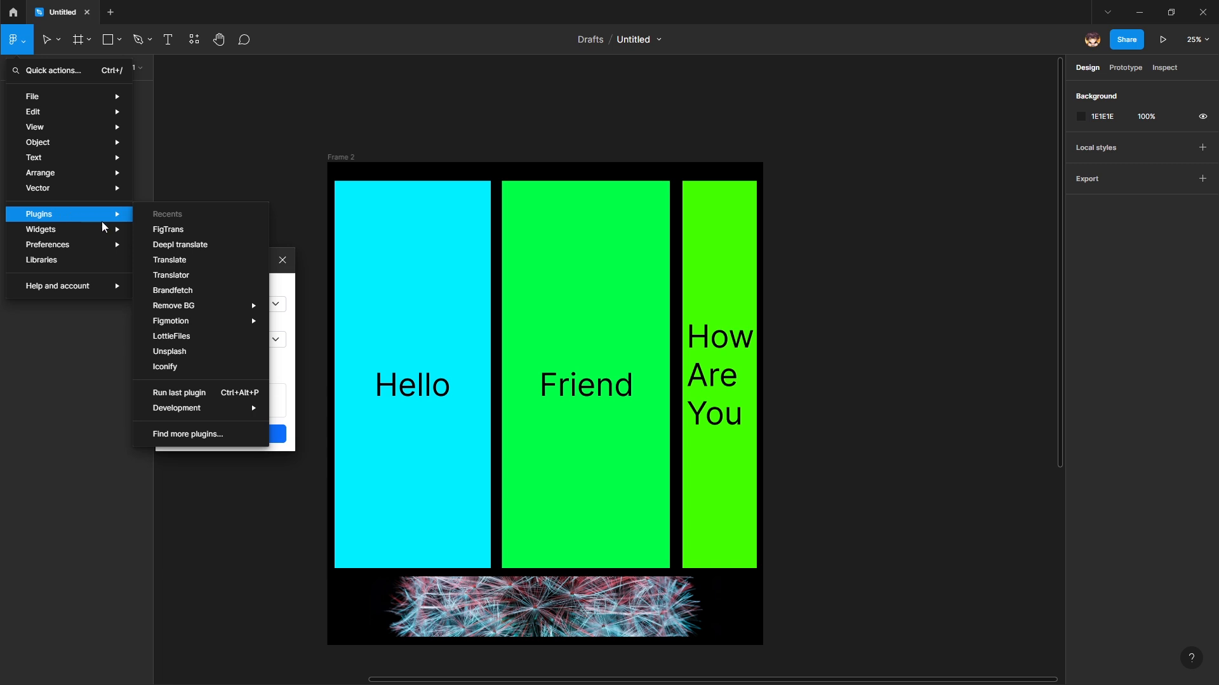
left_click(234, 438)
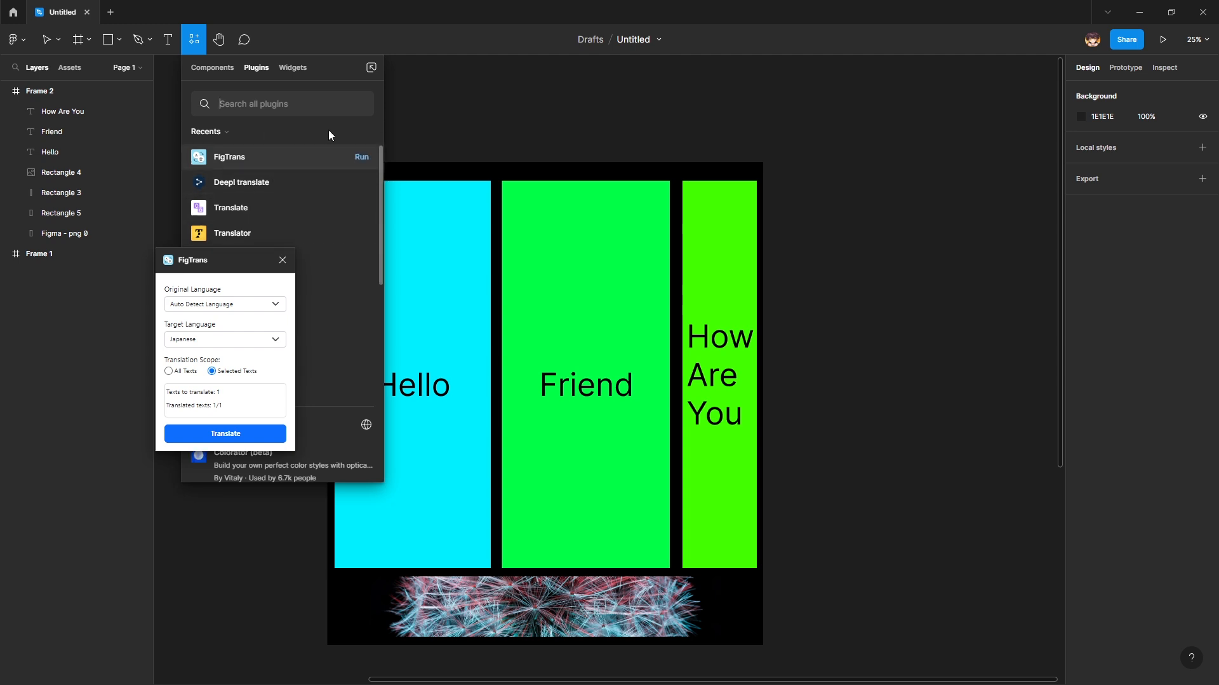
left_click(636, 98)
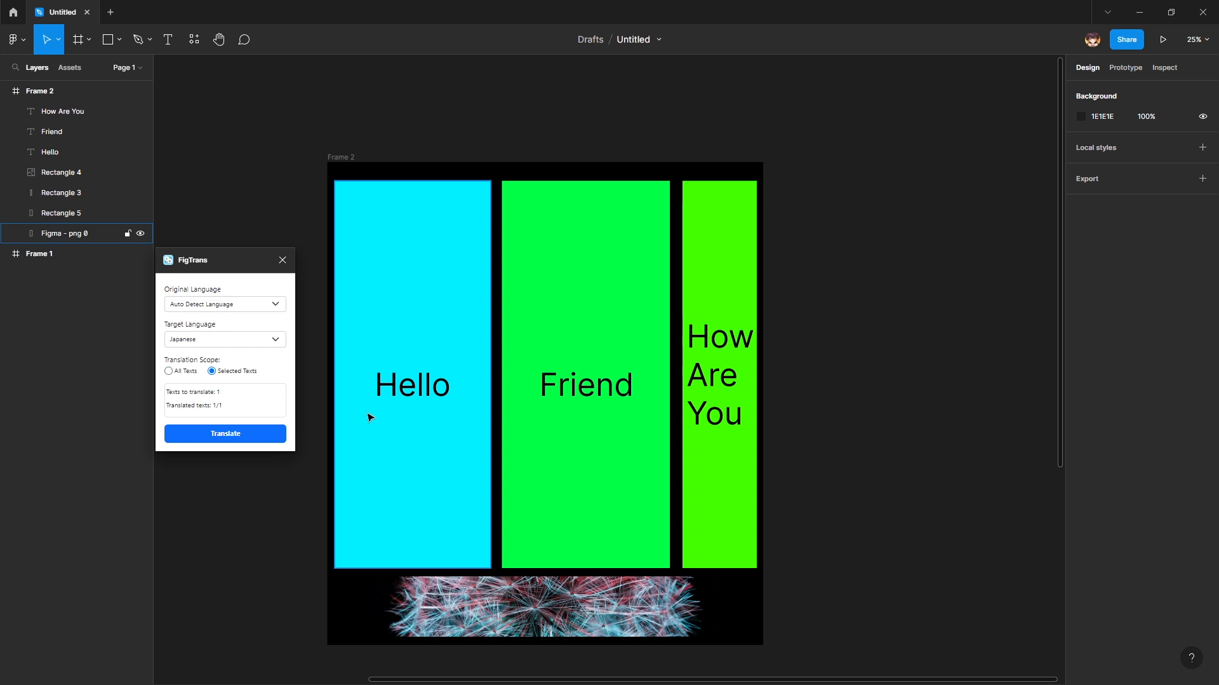
- Translate the "Hello" text into Japanese with FigTrans, widen its box to 1140 and place it at X 30, Y 974
left_click(404, 400)
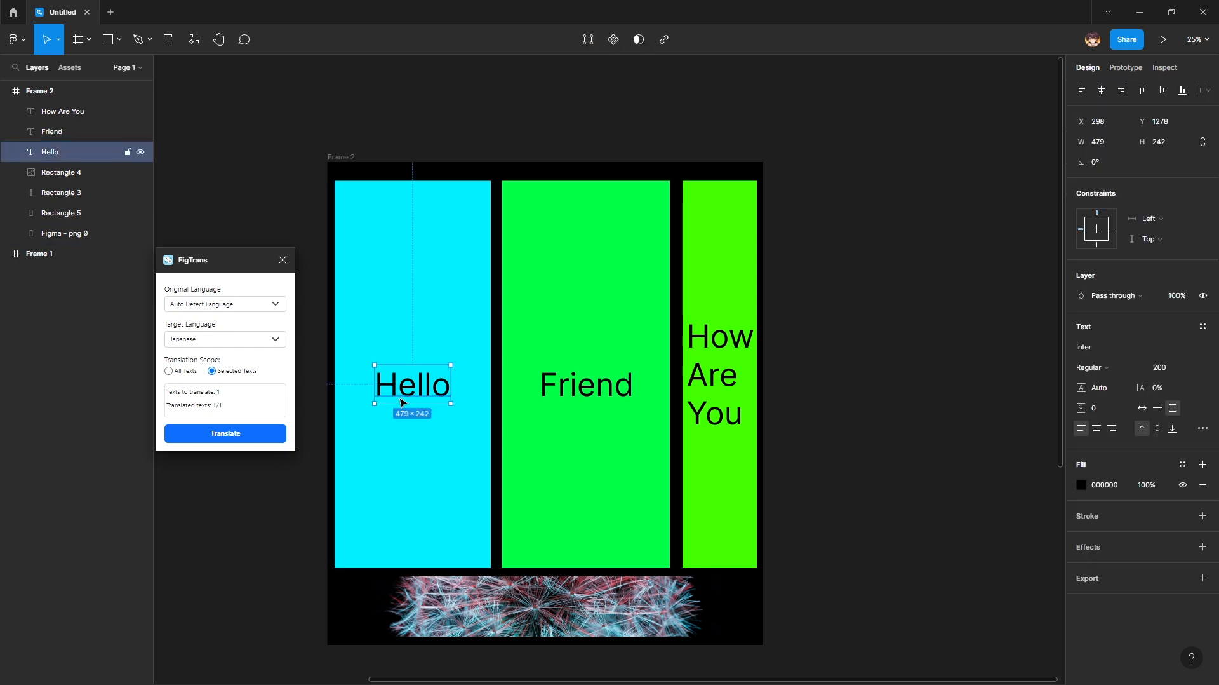
left_click(221, 436)
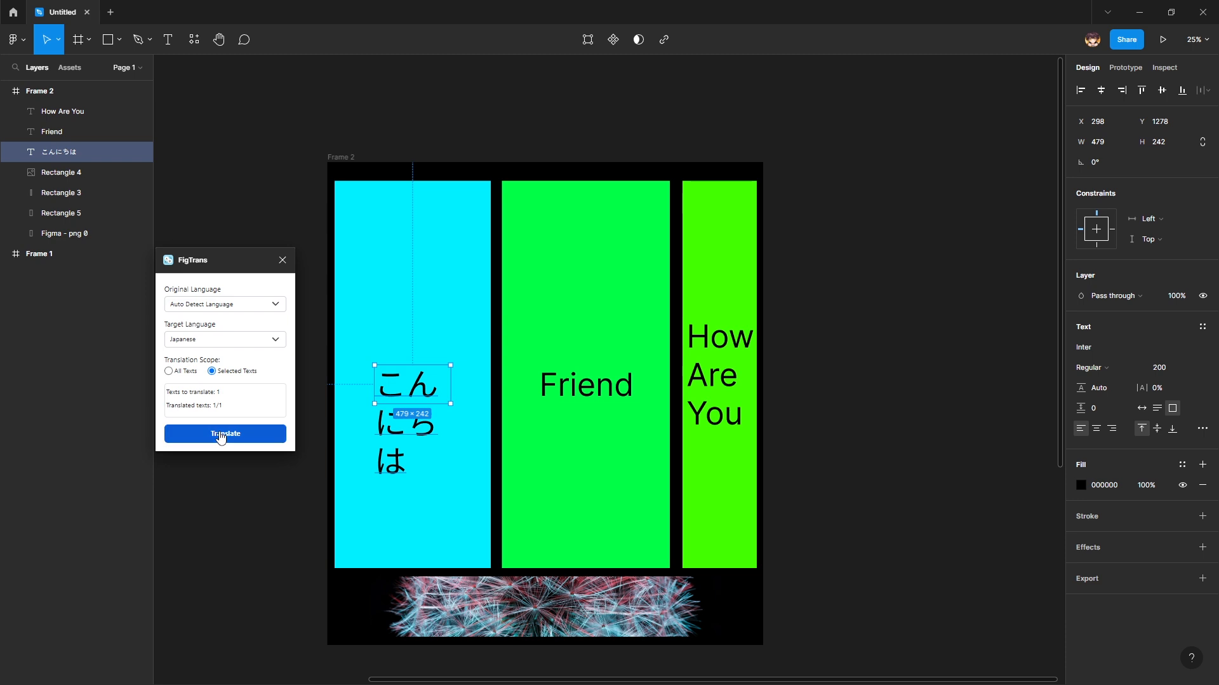
left_click_drag(450, 393, 478, 343)
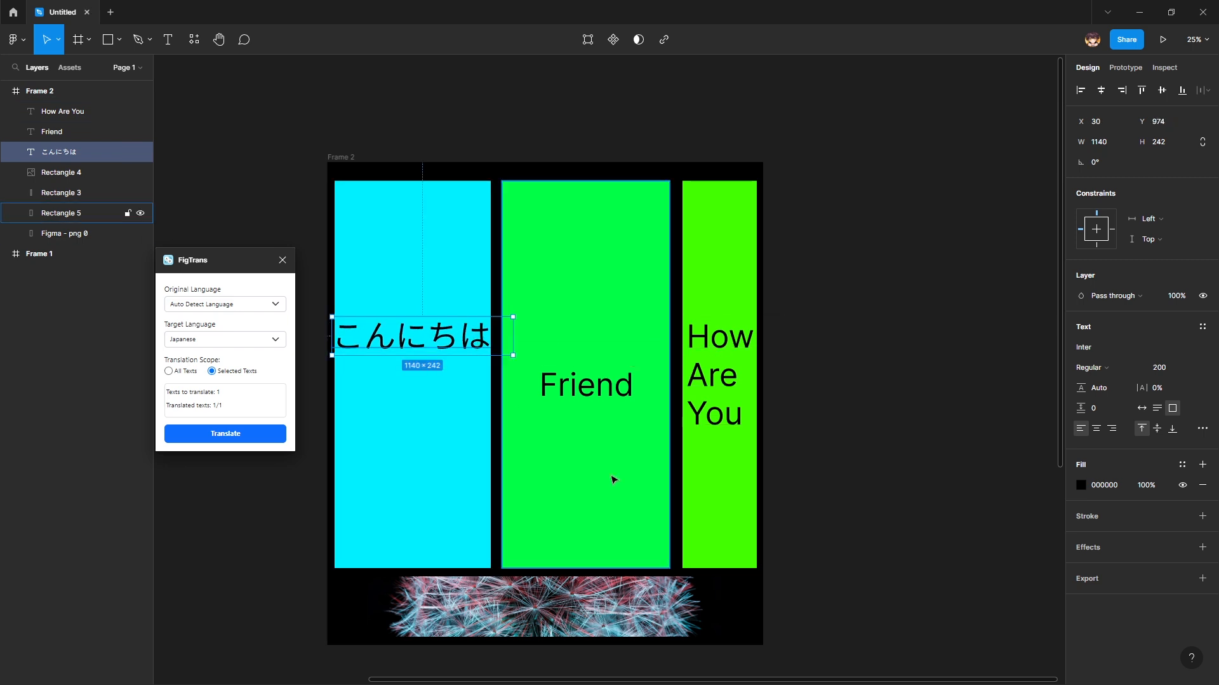
- Translate the "Friend" text into Japanese and move it to X 1434, Y 974 in the middle green rectangle
left_click(588, 384)
left_click(190, 435)
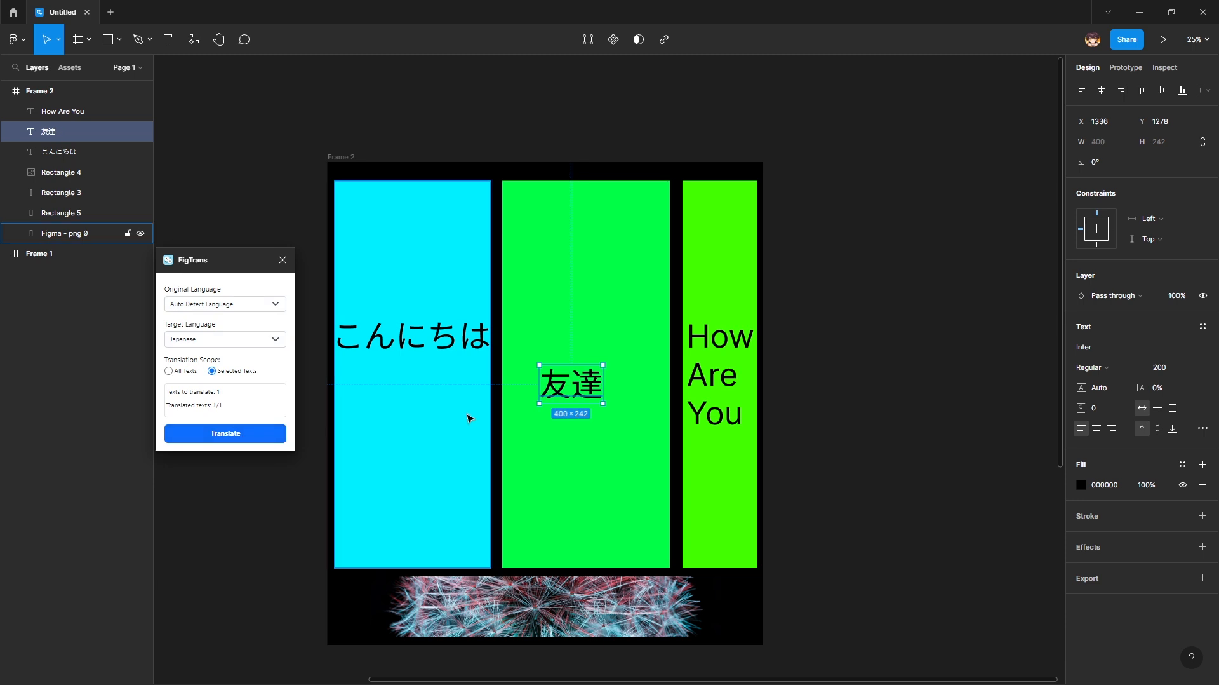
left_click_drag(583, 389, 593, 336)
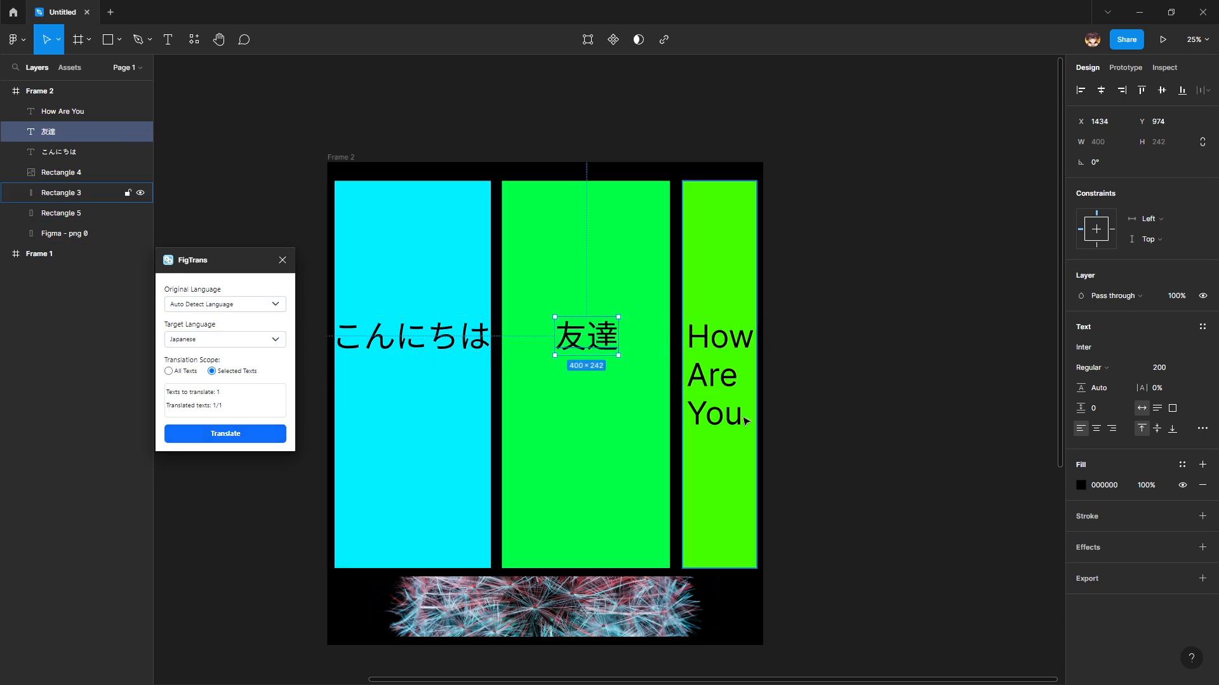
- Translate the "How Are You" text into Japanese and narrow its box to a width of 418
left_click(765, 424)
left_click(228, 434)
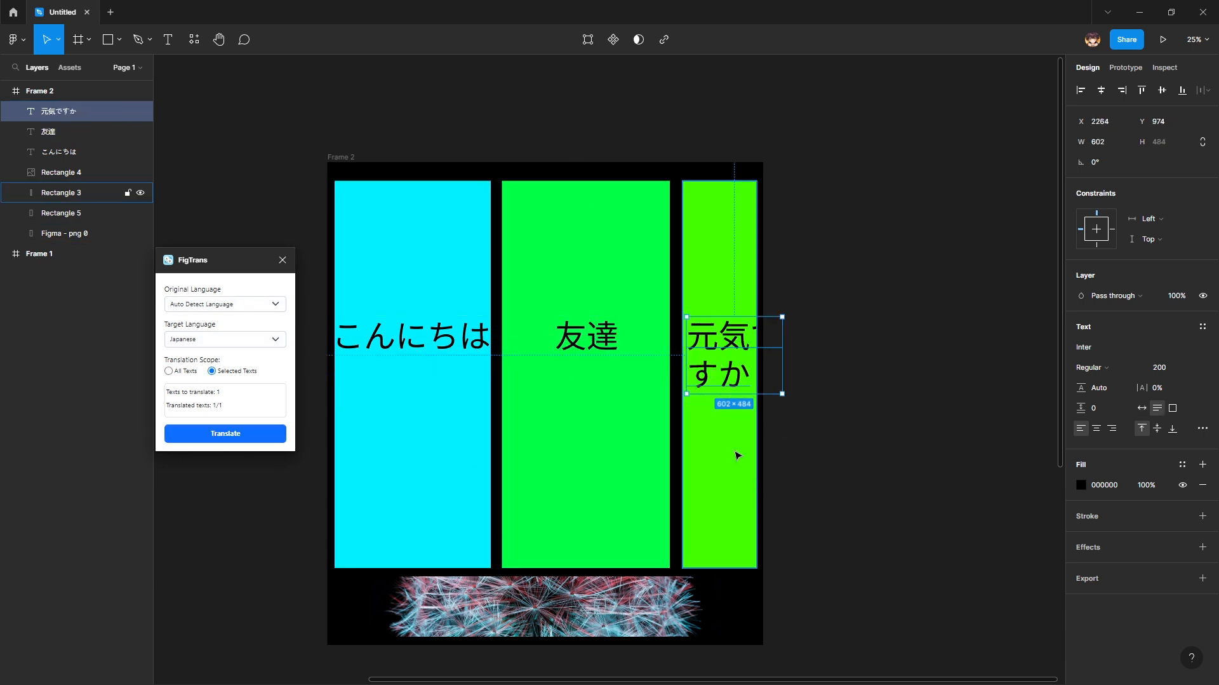
left_click_drag(783, 370, 759, 370)
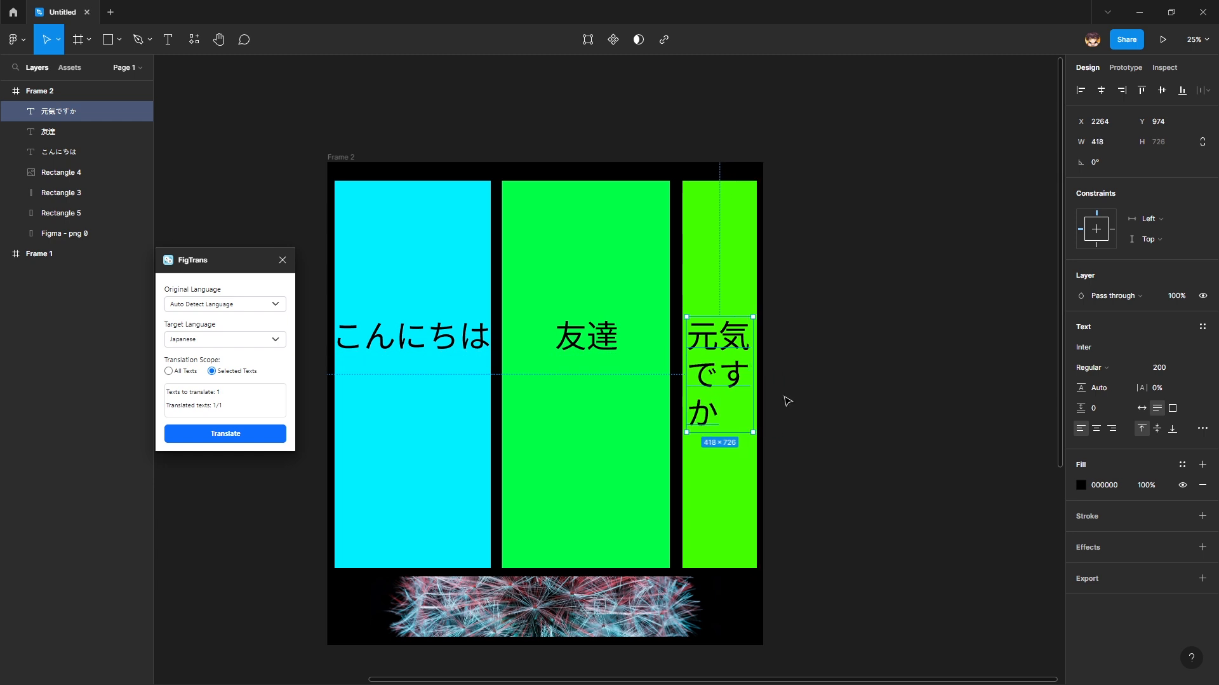
left_click(828, 429)
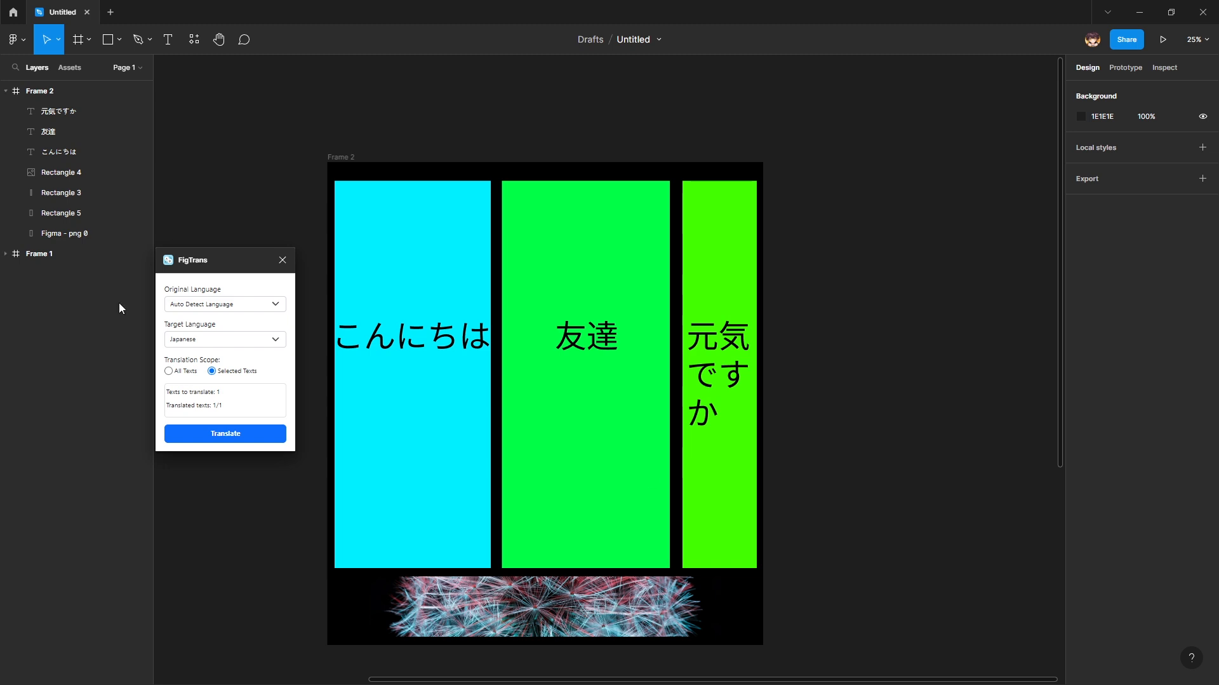
- Look up more plugins, browse the Feather Icons set and insert its cast icon into the canvas
left_click(21, 37)
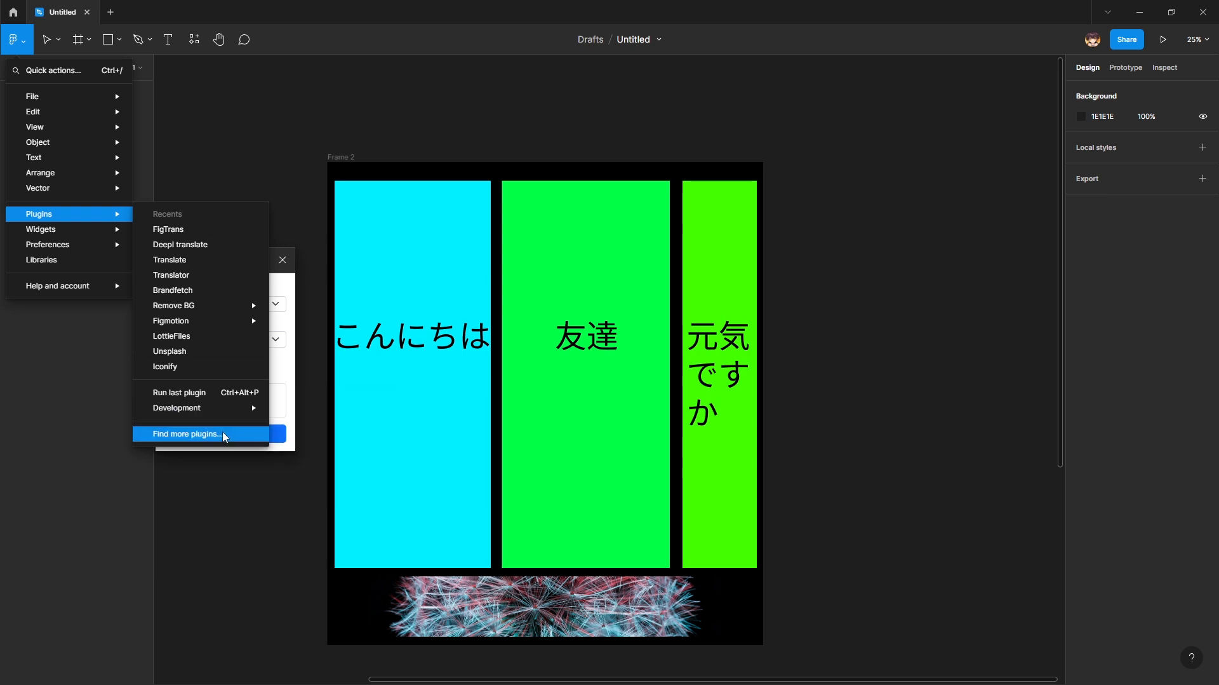
left_click(188, 434)
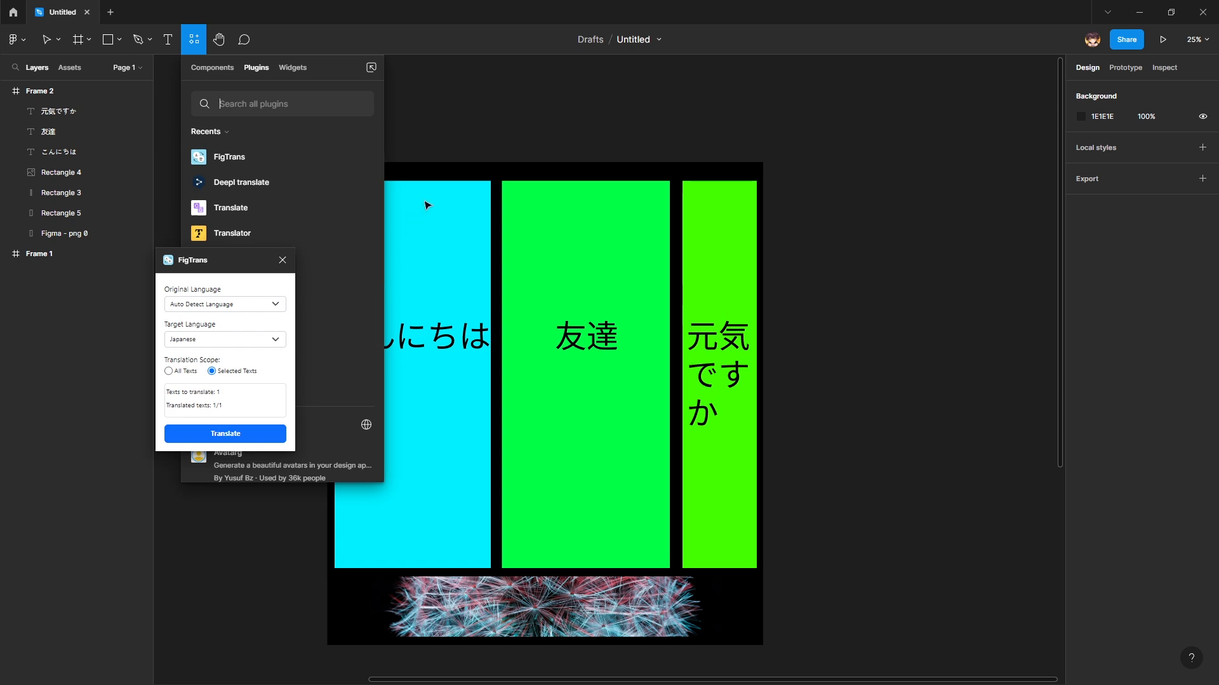
left_click(513, 123)
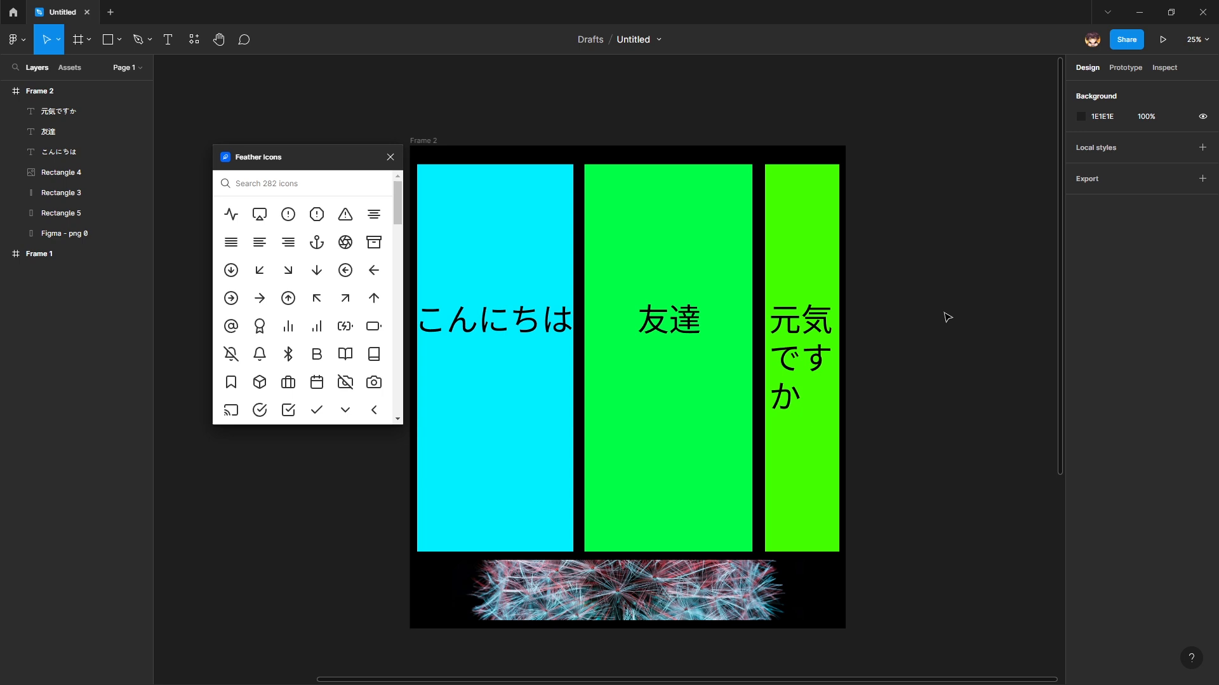
scroll(284, 379, "down", 2)
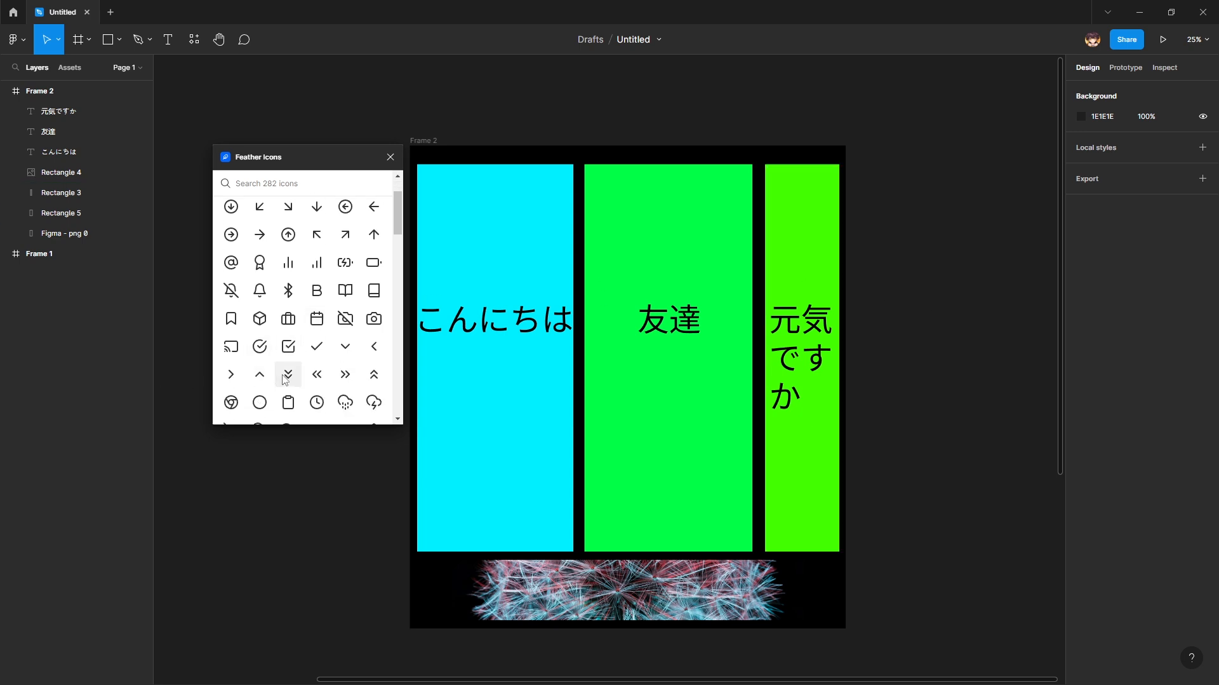
scroll(260, 380, "up", 2)
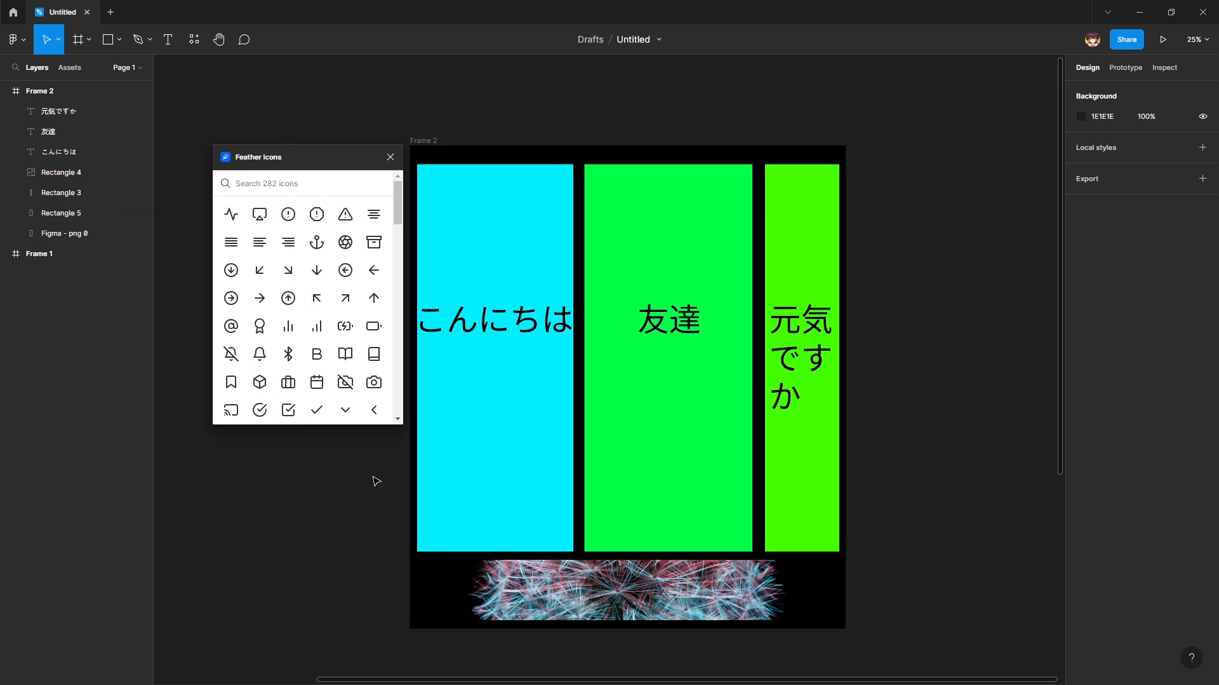
scroll(270, 381, "down", 2)
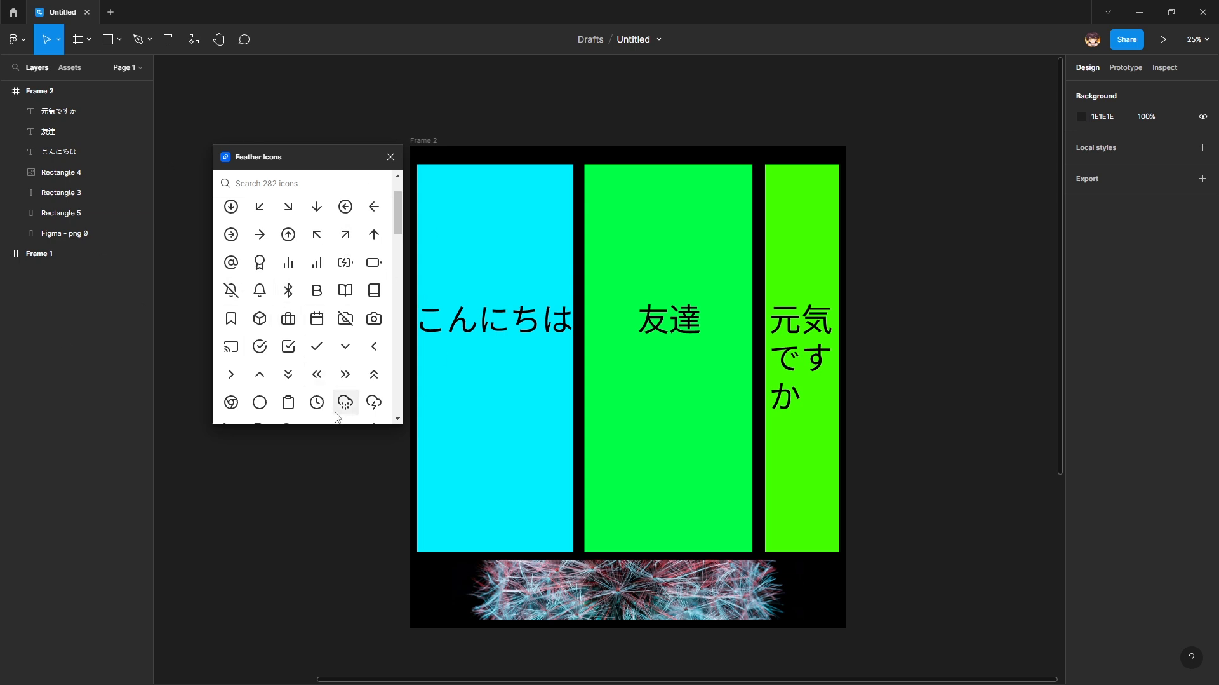
left_click(230, 346)
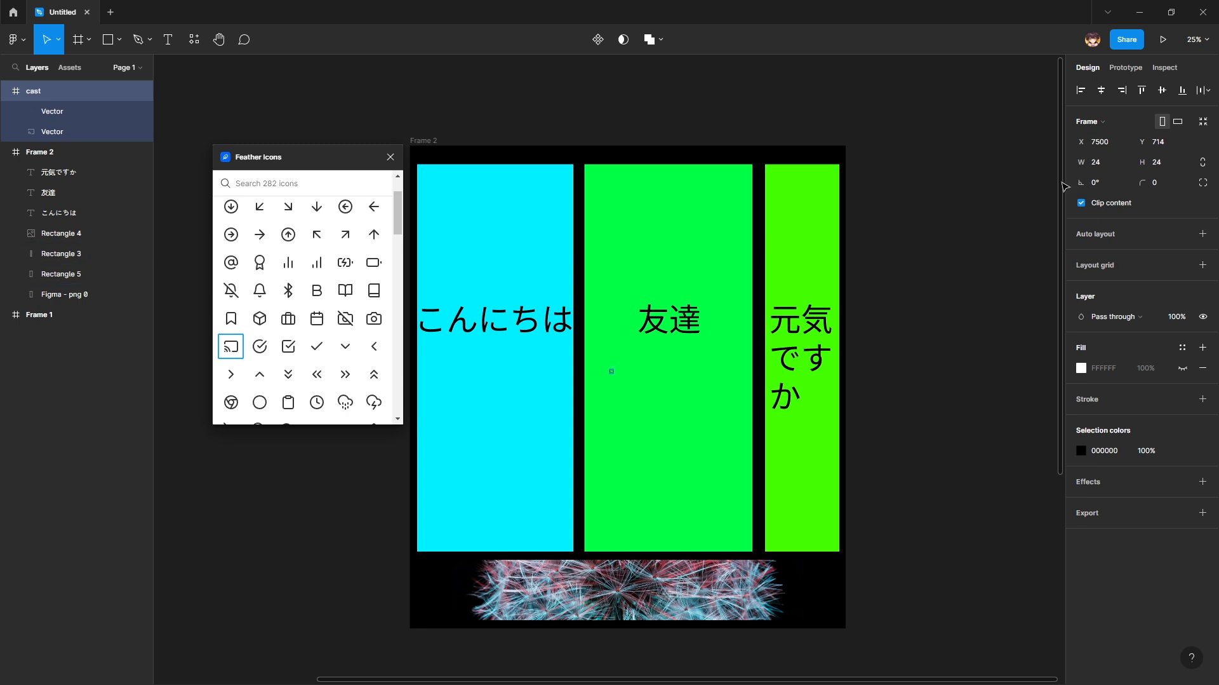
- Enlarge the cast icon frame to about 760 × 919 and reset its rotation to 0°
left_click_drag(1087, 162, 100, 162)
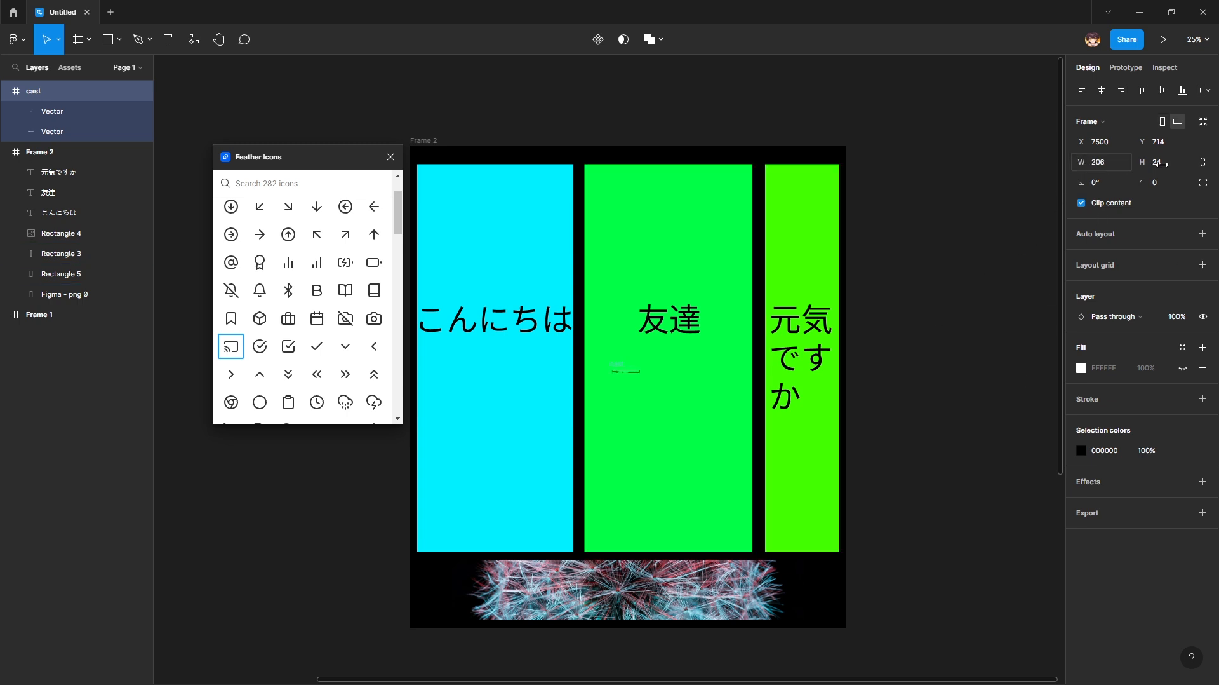
left_click_drag(1143, 164, 1080, 182)
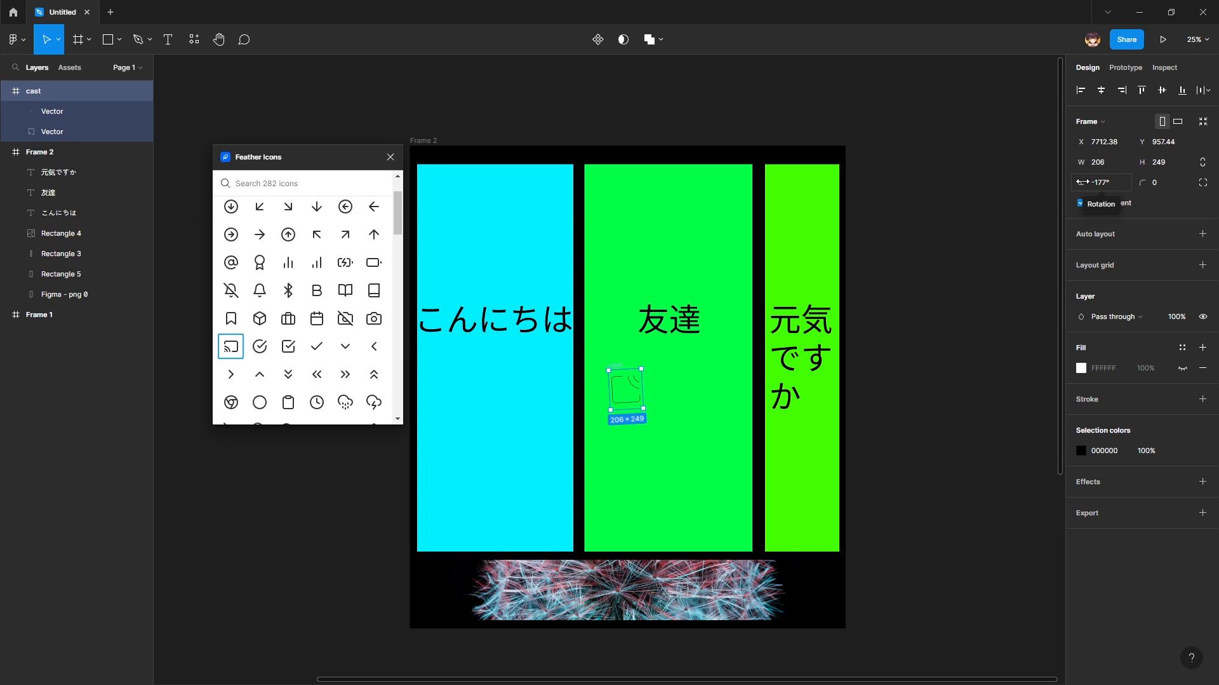
left_click_drag(1081, 182, 1098, 186)
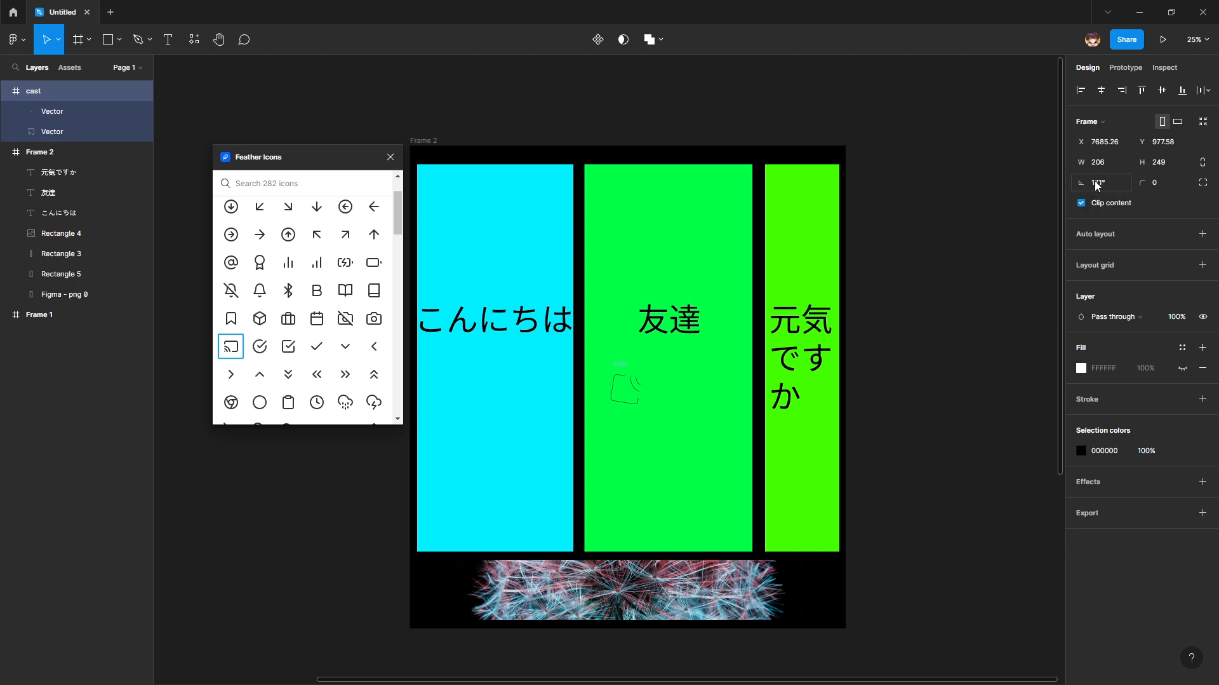
type("0")
key("Return")
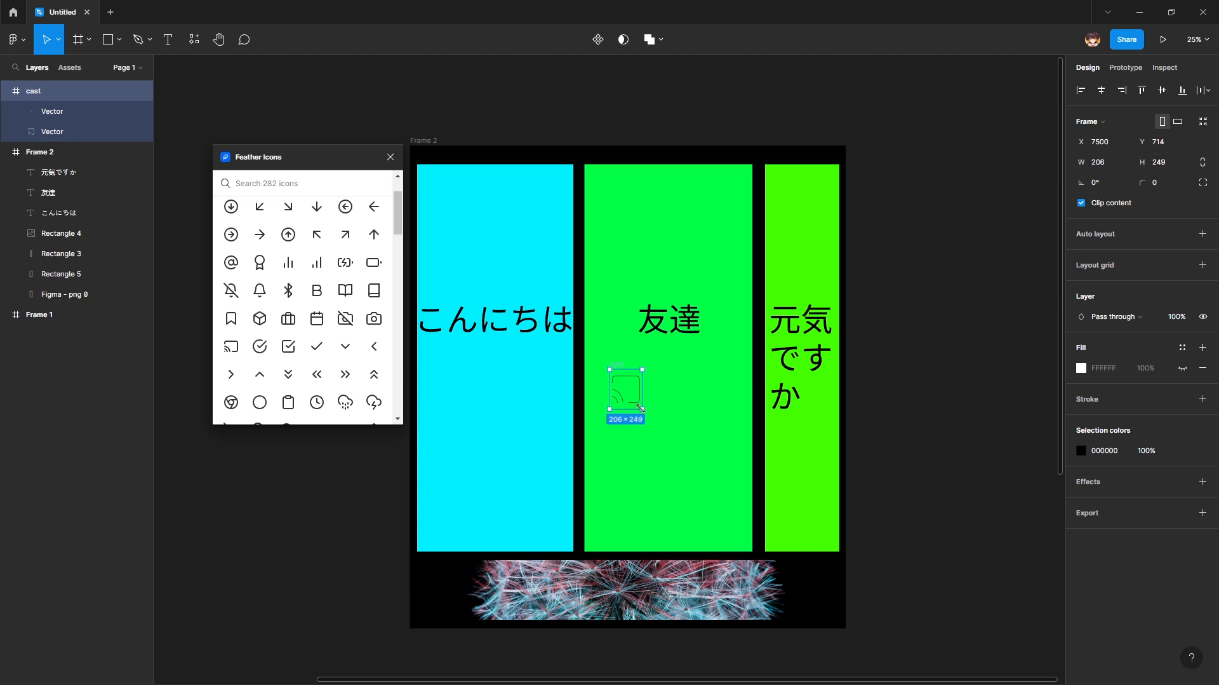
left_click_drag(643, 410, 731, 515)
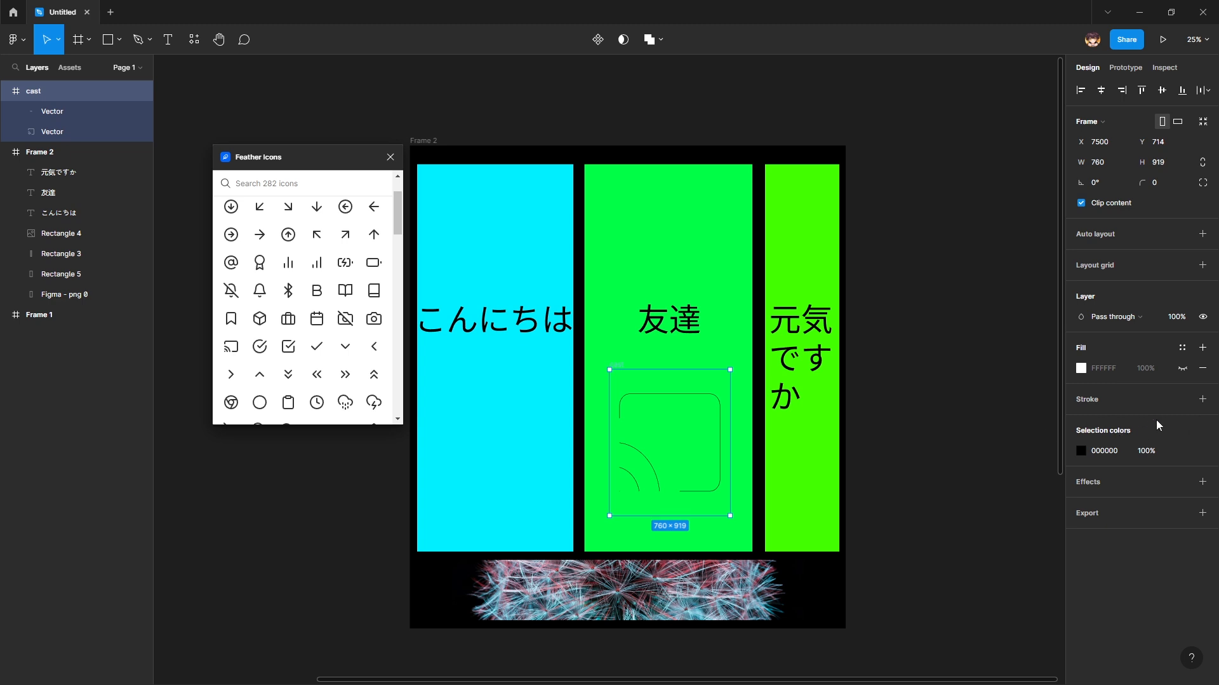
- Add a black inside stroke of 1 to the cast icon's frame and check the stroke of its upper vector
left_click(1203, 399)
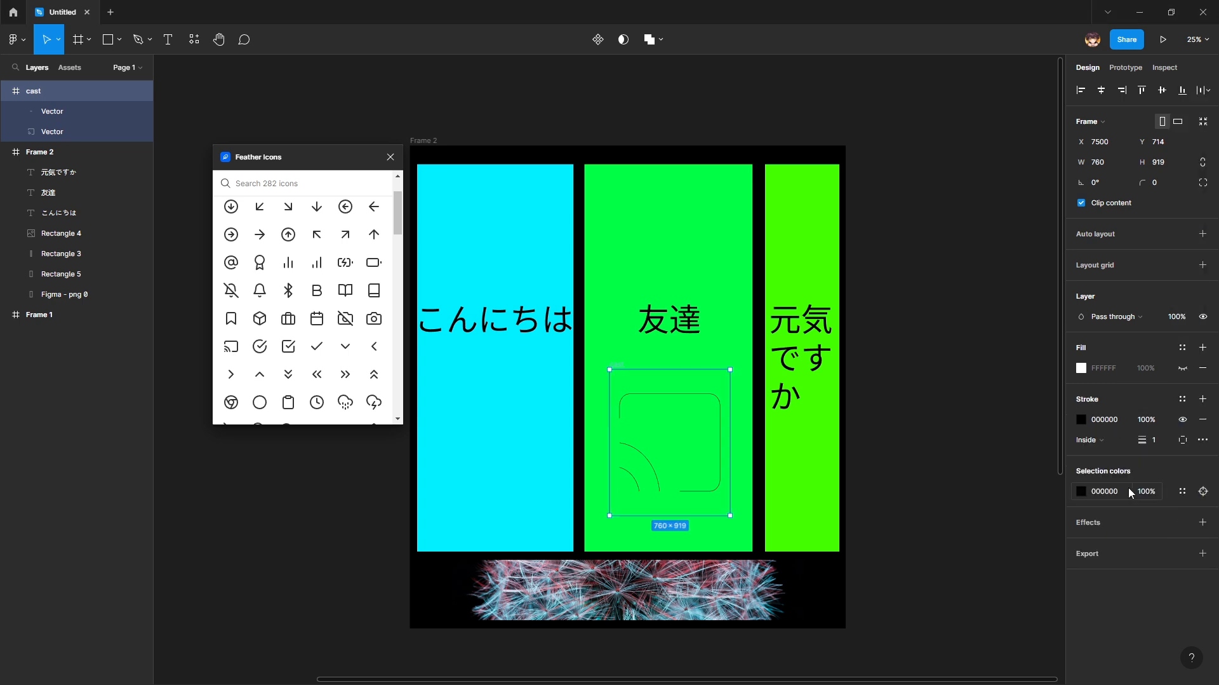
mouse_move(1142, 440)
left_mouse_down()
mouse_move(1179, 433)
mouse_move(1142, 438)
left_mouse_up()
left_click(69, 113)
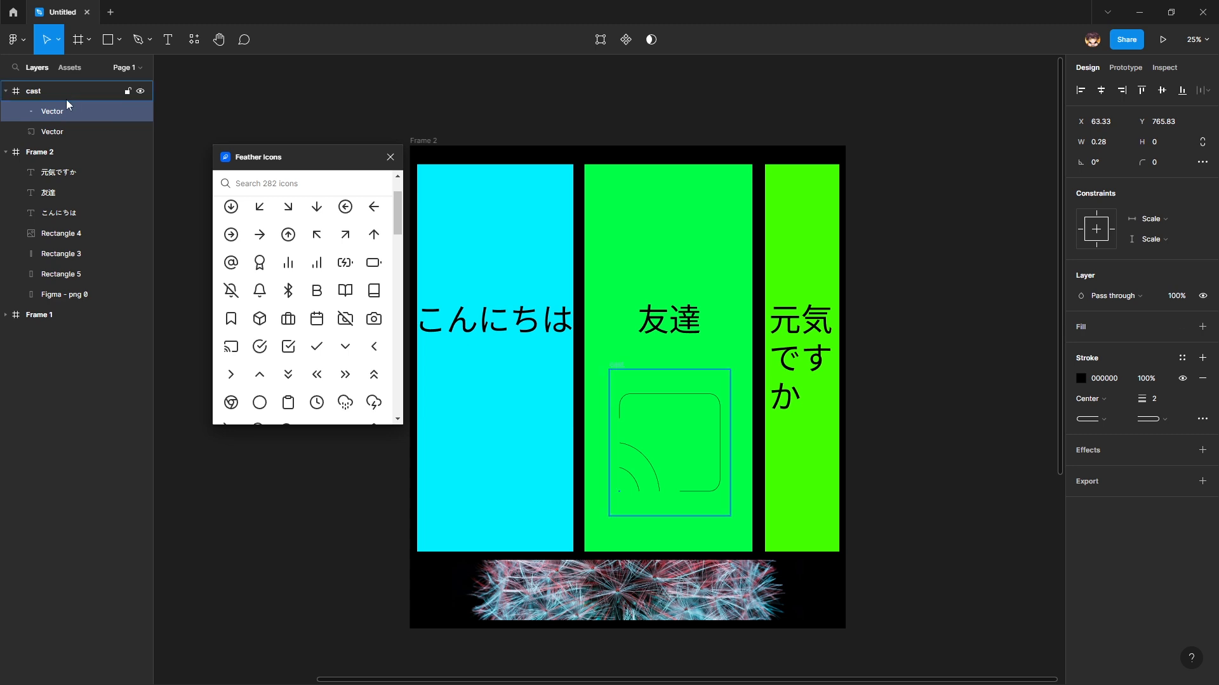
left_click(67, 99)
- Move both vectors out of the cast frame to the top level of the page and delete the emptied frame
left_click(65, 125)
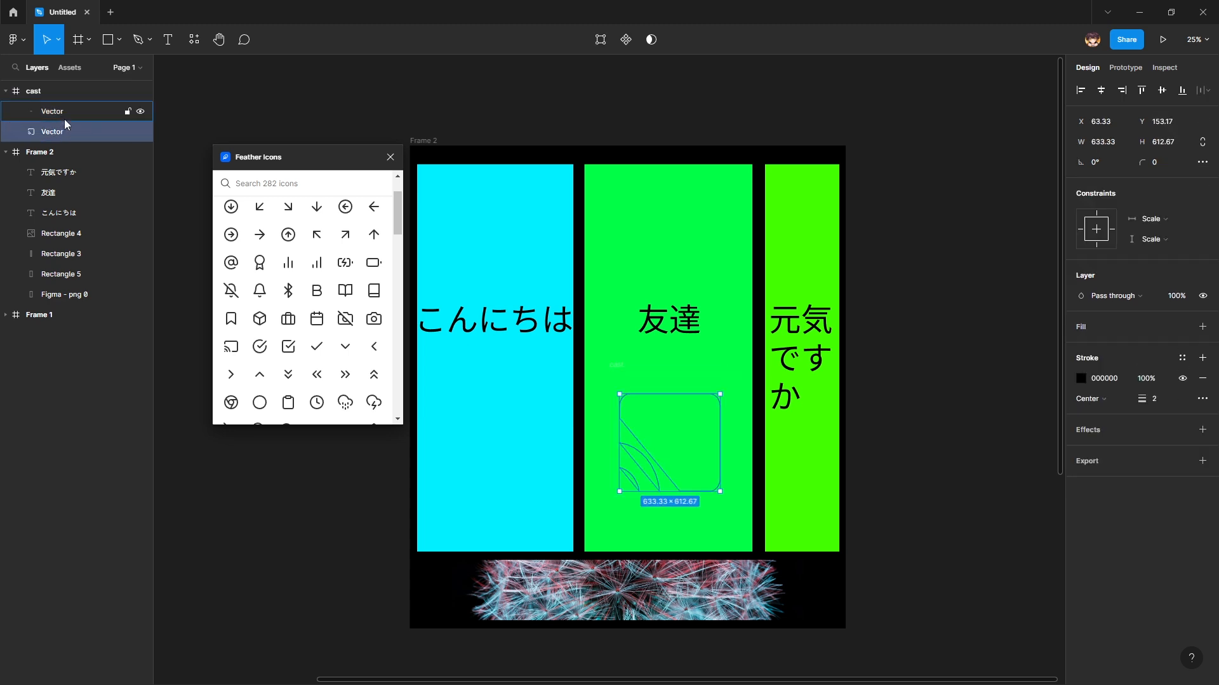
left_click(68, 113, "shift")
left_click_drag(68, 114, 75, 82)
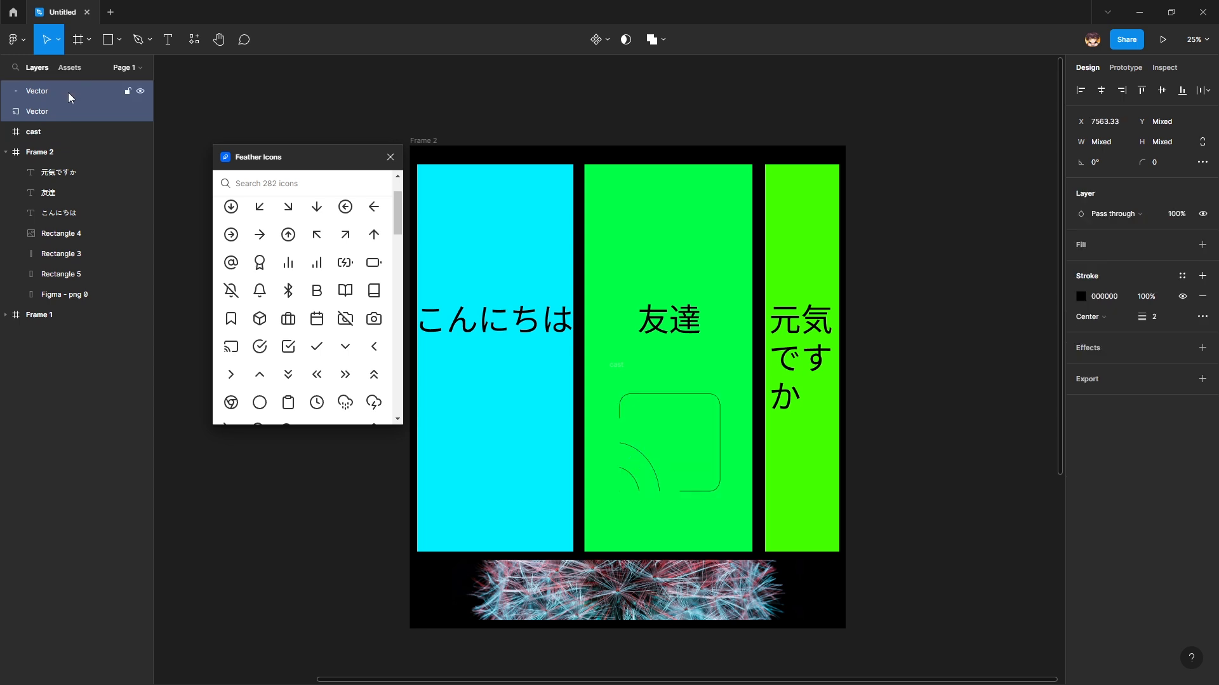
left_click(63, 132)
key("Delete")
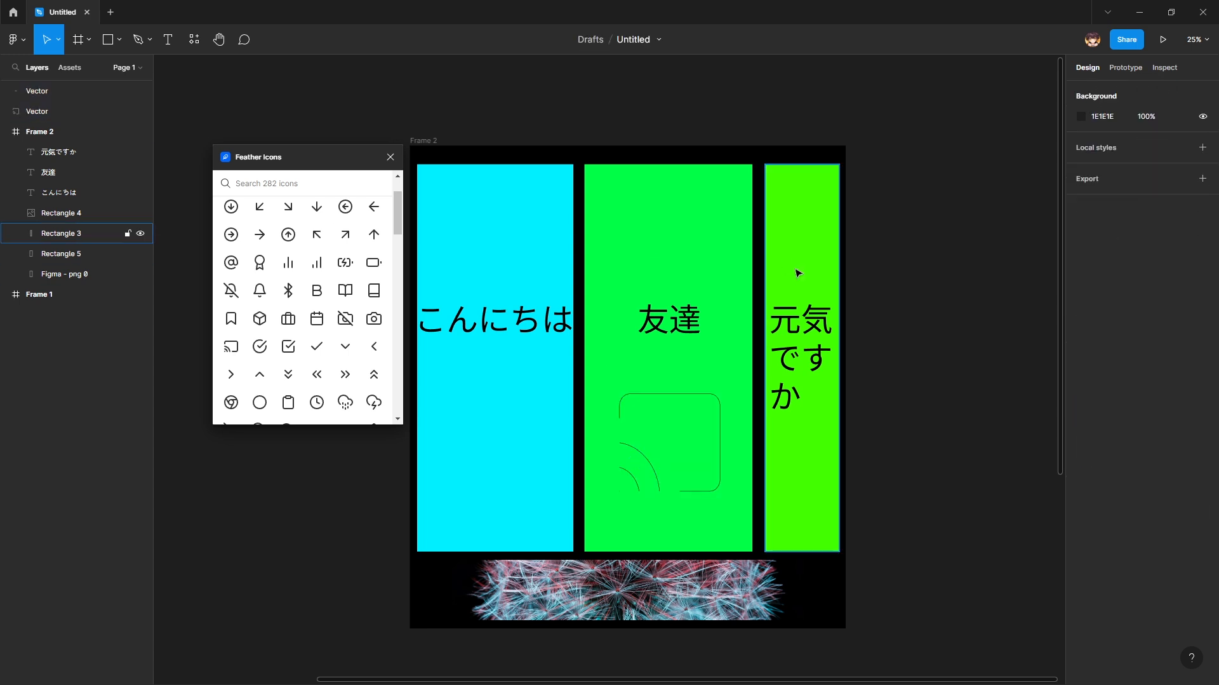
- Set the stroke weight of both cast icon vectors to 34
left_click(72, 105)
left_click(72, 94, "shift")
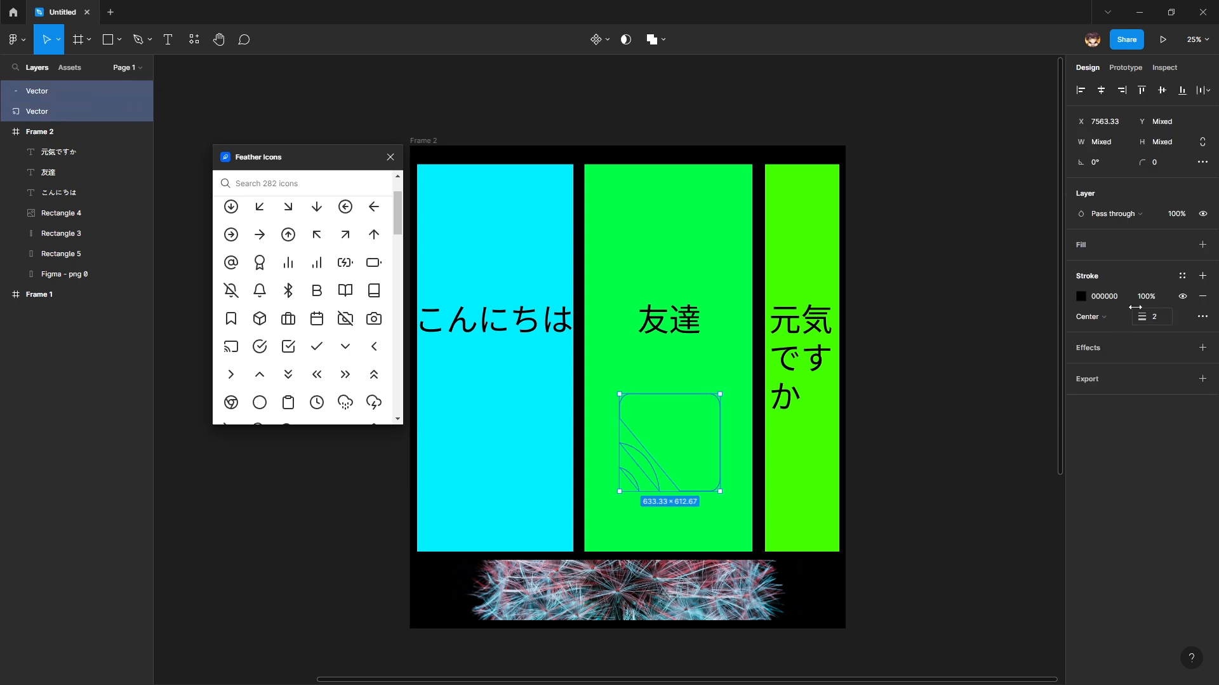
left_click_drag(1141, 317, 1182, 319)
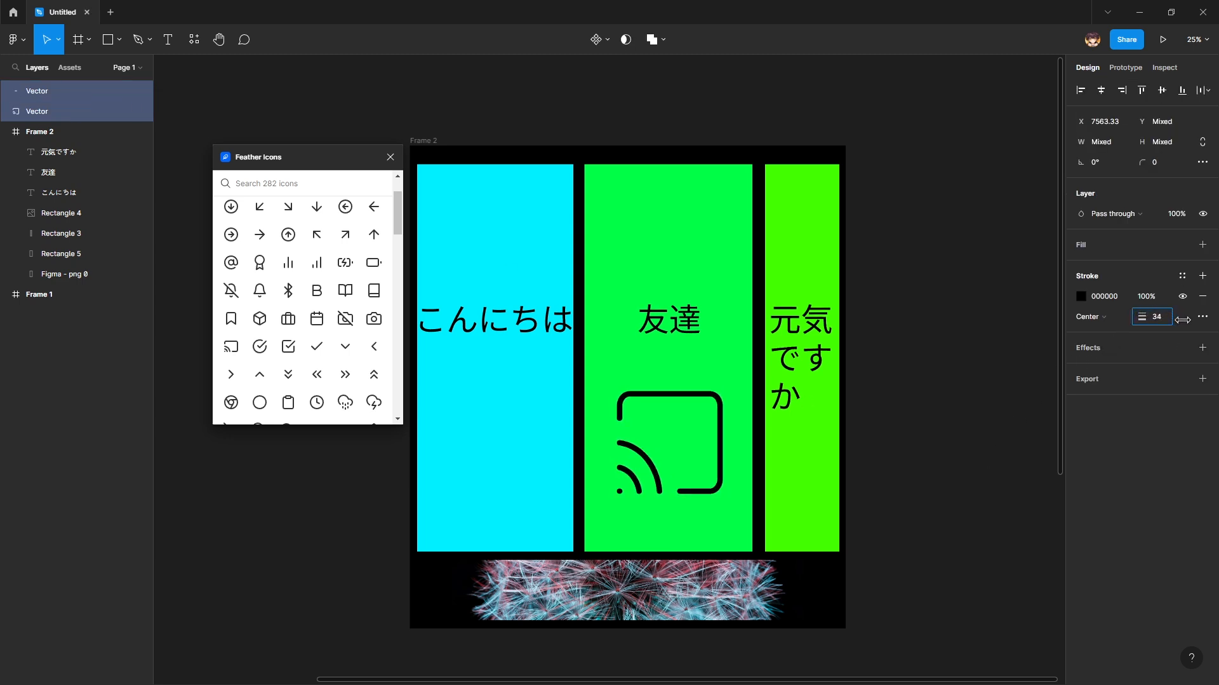
left_click(941, 416)
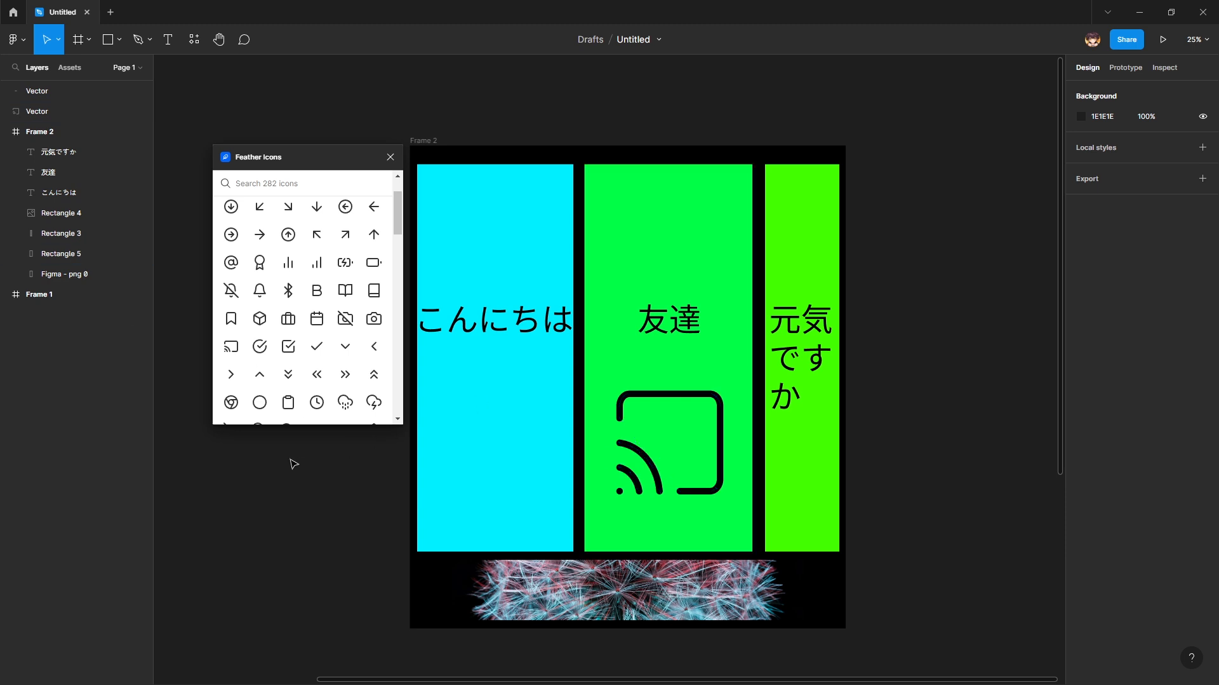
scroll(297, 381, "up", 2)
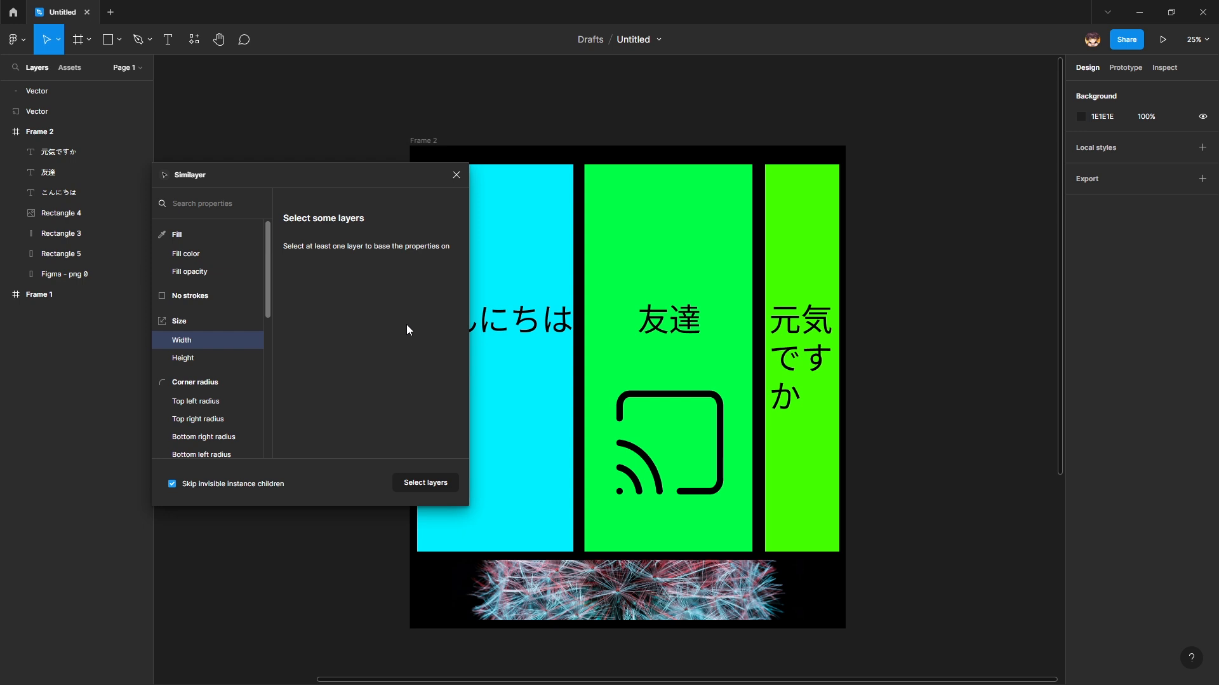
- Choose Absolute position as the Similayer matching property for Frame 2 and browse the other available properties
left_click(130, 131)
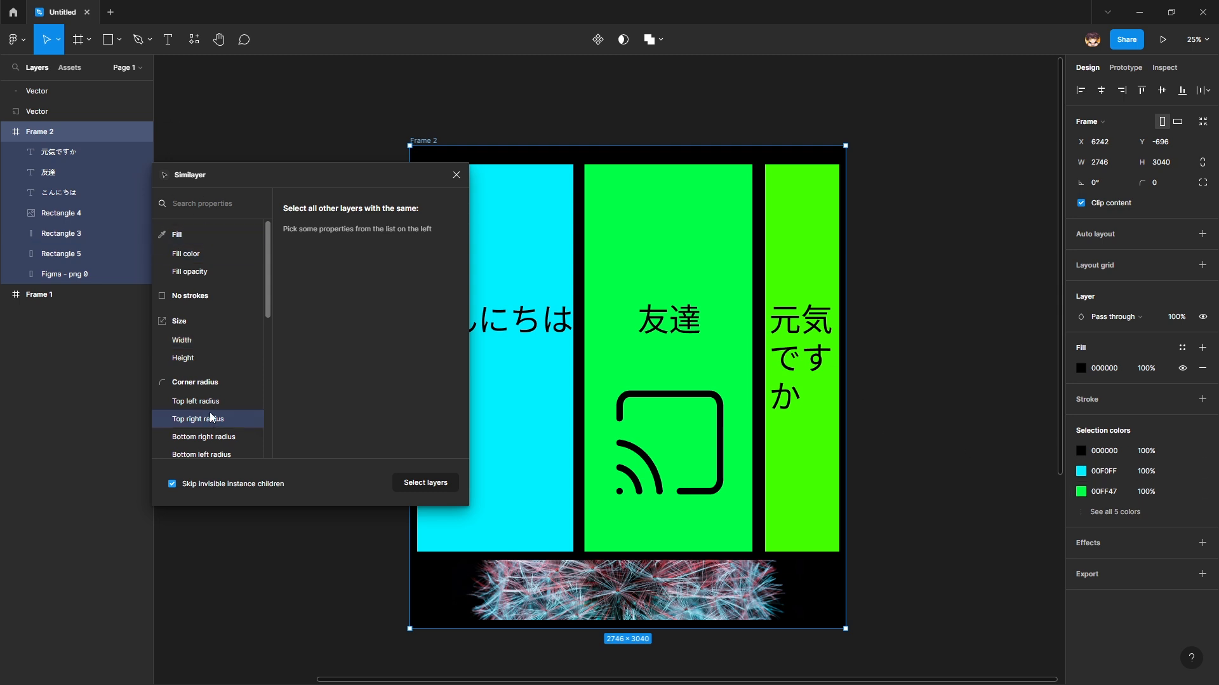
scroll(212, 407, "down", 3)
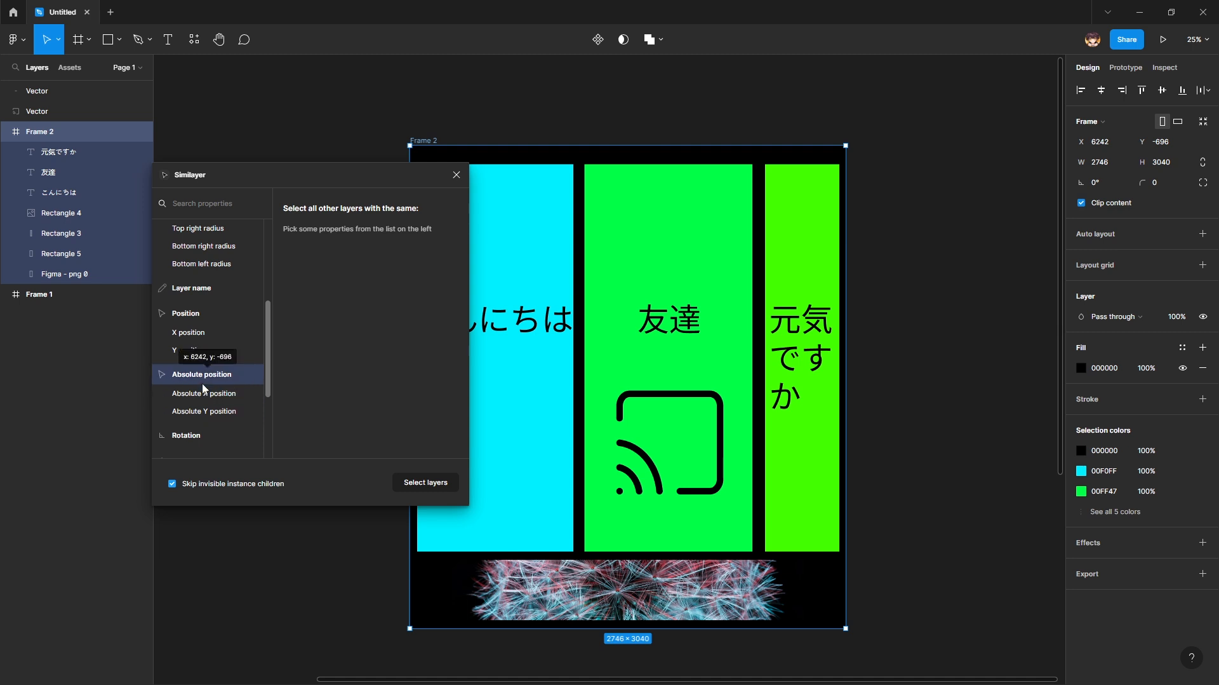
left_click(202, 383)
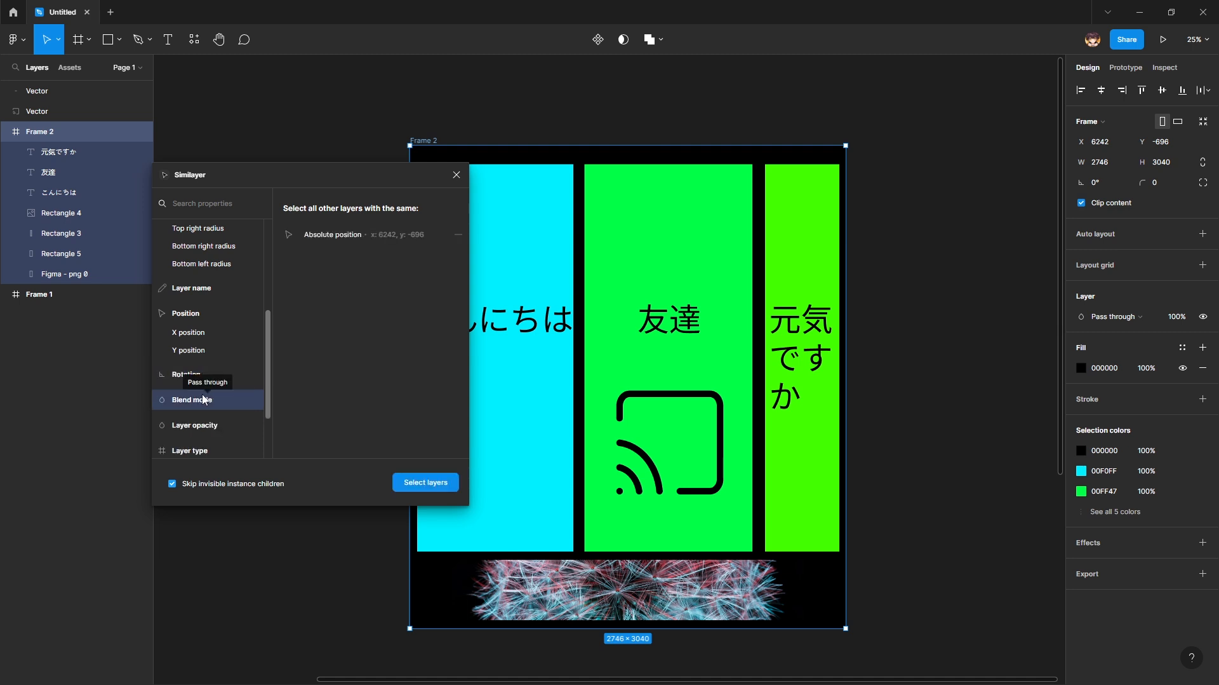
scroll(181, 341, "down", 3)
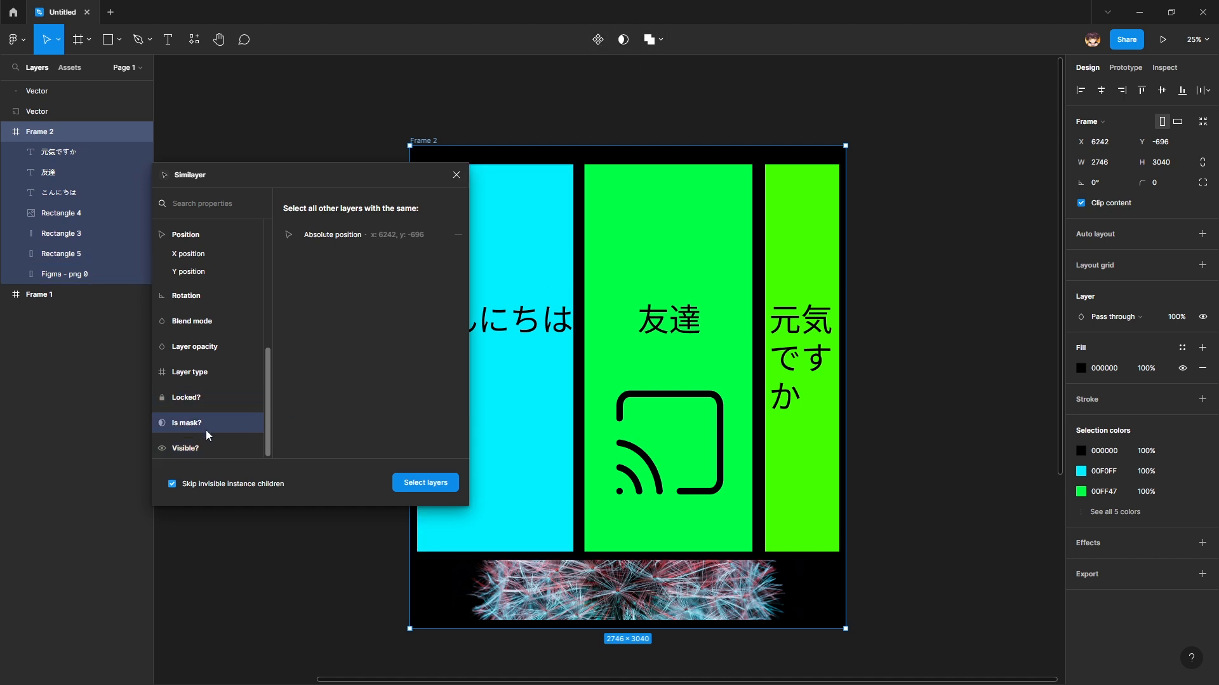
scroll(168, 424, "down", 5)
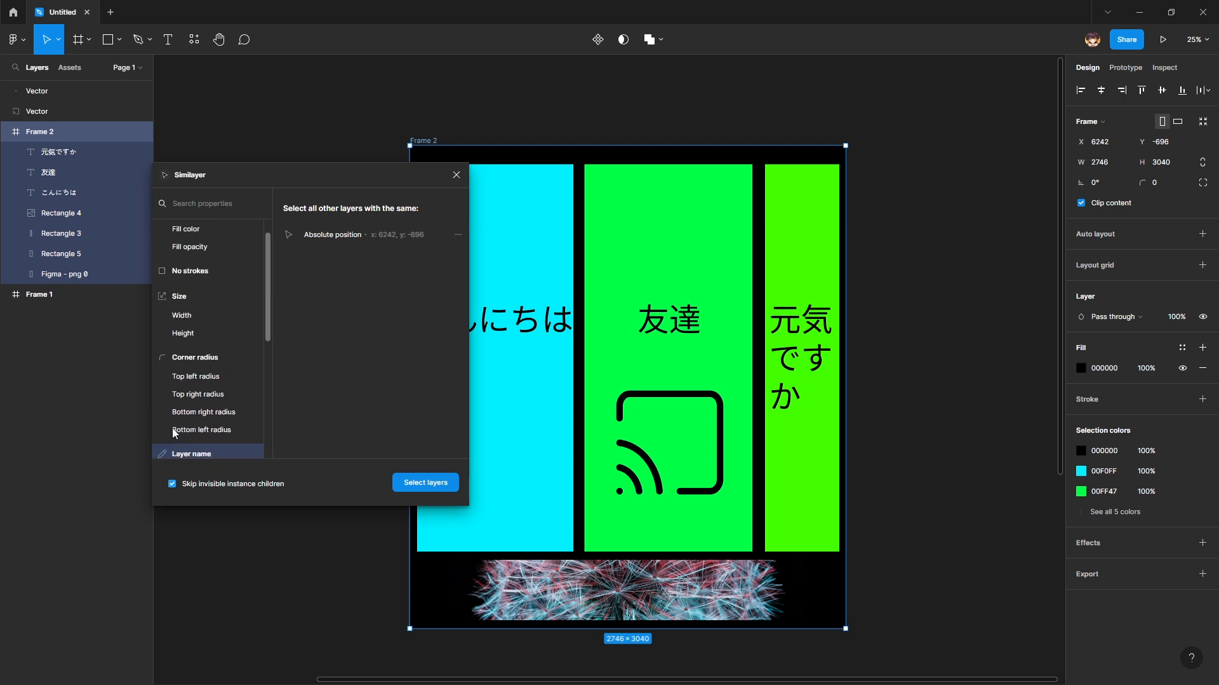
scroll(181, 428, "up", 1)
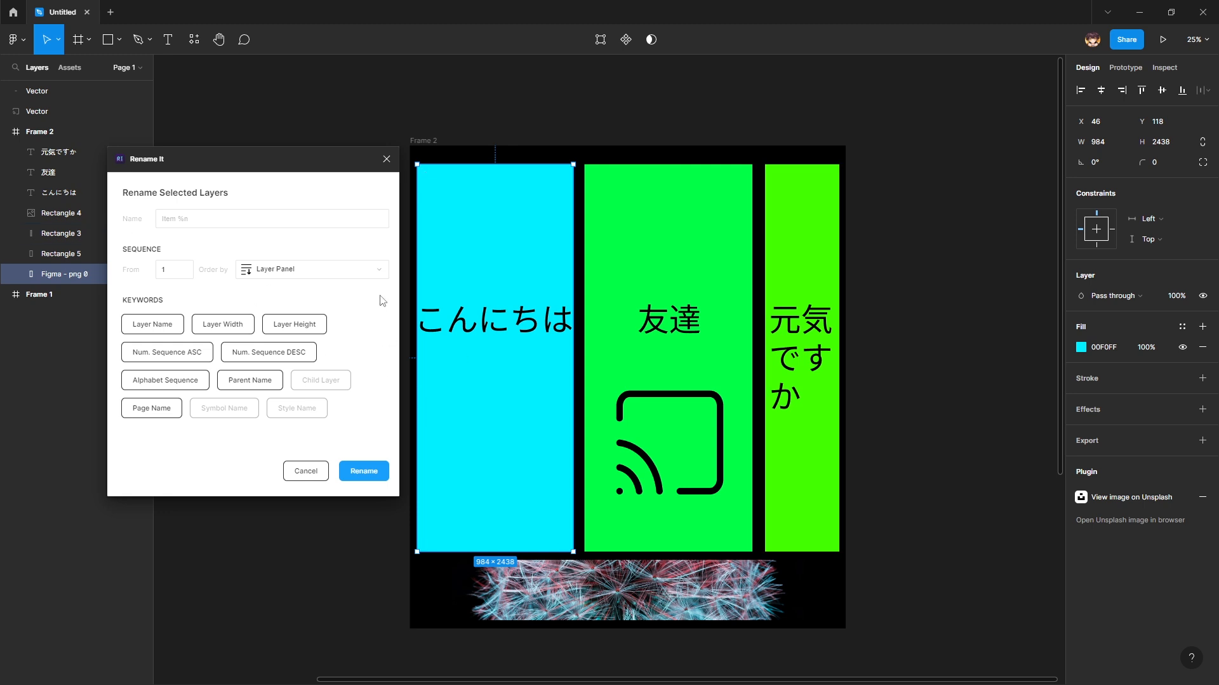
- Review Rename It's commands and its Rename Selected Layers options for the cyan rectangle, and leave without renaming
left_click(386, 159)
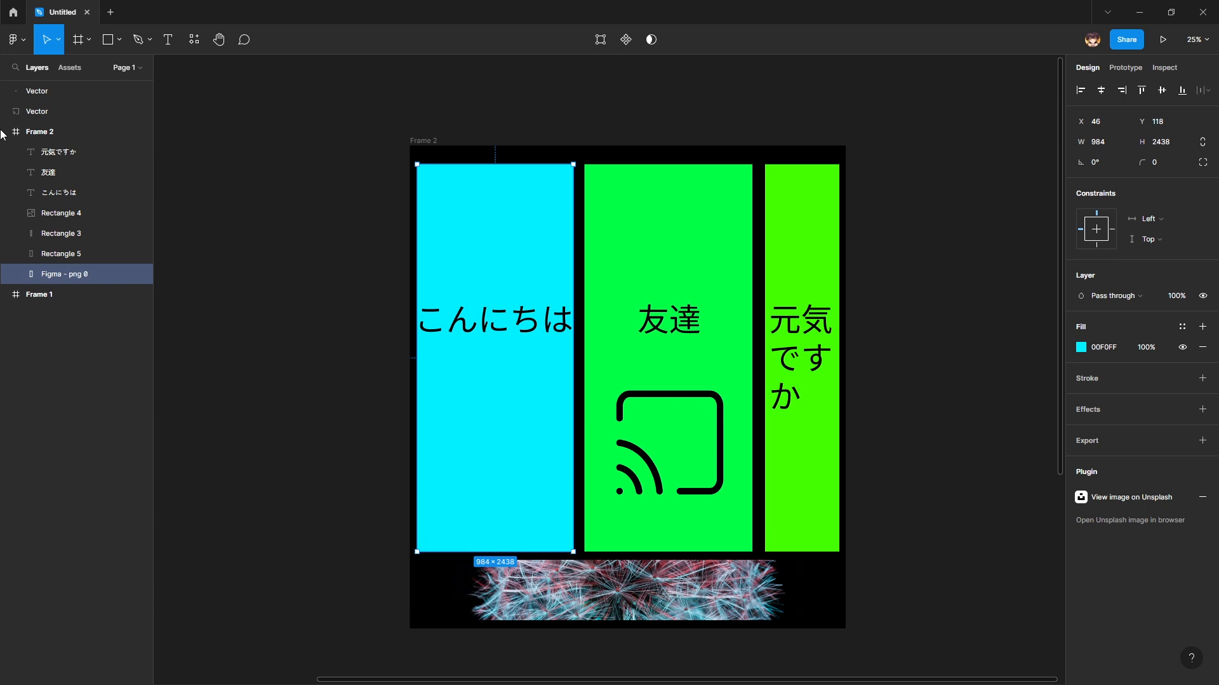
left_click(22, 45)
mouse_move(43, 216)
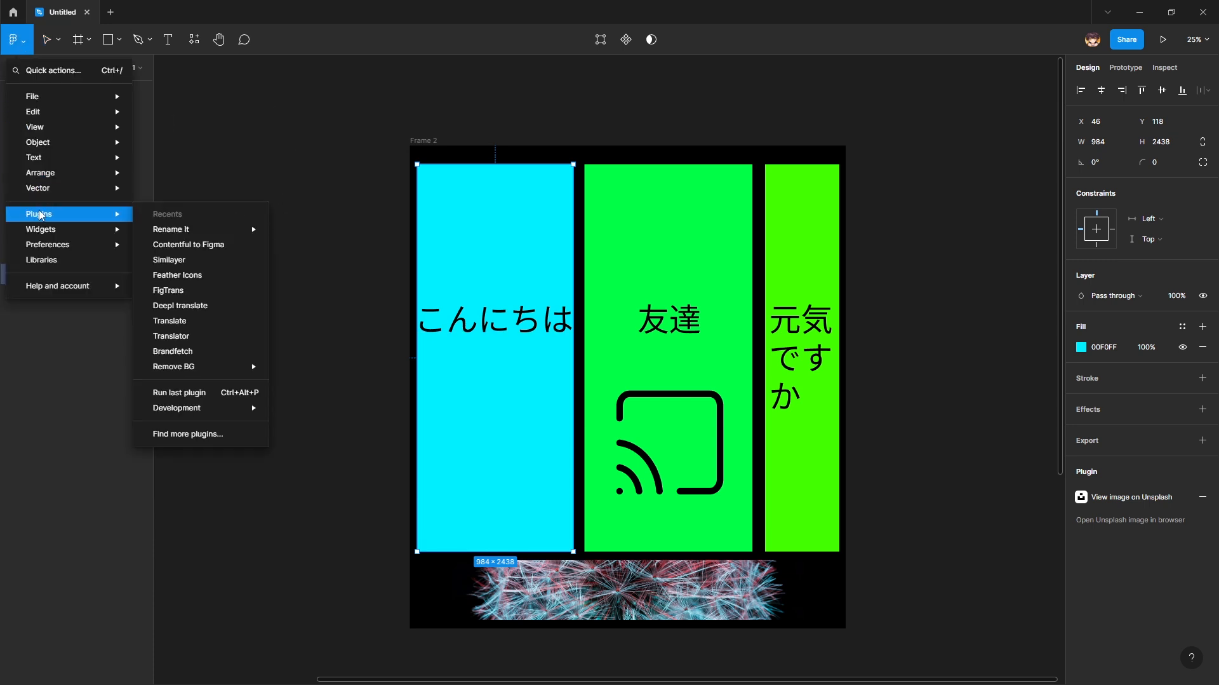
mouse_move(199, 229)
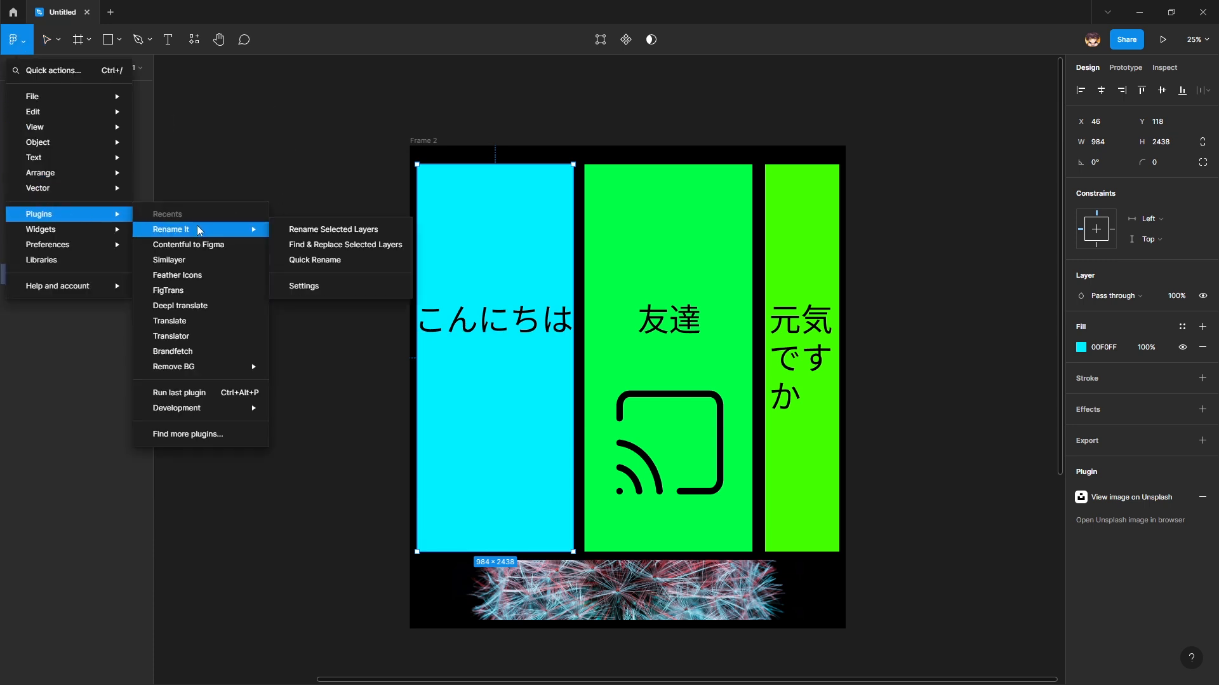
mouse_move(83, 214)
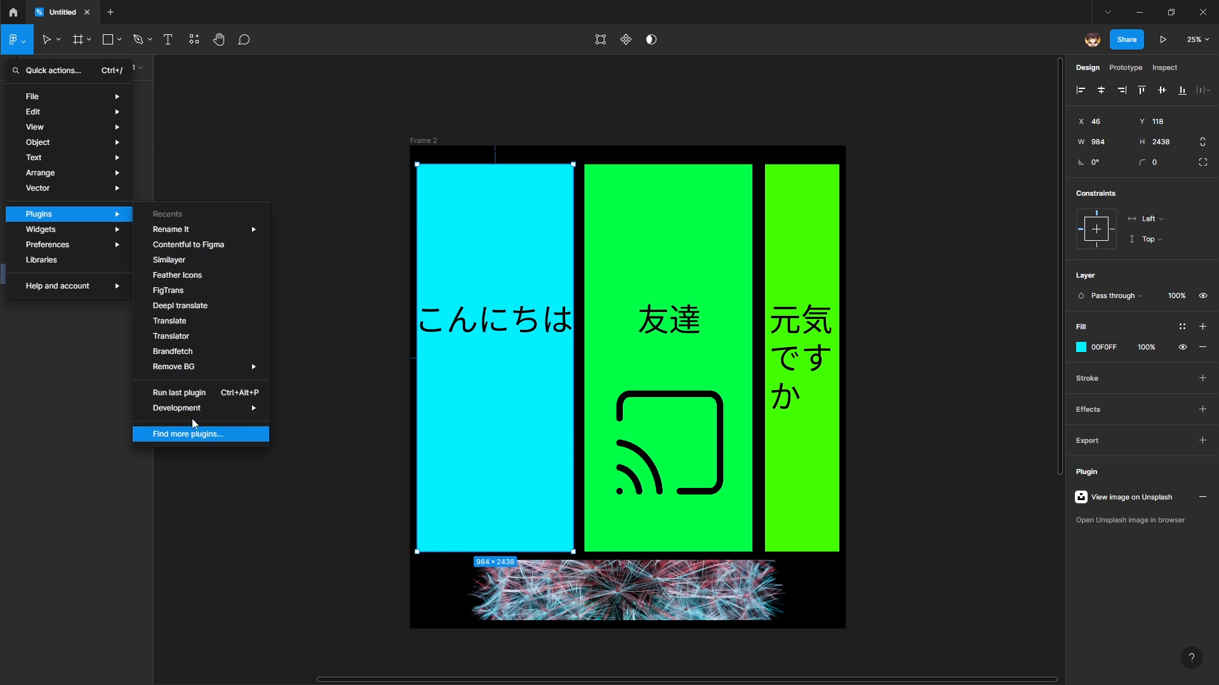
mouse_move(239, 228)
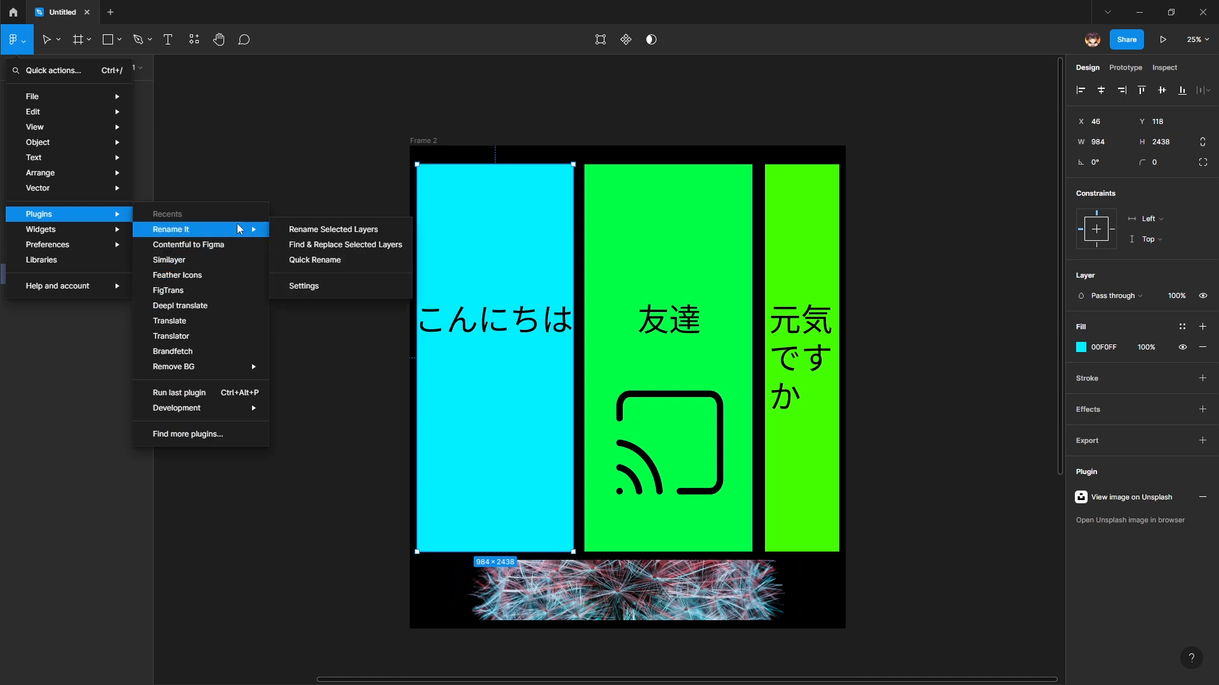
left_click(328, 230)
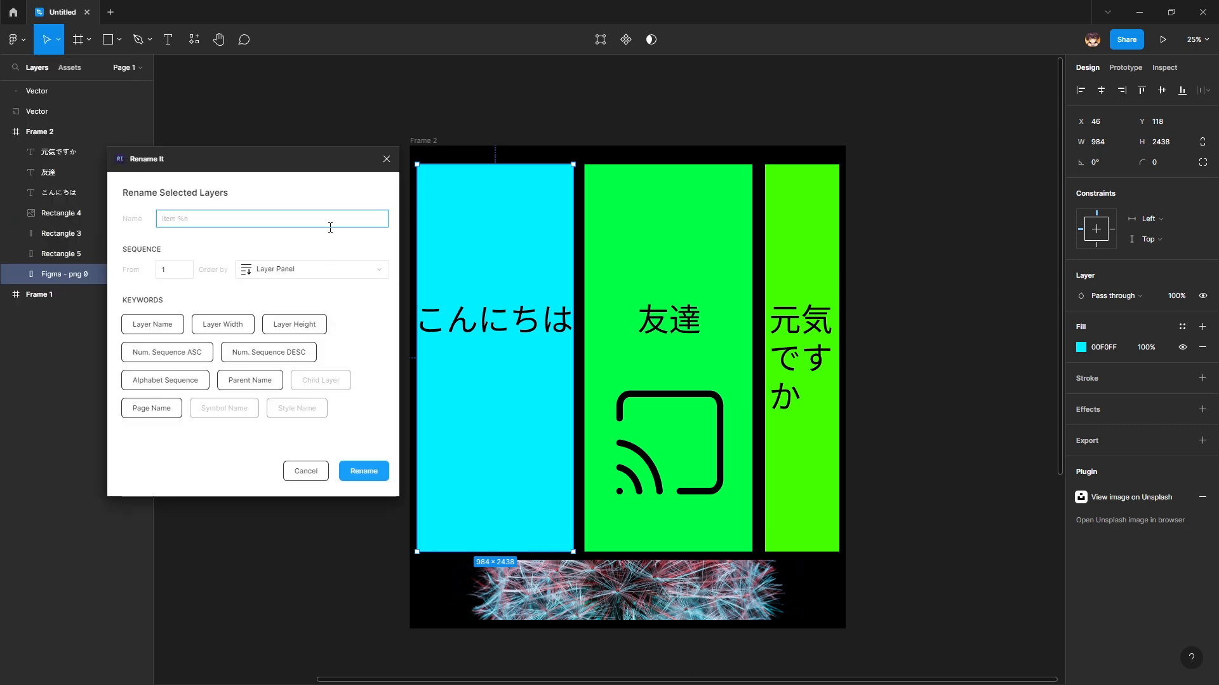
left_click(304, 471)
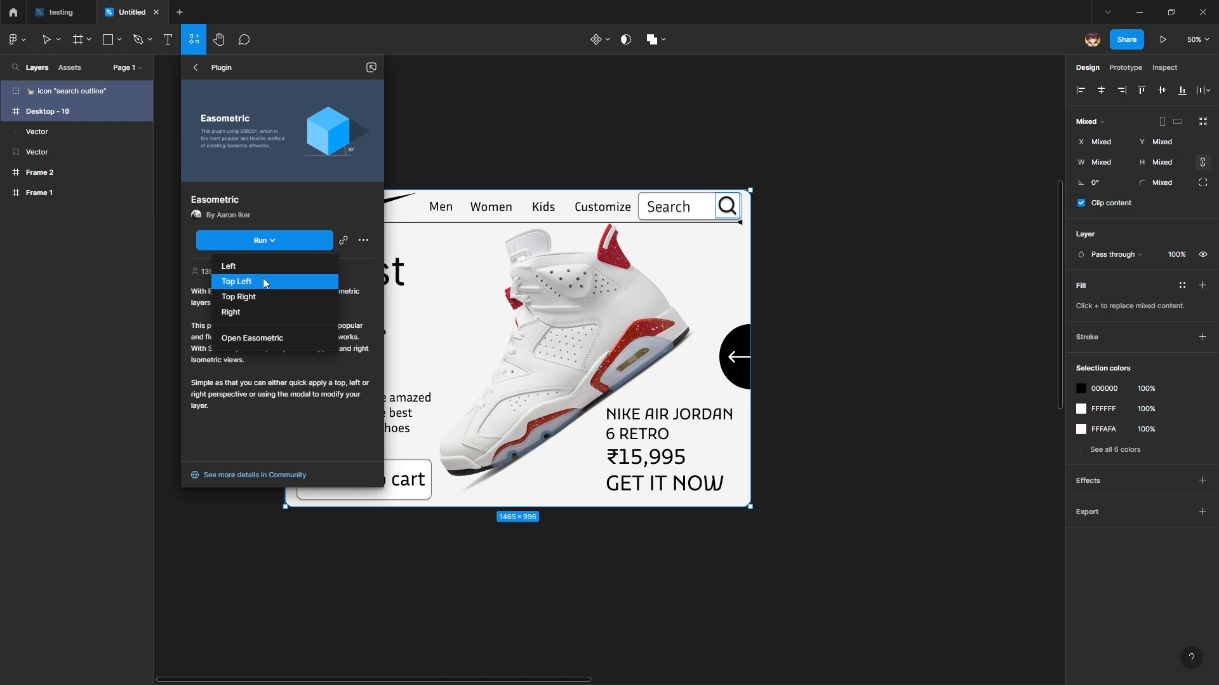
- Apply the Easometric plugin's Top Left isometric view to the Desktop - 10 frame and the search outline icon
left_click(266, 283)
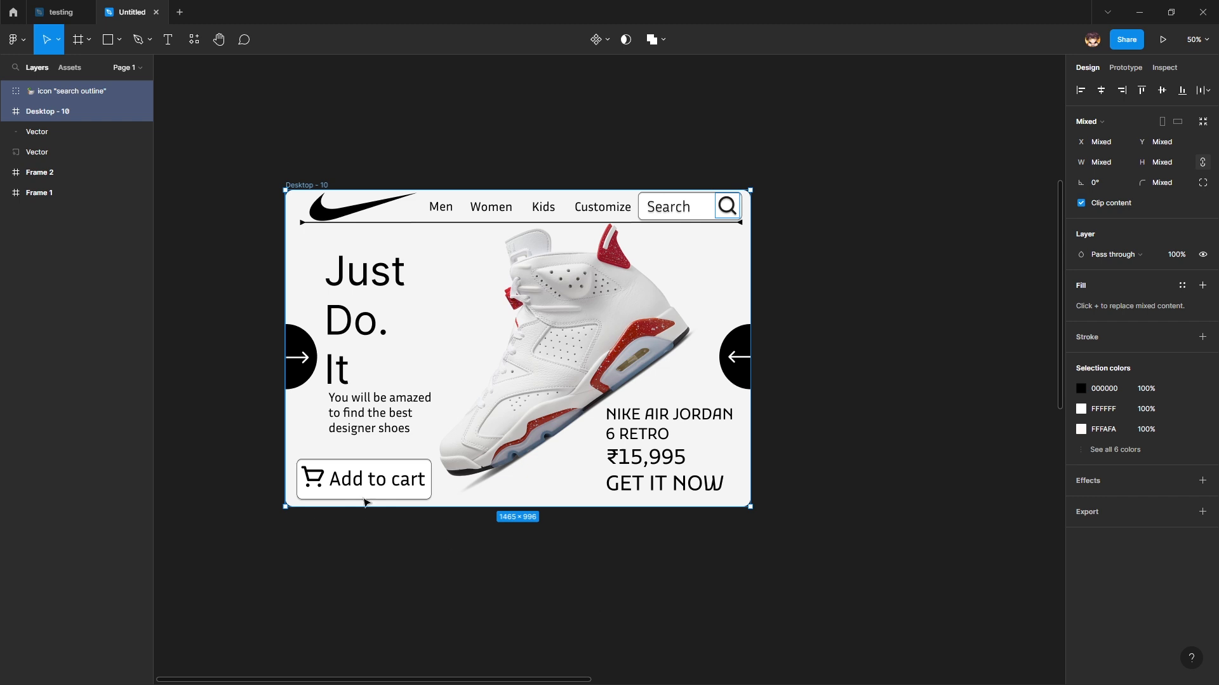
- Try to open the Easometric plugin for the Desktop - 10 frame and the search outline icon selected together
left_click(194, 338)
left_click_drag(190, 106, 908, 583)
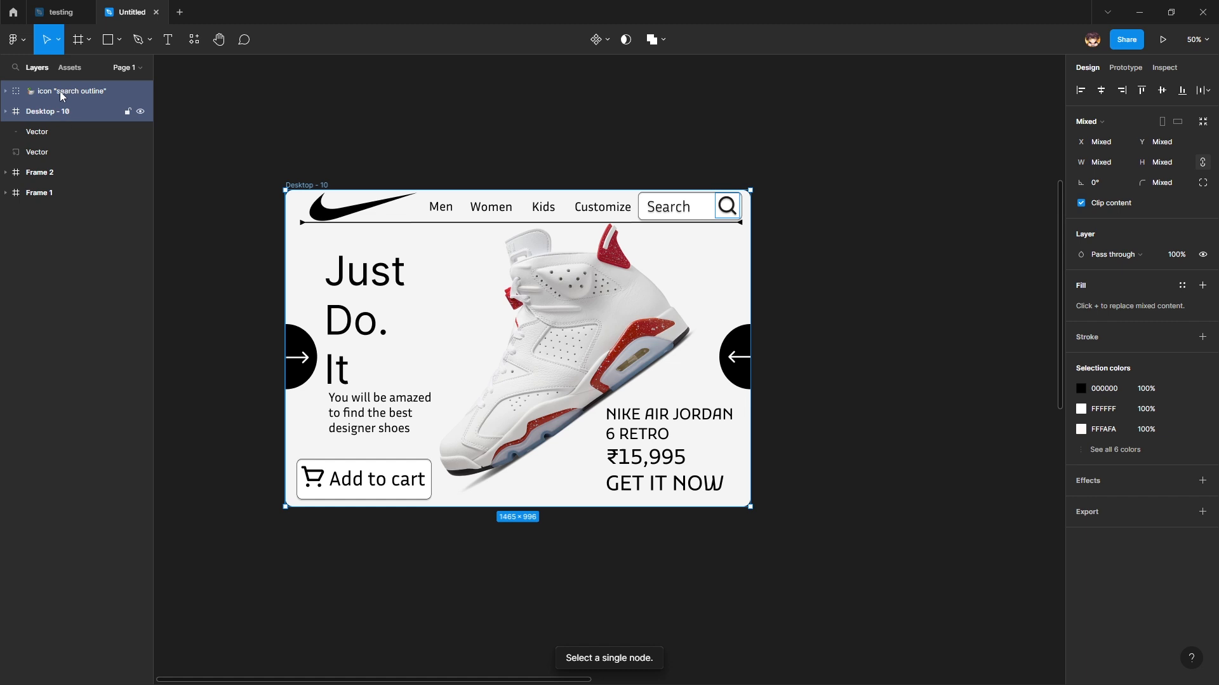
left_click(14, 39)
mouse_move(109, 214)
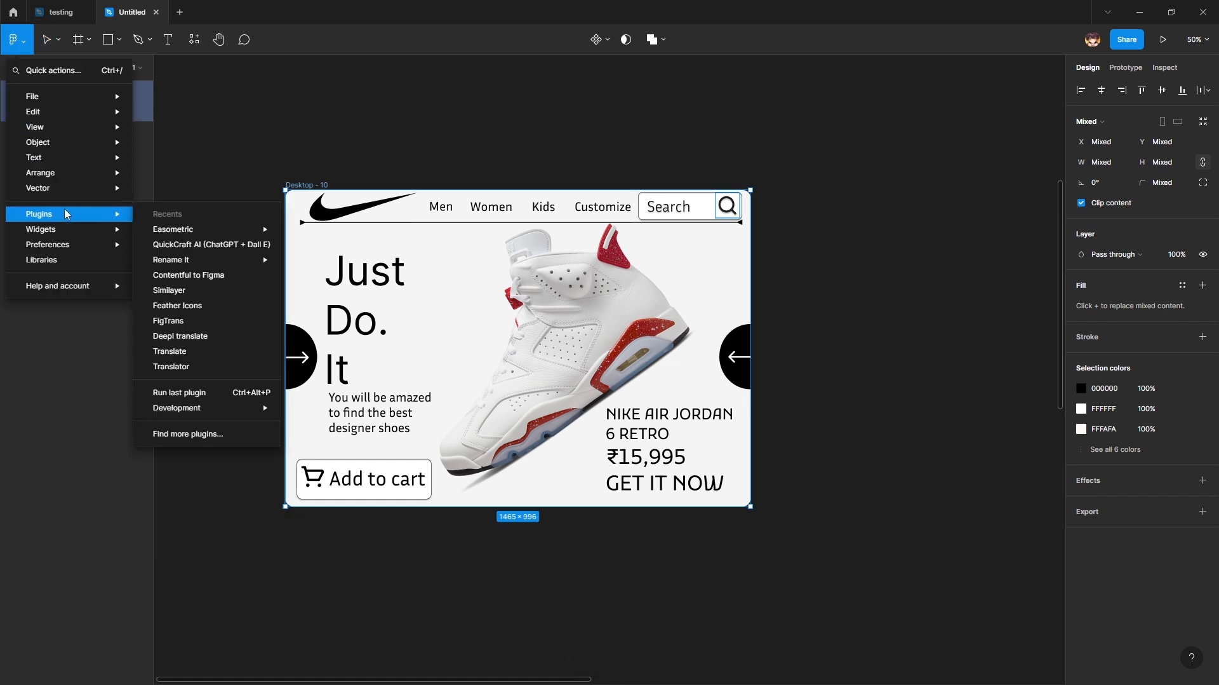
mouse_move(184, 236)
left_click(327, 300)
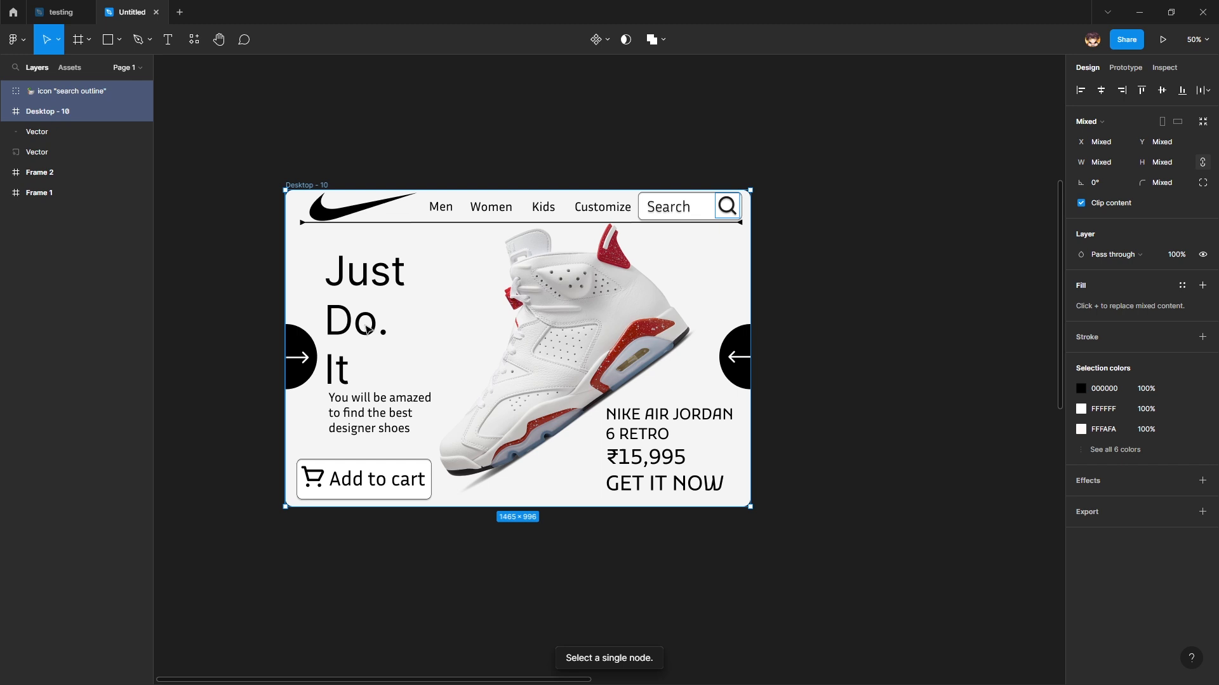
- Apply the Easometric plugin's Right isometric view to the Desktop - 10 frame alone
left_click(366, 327)
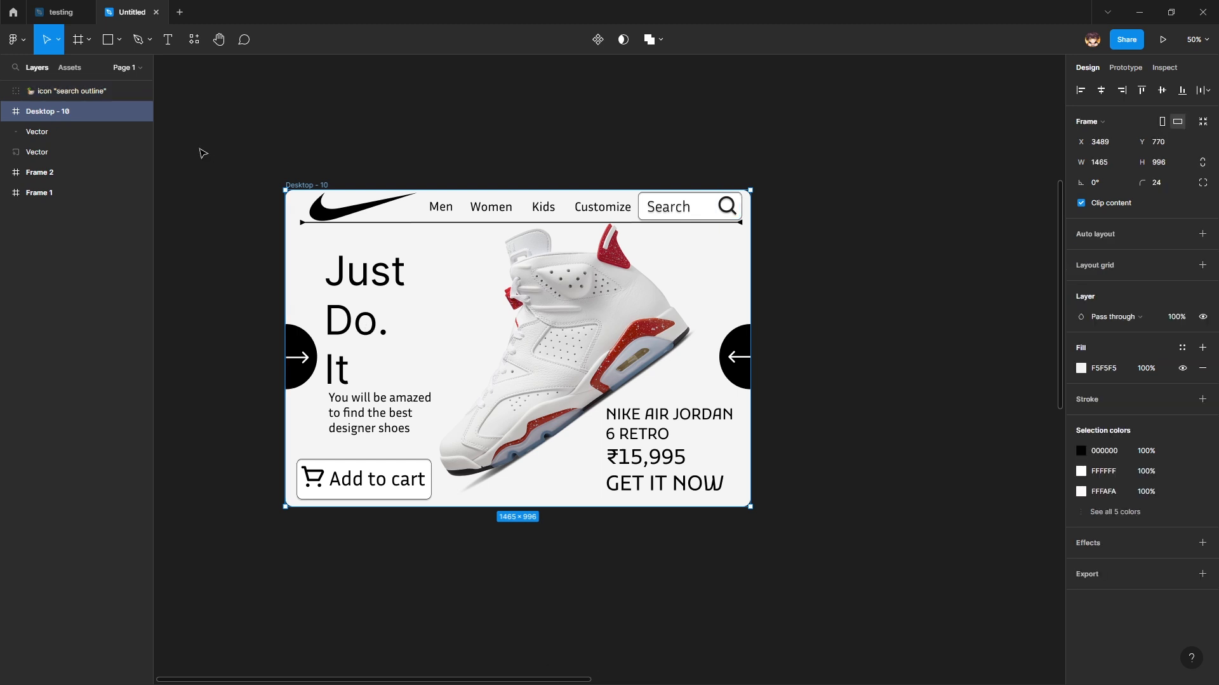
left_click(26, 44)
mouse_move(105, 93)
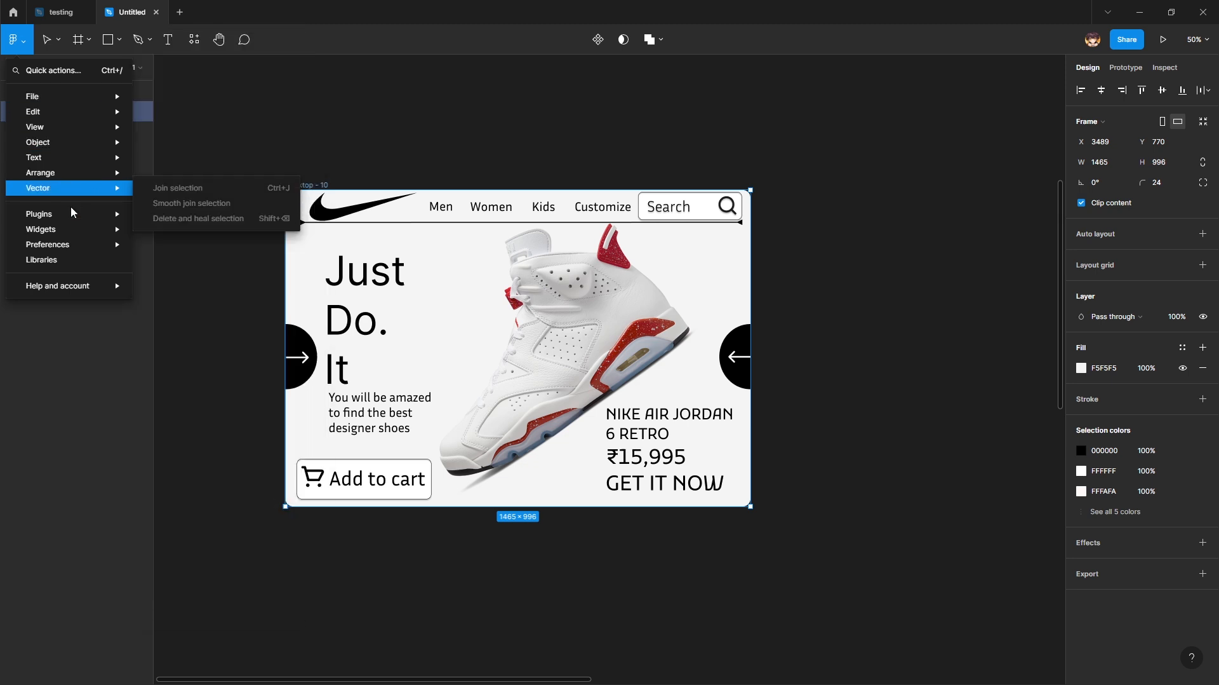
mouse_move(93, 221)
mouse_move(203, 230)
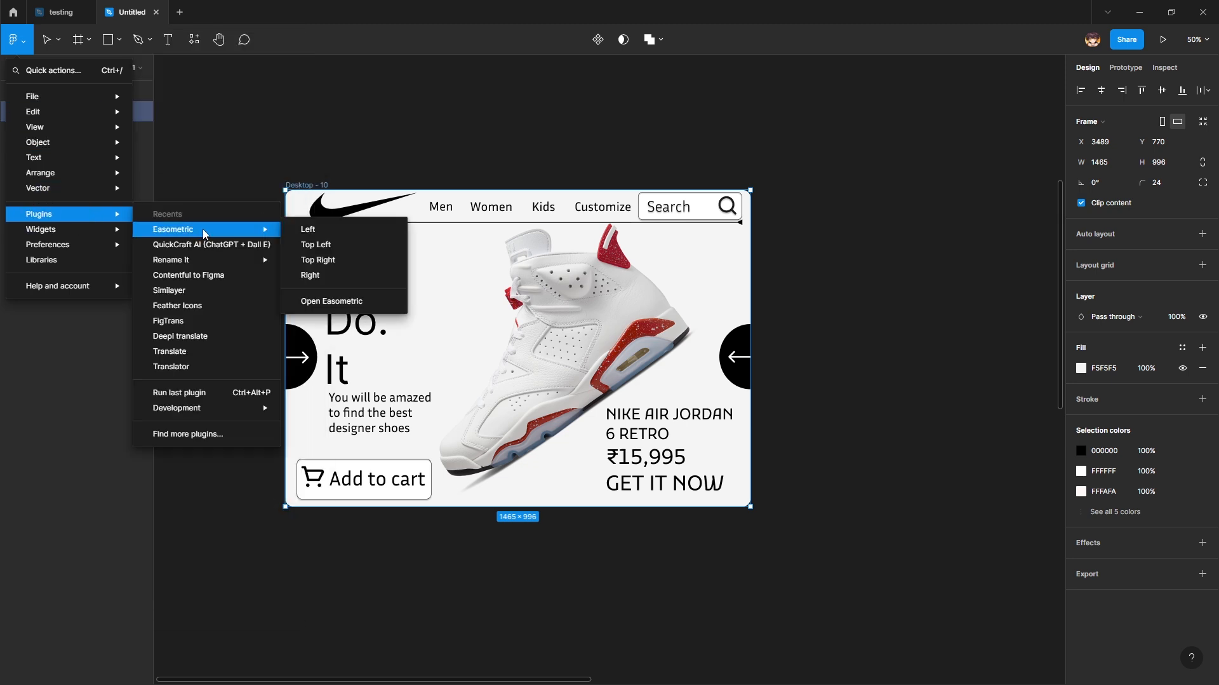
left_click(322, 280)
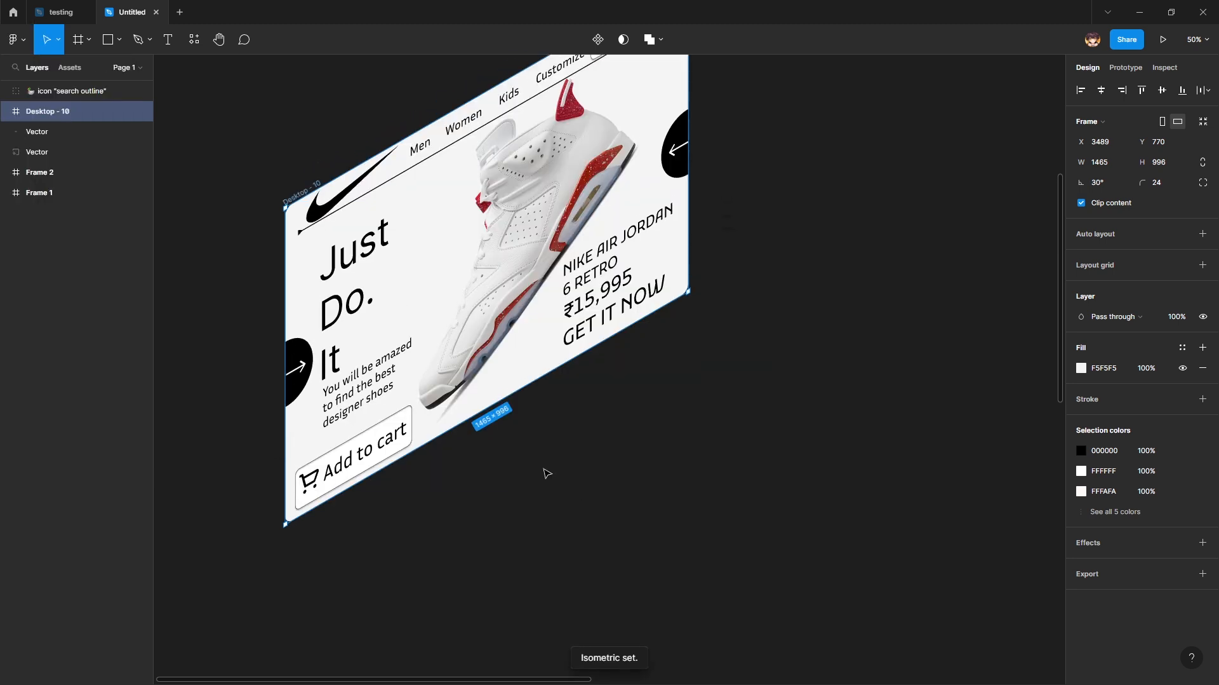
scroll(515, 507, "up", 1)
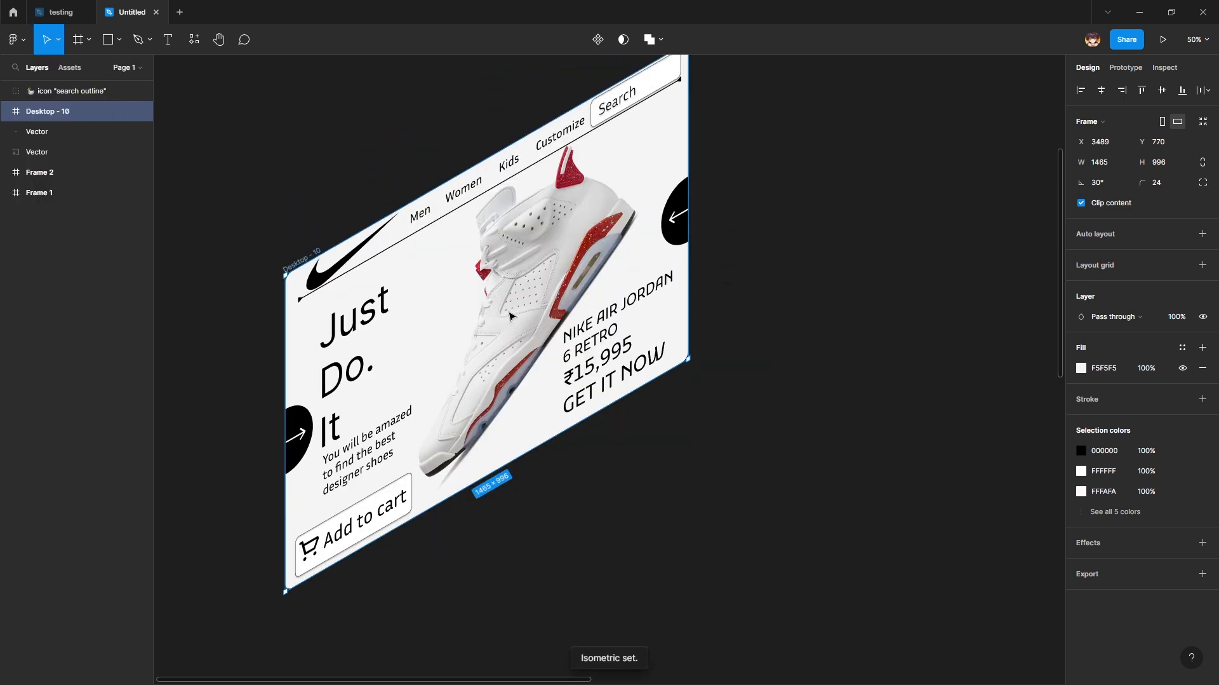
scroll(514, 380, "up", 1)
scroll(286, 124, "left", 1)
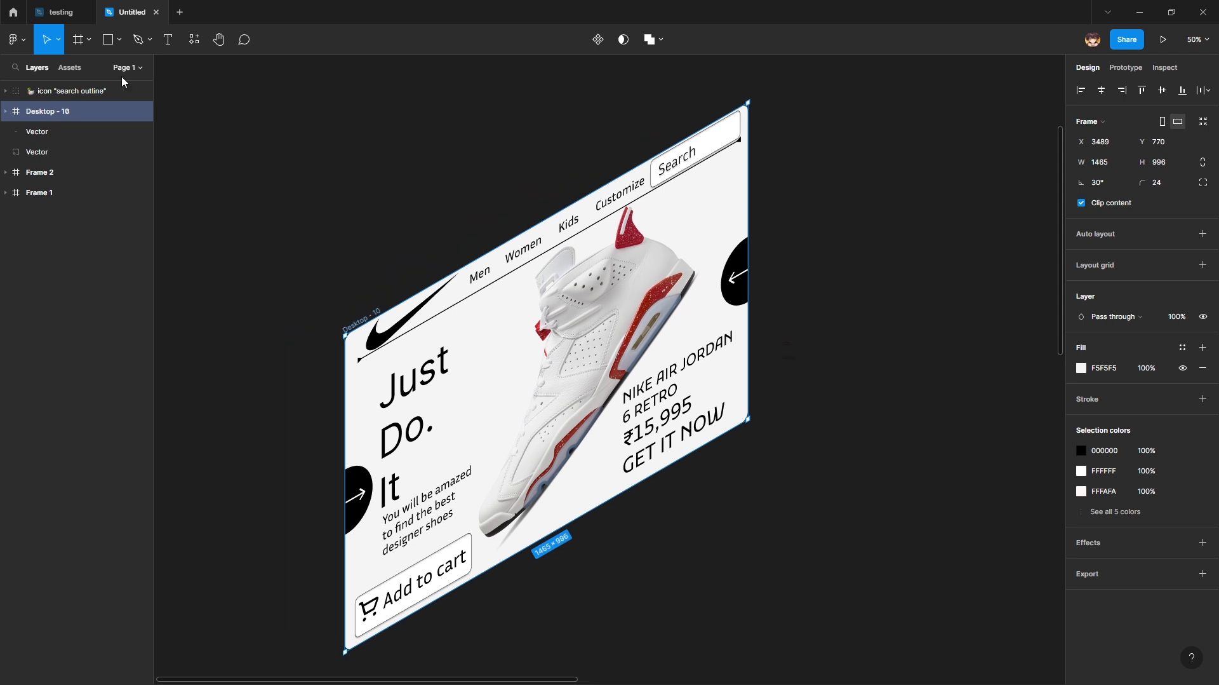
- Draw a backdrop frame of about 1706 × 1846 around the isometric Desktop - 10 design and send it to the back
left_click(87, 39)
left_click(95, 68)
left_click_drag(267, 194, 742, 662)
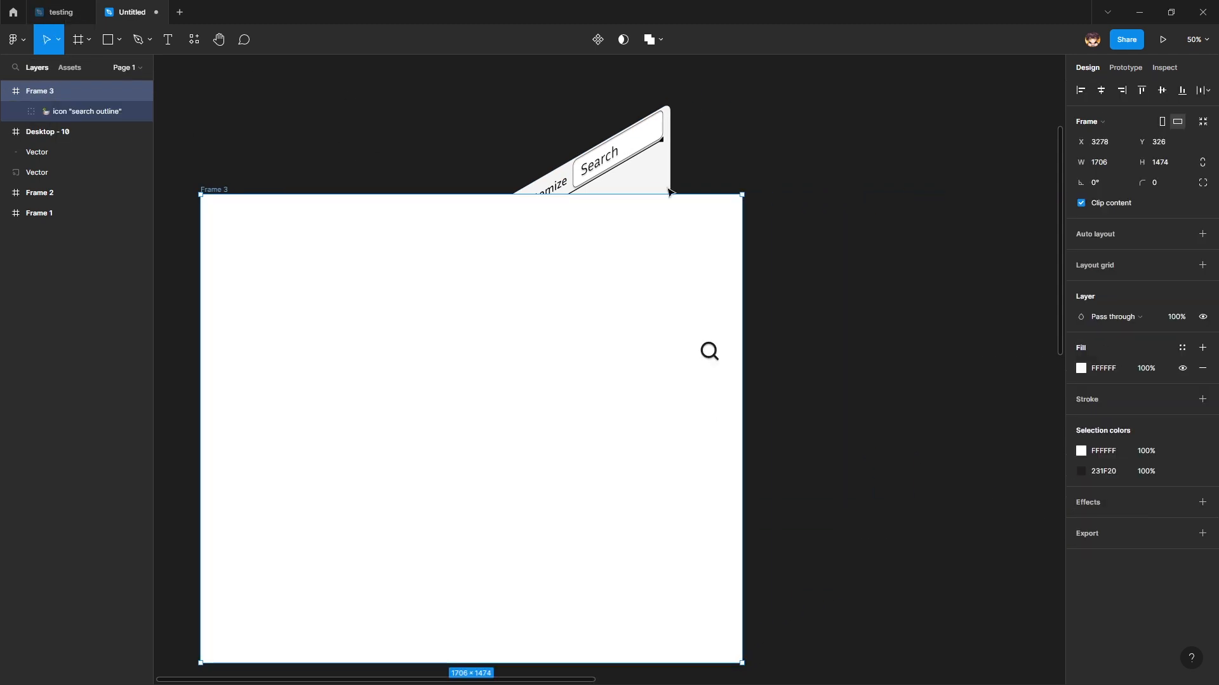
left_click_drag(663, 199, 663, 76)
right_click(547, 286)
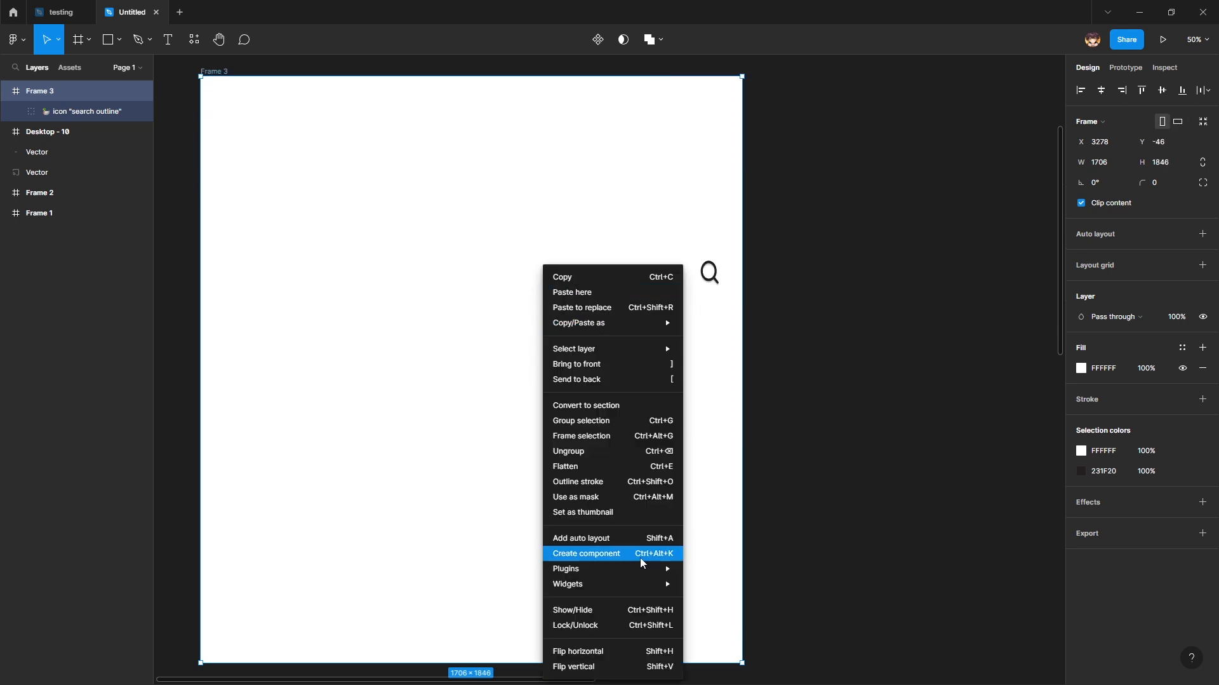
left_click(597, 379)
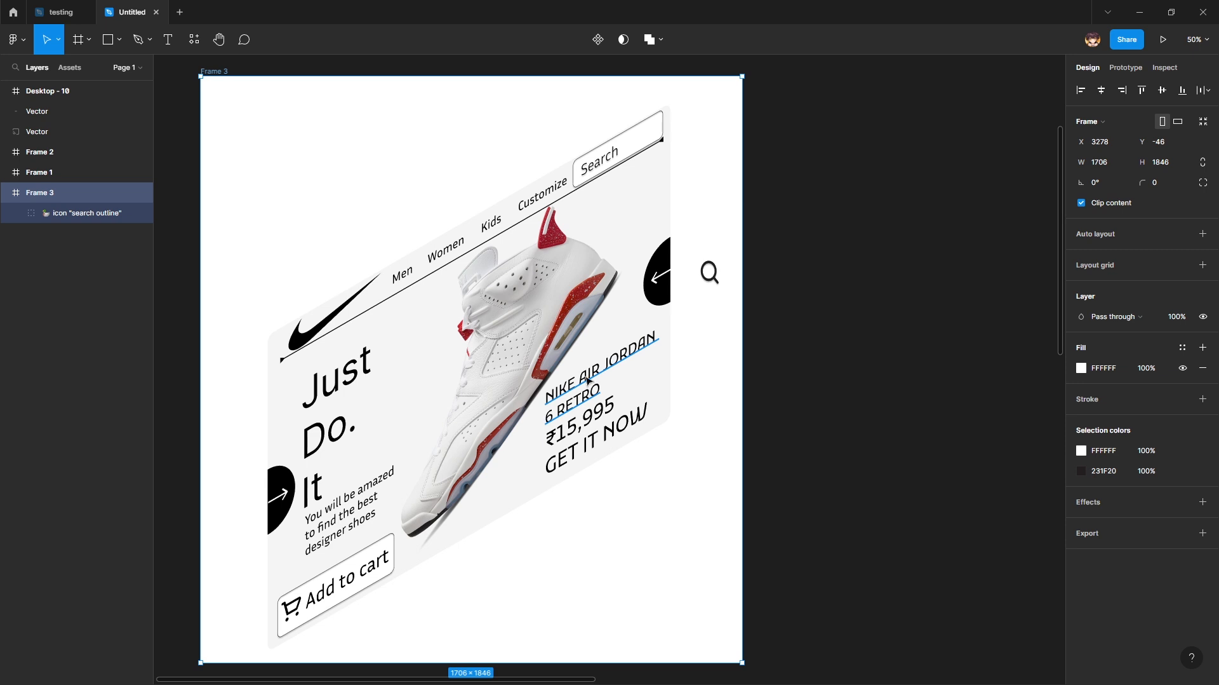
left_click(848, 480)
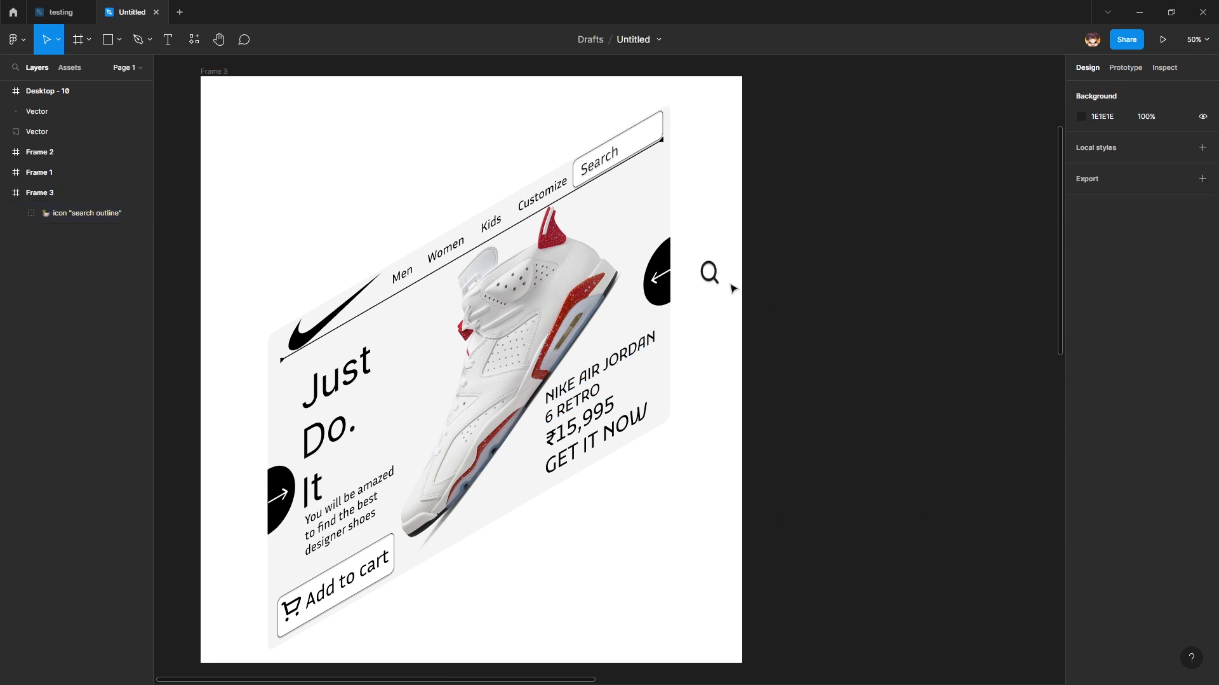
- Move the search icon vector into the isometric Search box and collapse the Desktop - 10 layer
double_click(708, 272)
left_click_drag(708, 271, 650, 134)
left_click(799, 347)
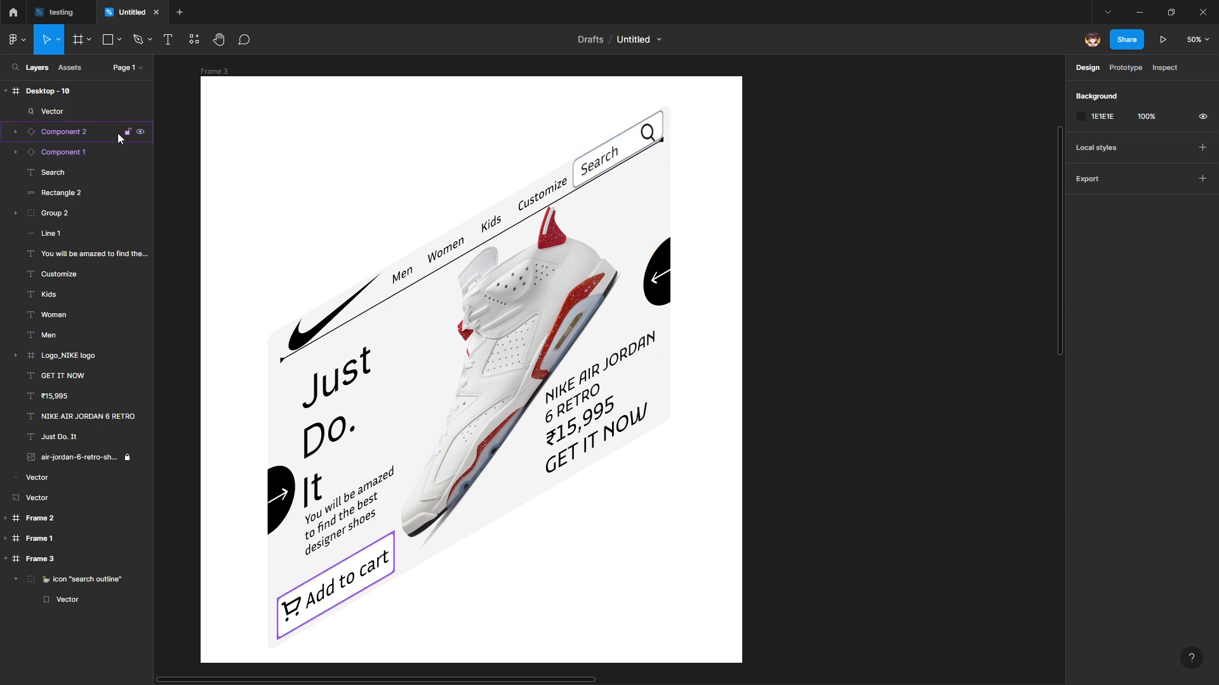
left_click(2, 97)
left_click(4, 92)
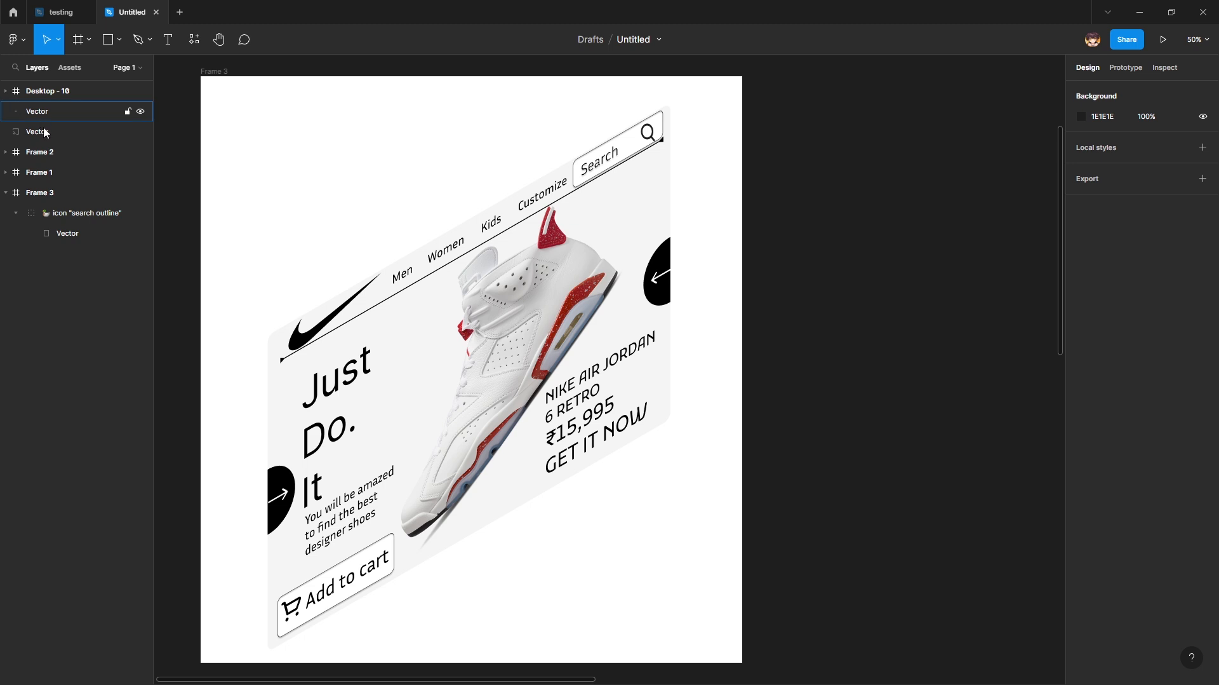
- Change the fill of Frame 3 to dark brown 463737
left_click(56, 191)
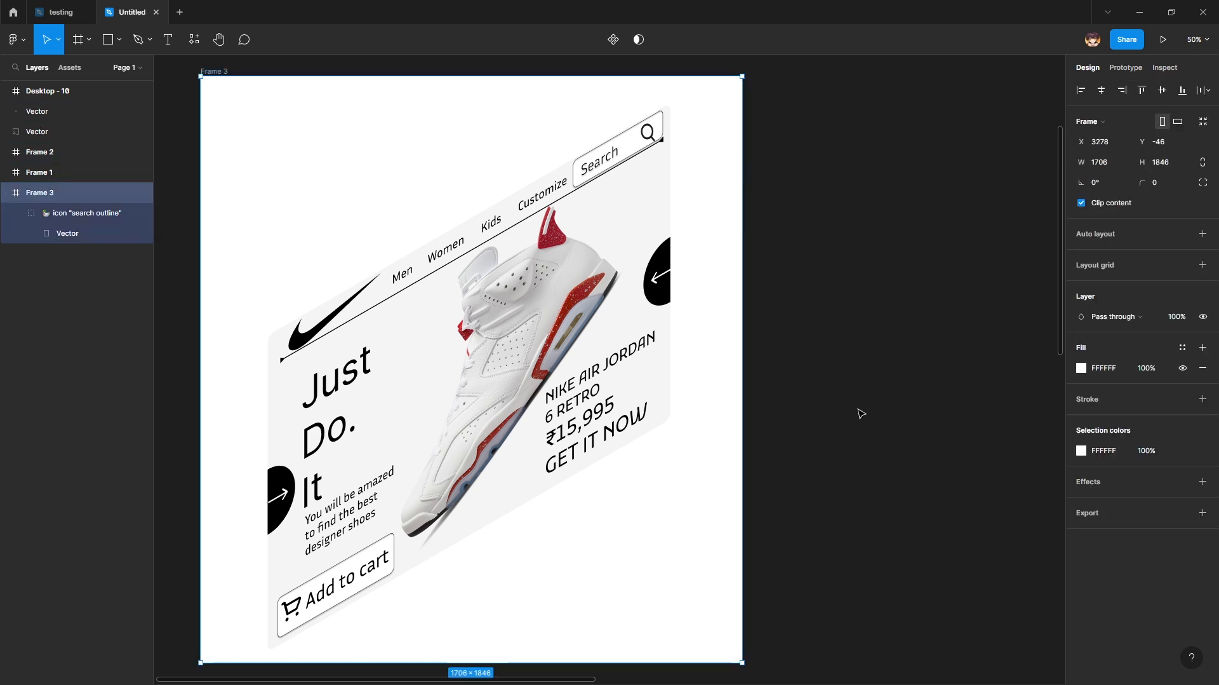
left_click(1081, 368)
left_click_drag(956, 384, 991, 491)
left_click(716, 401)
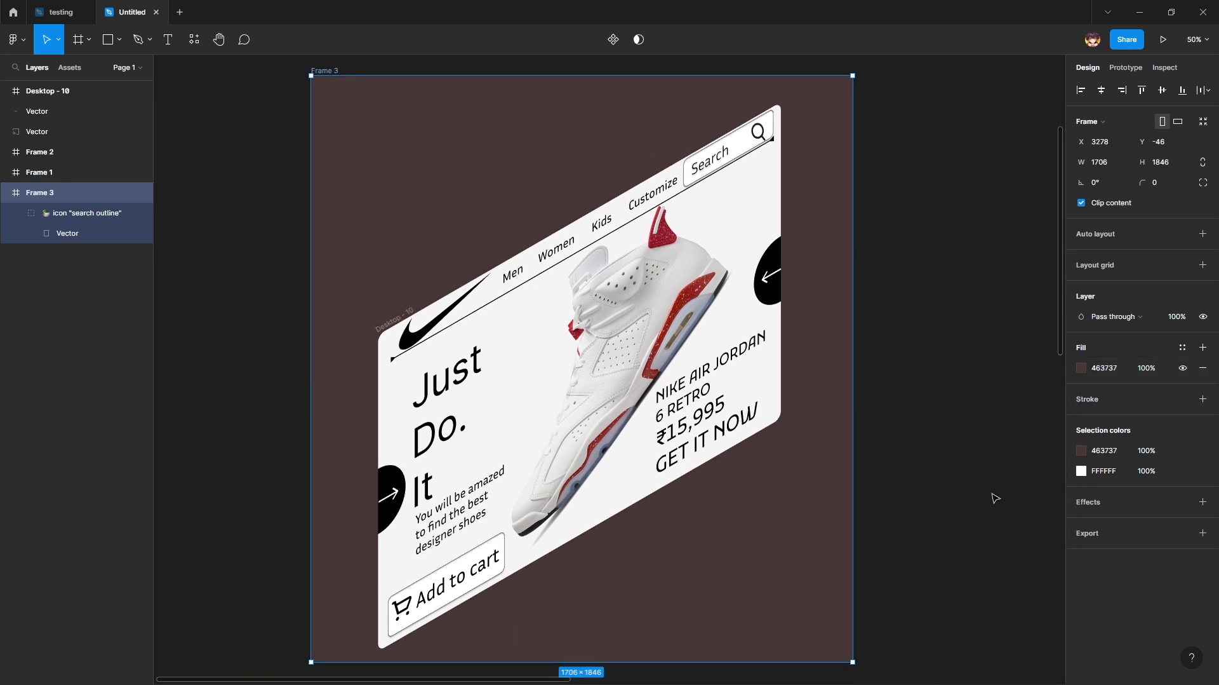